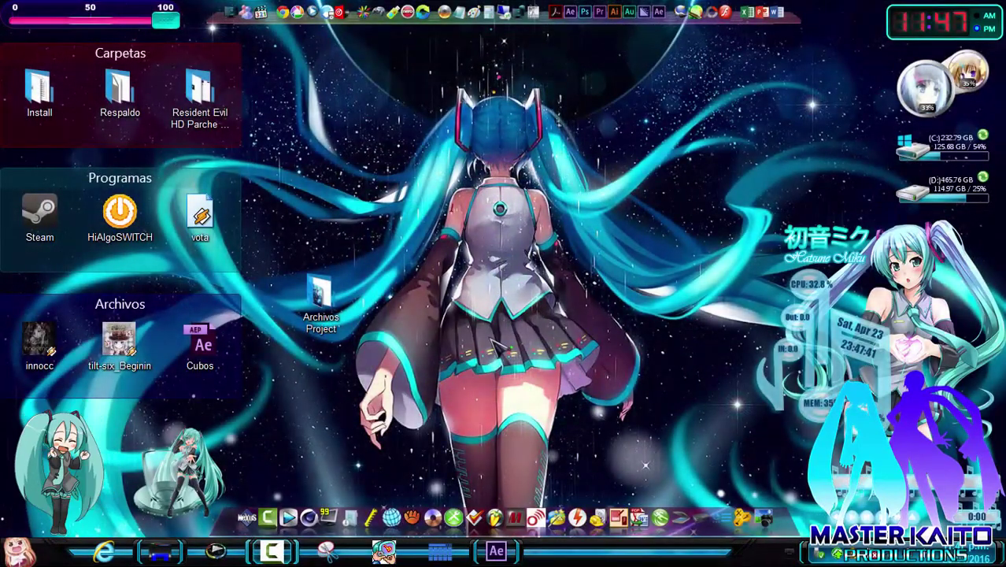
Step: Create Comp 1 at 1366×768, 30 fps, lasting 0:02:15:00 on a black background
{"action": "left_click", "coordinate": [496, 550]}
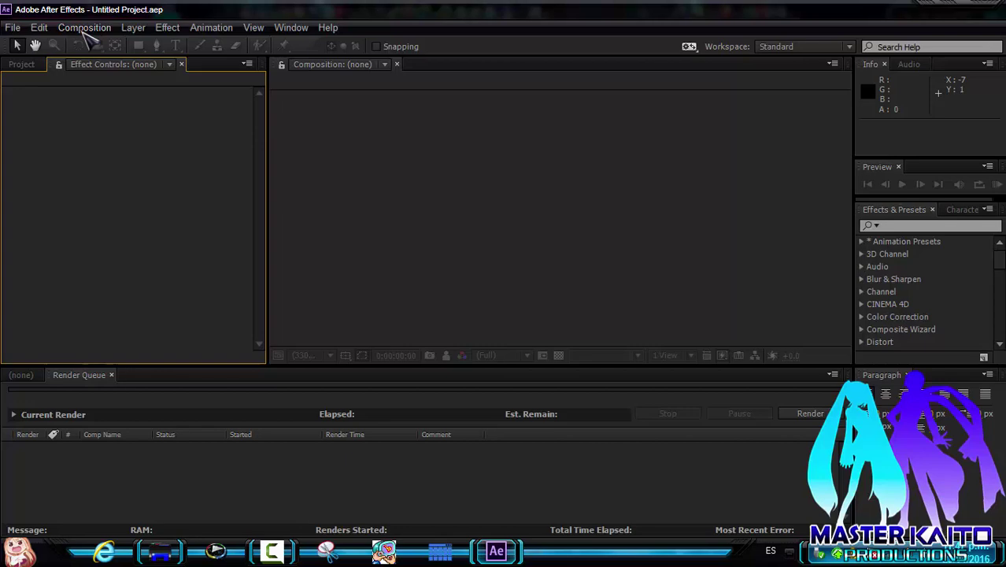
{"action": "left_click", "coordinate": [84, 28]}
{"action": "left_click", "coordinate": [102, 45]}
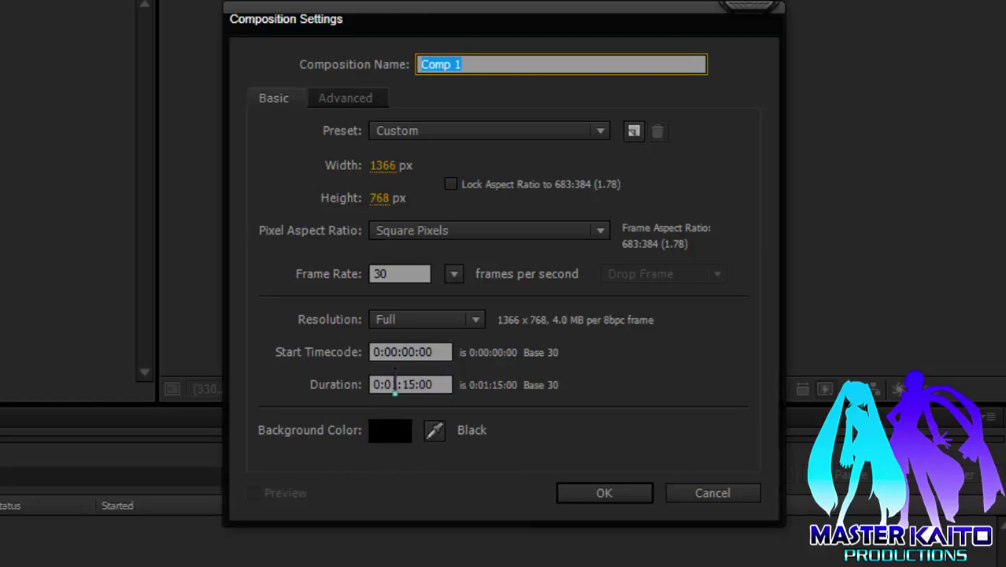
{"action": "left_click", "coordinate": [394, 384]}
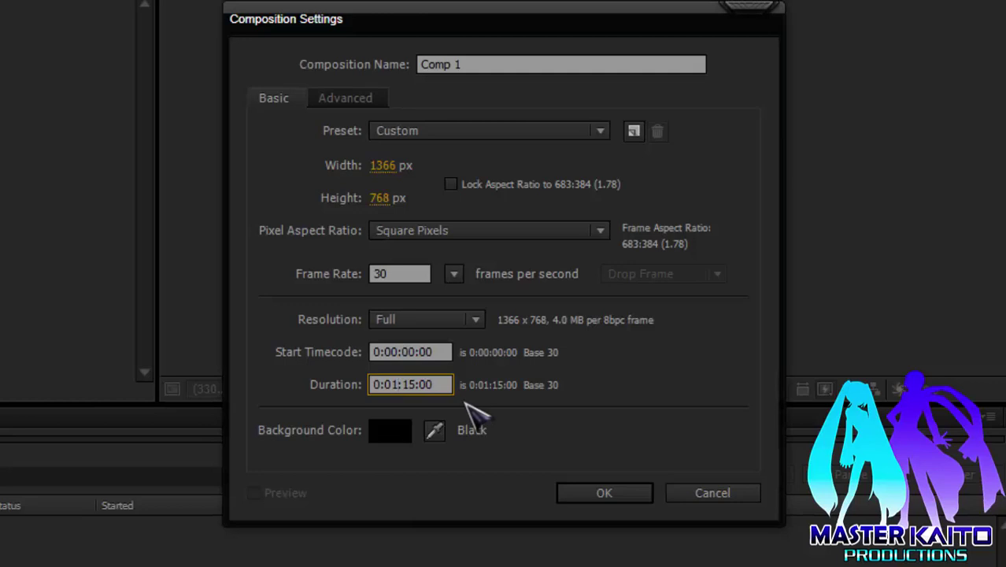
{"action": "type", "text": "2"}
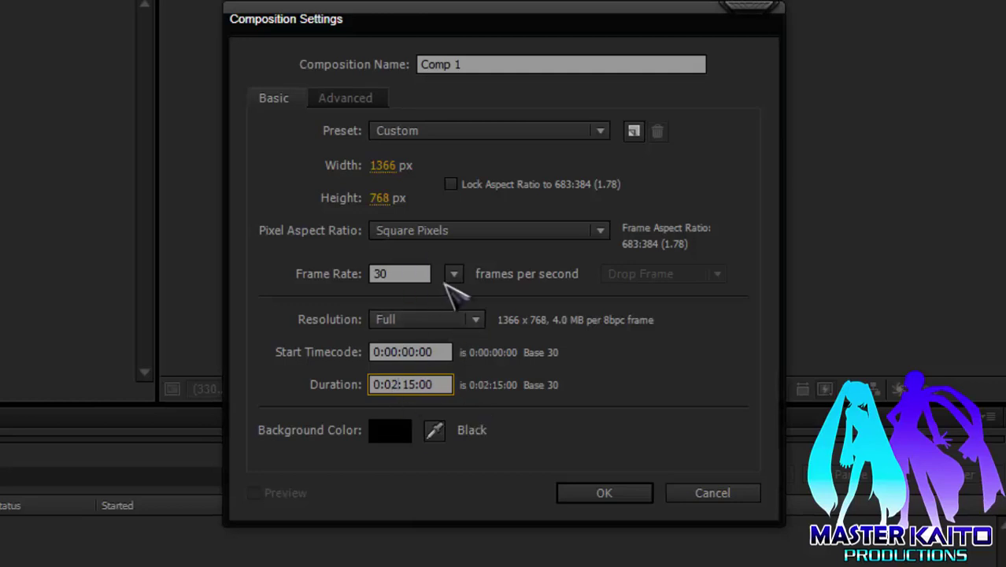
{"action": "left_click", "coordinate": [603, 494]}
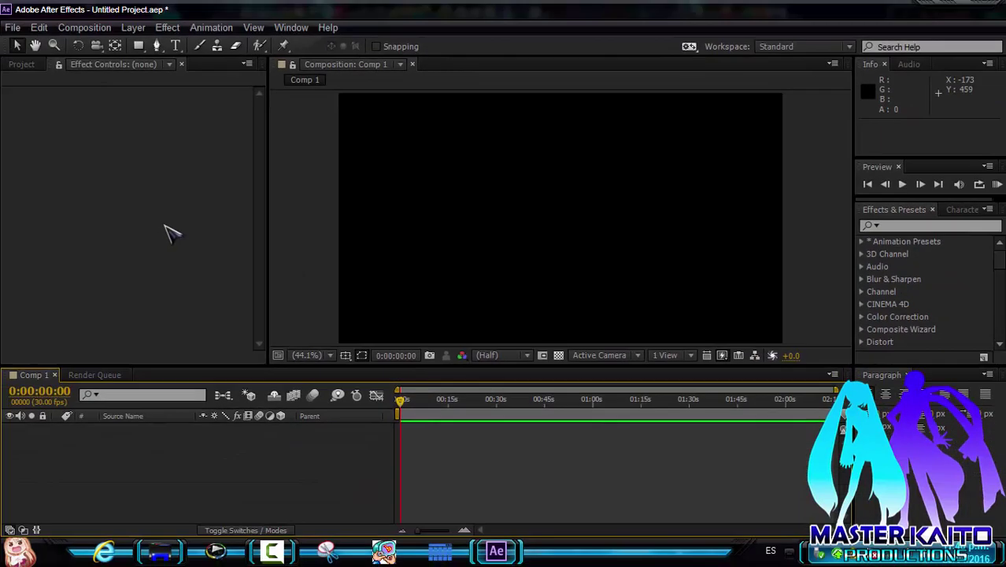
Step: Import the Hatsune Miku wallpaper JPG and the Myself Radianth MP3 into the project
{"action": "left_click", "coordinate": [160, 551]}
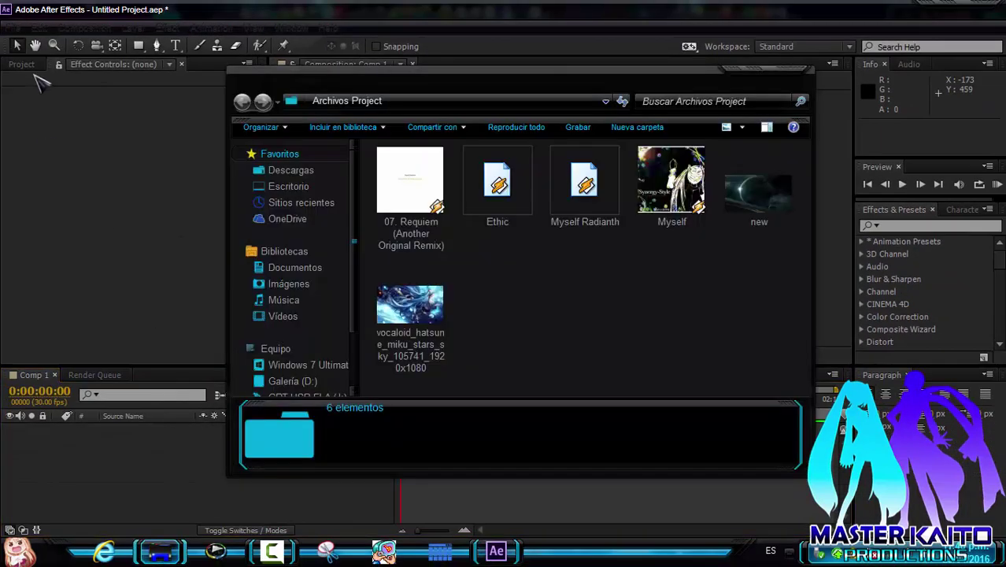
{"action": "left_click", "coordinate": [22, 64]}
{"action": "left_click", "coordinate": [160, 551]}
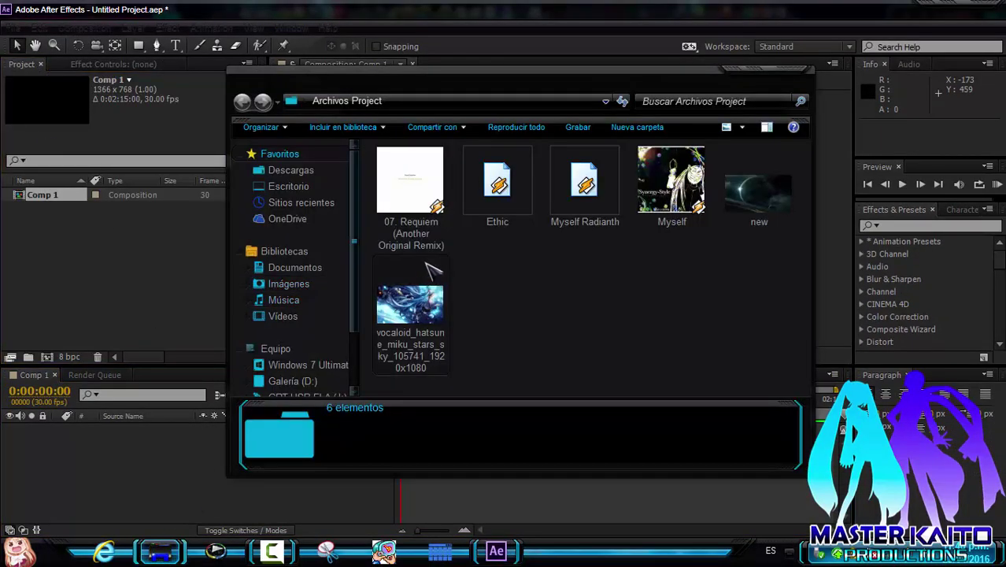
{"action": "left_click", "coordinate": [403, 323]}
{"action": "left_click", "coordinate": [603, 189], "text": "ctrl"}
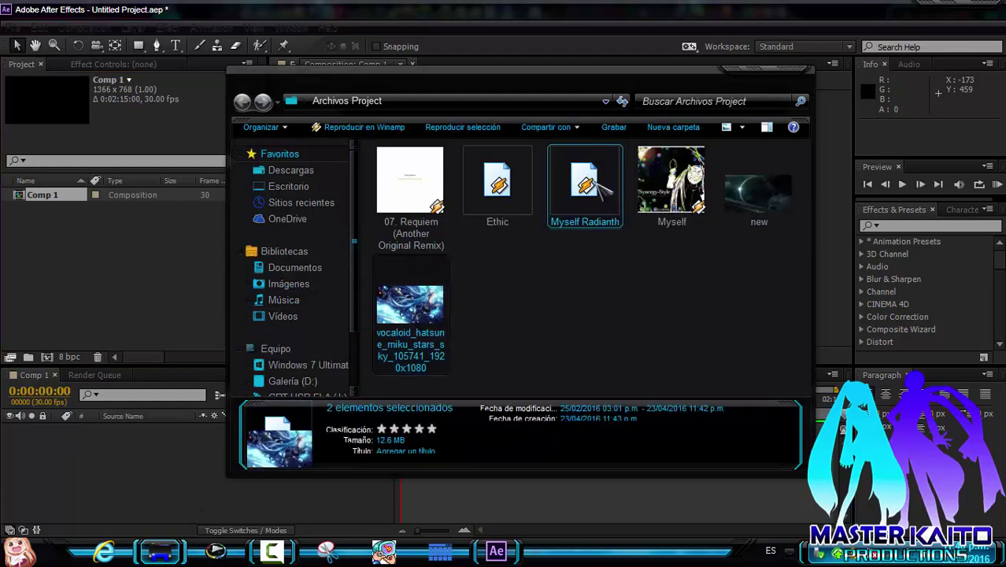
{"action": "left_click_drag", "start_coordinate": [603, 189], "coordinate": [76, 263]}
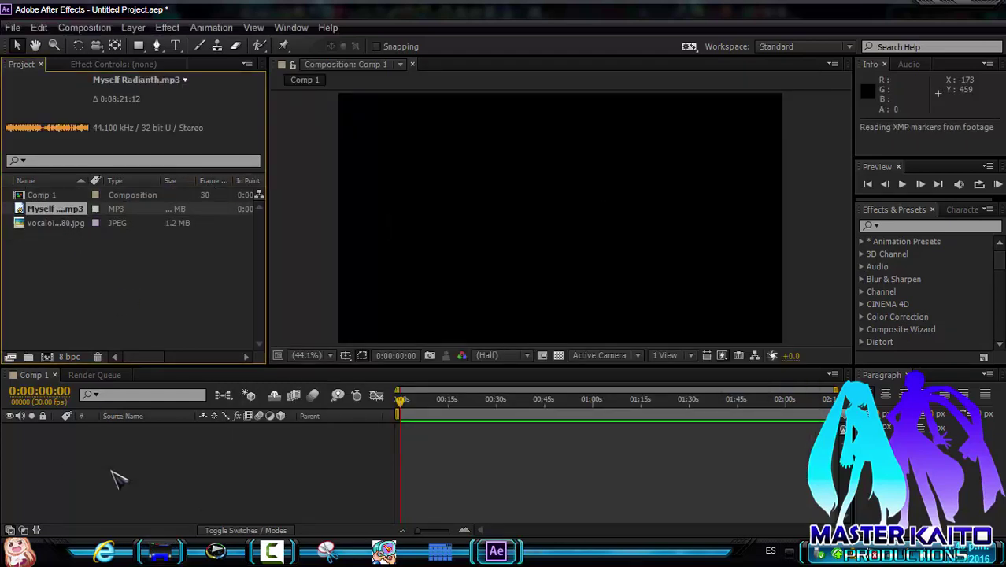
Step: Add the song to Comp 1 as a layer, check its waveform, and preview it with sound
{"action": "left_click_drag", "start_coordinate": [55, 208], "coordinate": [113, 472]}
{"action": "left_click", "coordinate": [57, 428]}
{"action": "left_click", "coordinate": [70, 442]}
{"action": "left_click", "coordinate": [82, 467]}
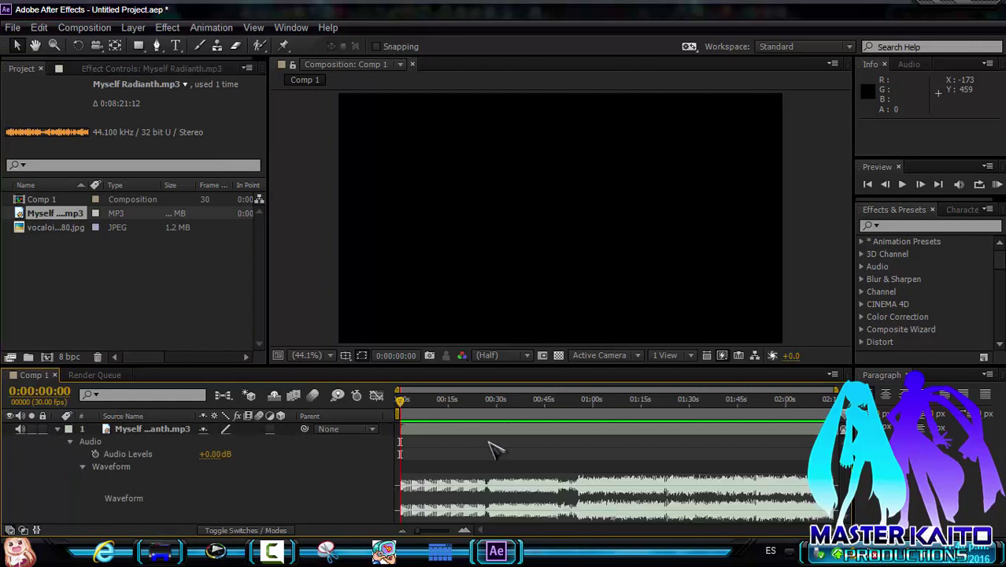
{"action": "left_click", "coordinate": [537, 433]}
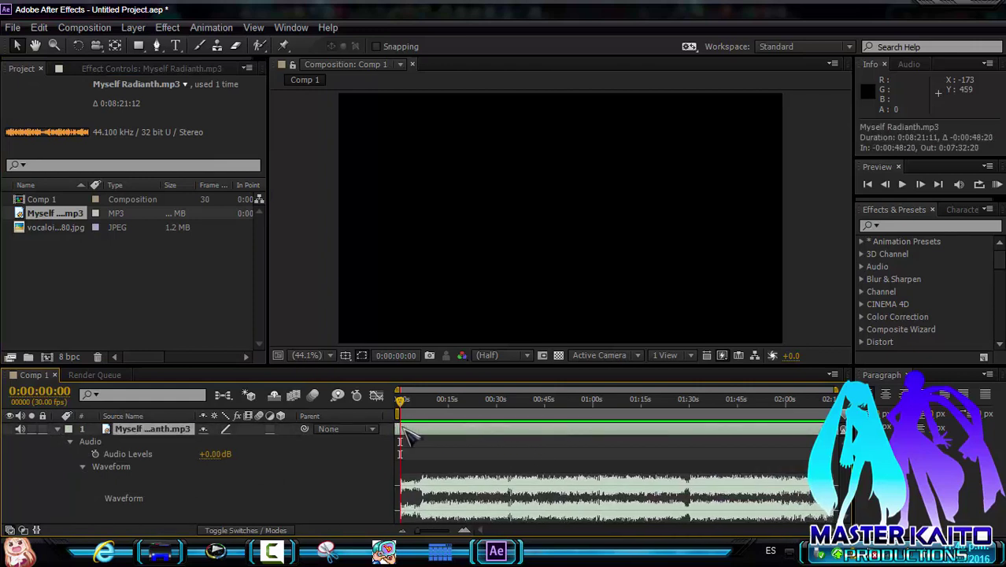
{"action": "left_click", "coordinate": [997, 184]}
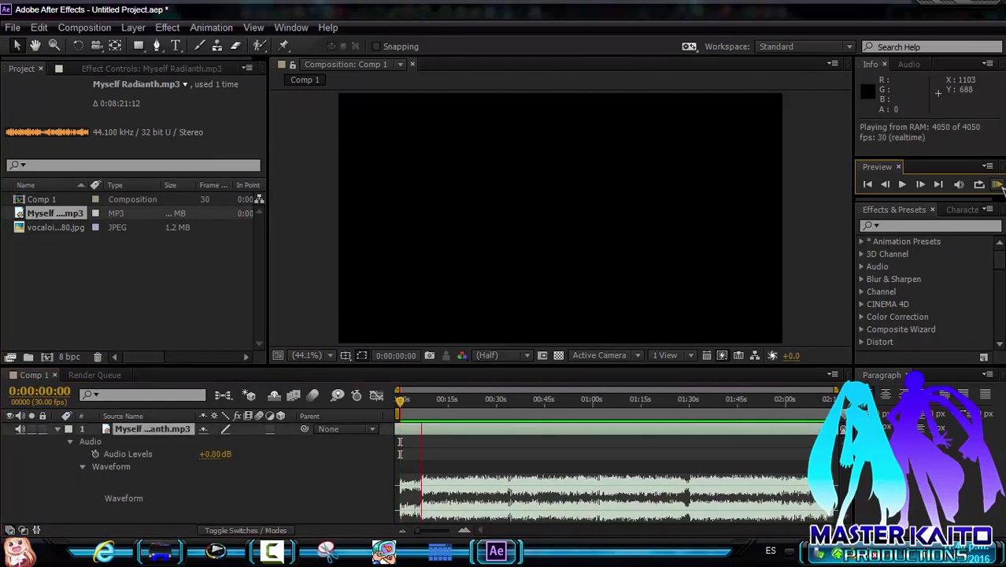
{"action": "left_click", "coordinate": [472, 443]}
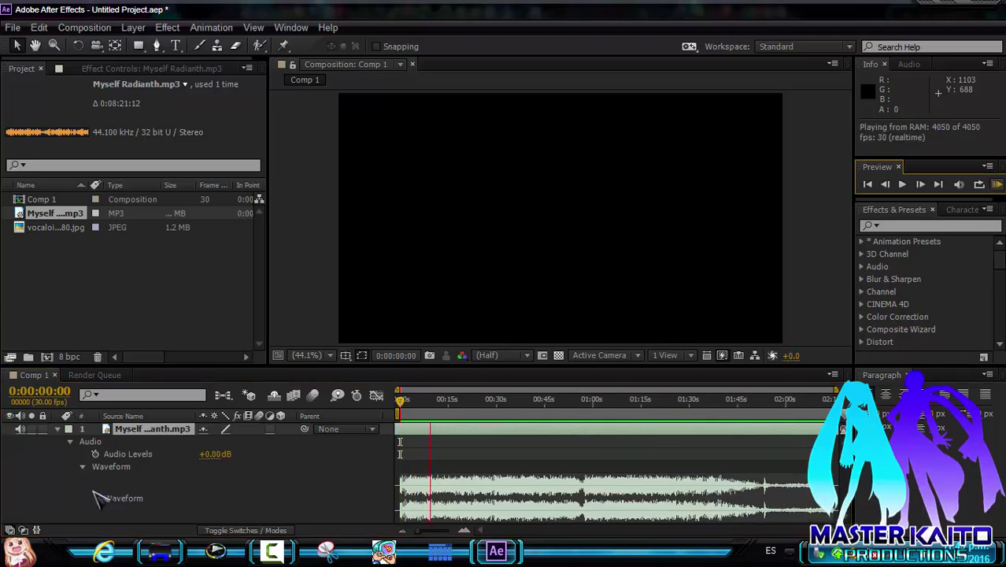
{"action": "left_click", "coordinate": [55, 495]}
{"action": "type", "text": "1"}
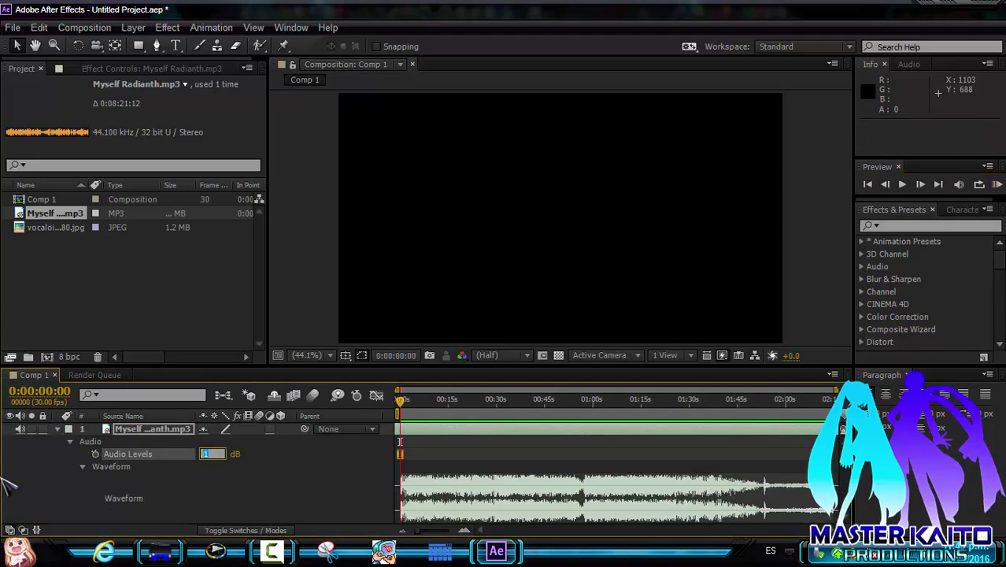
{"action": "left_click", "coordinate": [57, 429]}
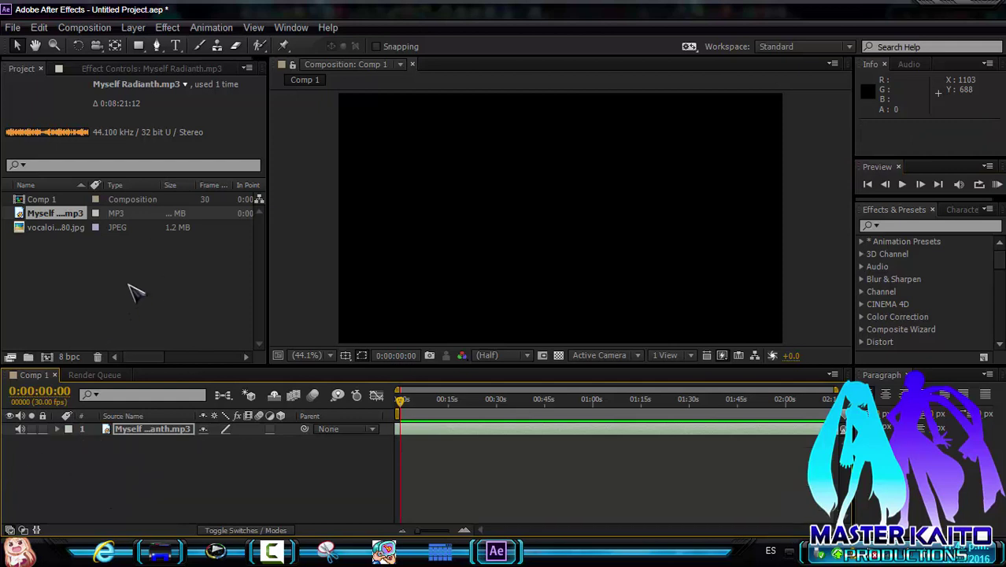
Step: Add a comp-sized white solid layer named Espectro1
{"action": "right_click", "coordinate": [124, 489]}
{"action": "mouse_move", "coordinate": [197, 295]}
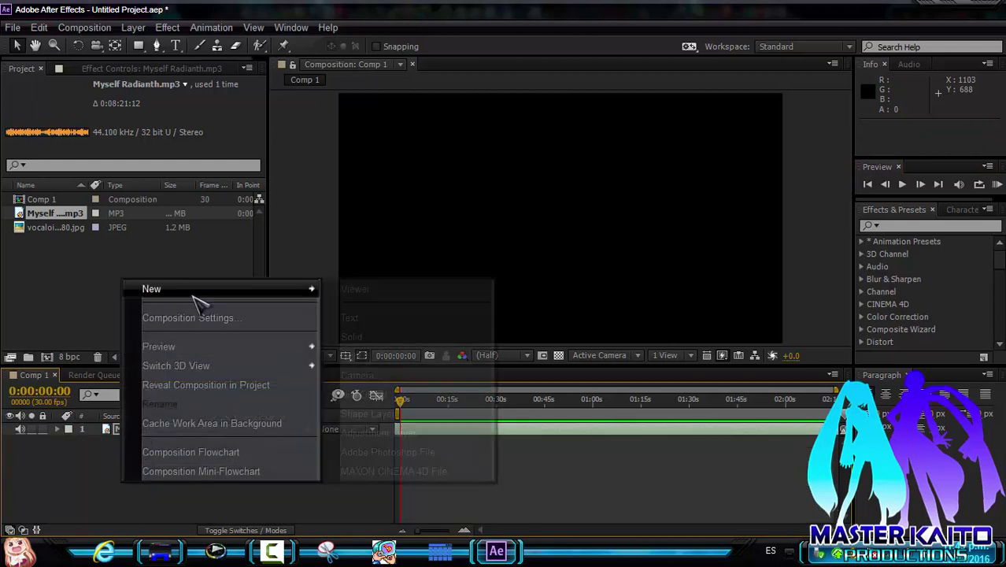
{"action": "left_click", "coordinate": [386, 338]}
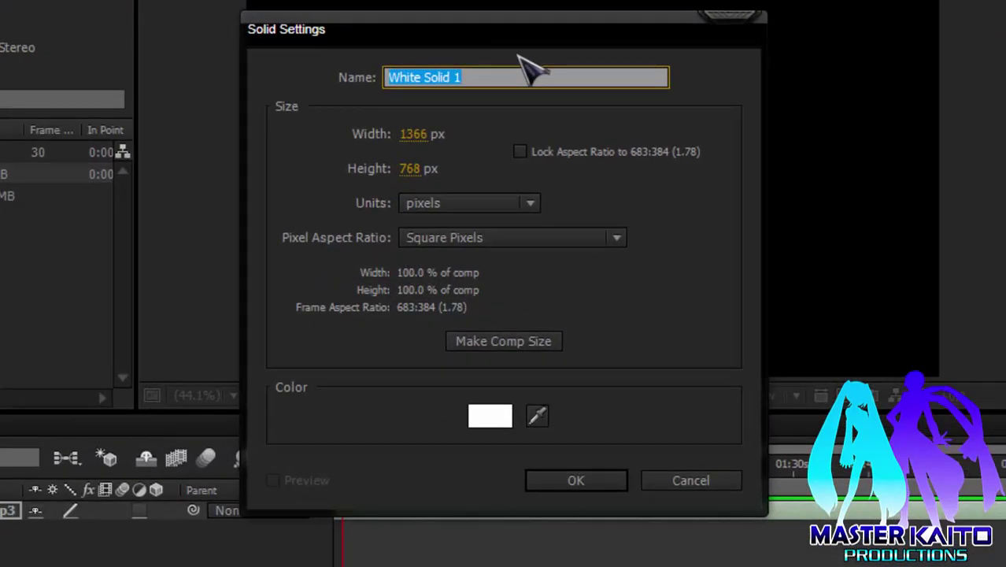
{"action": "type", "text": "Espectro1"}
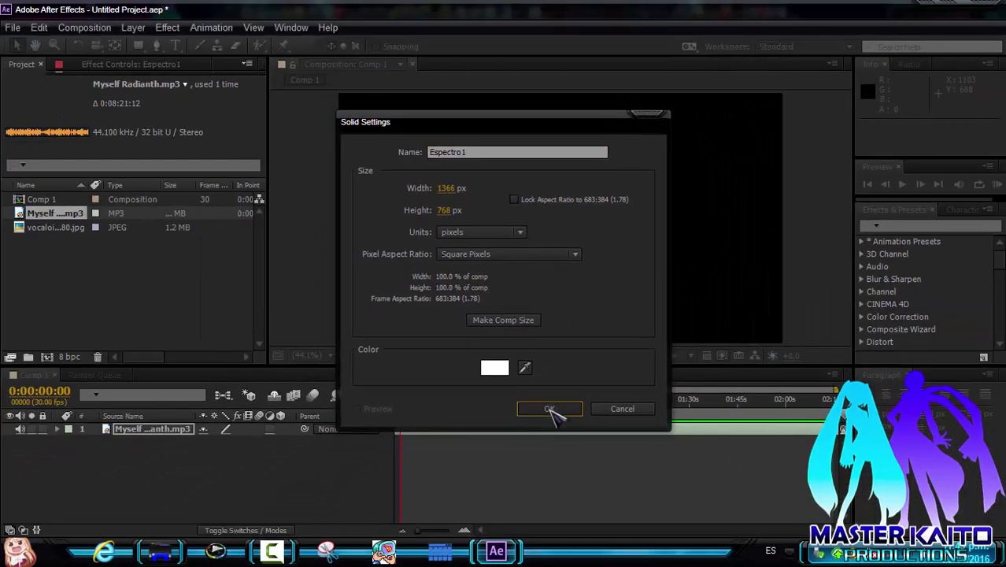
{"action": "left_click", "coordinate": [550, 409]}
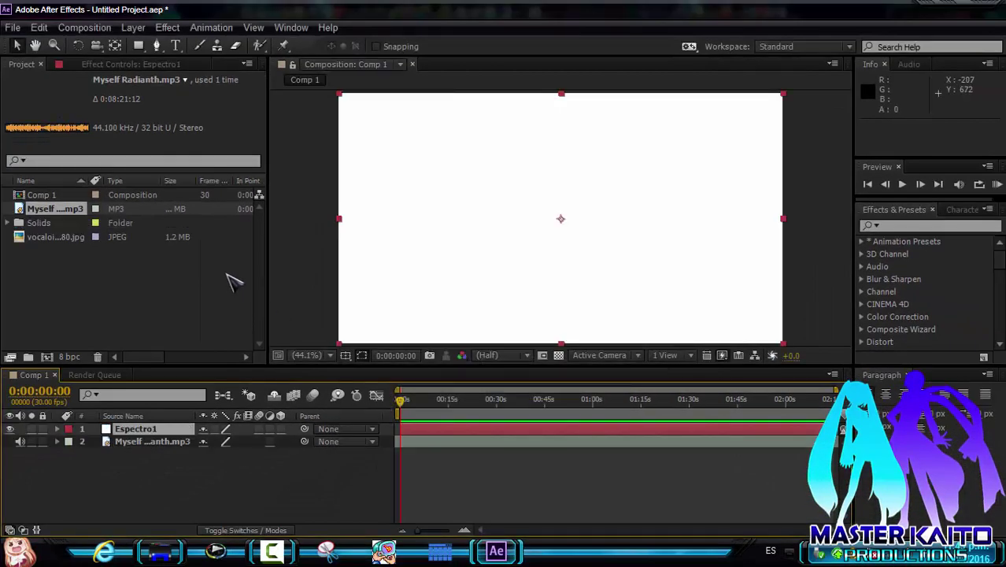
Step: Apply Effect > Generate > Audio Spectrum to the Espectro1 solid
{"action": "right_click", "coordinate": [132, 432]}
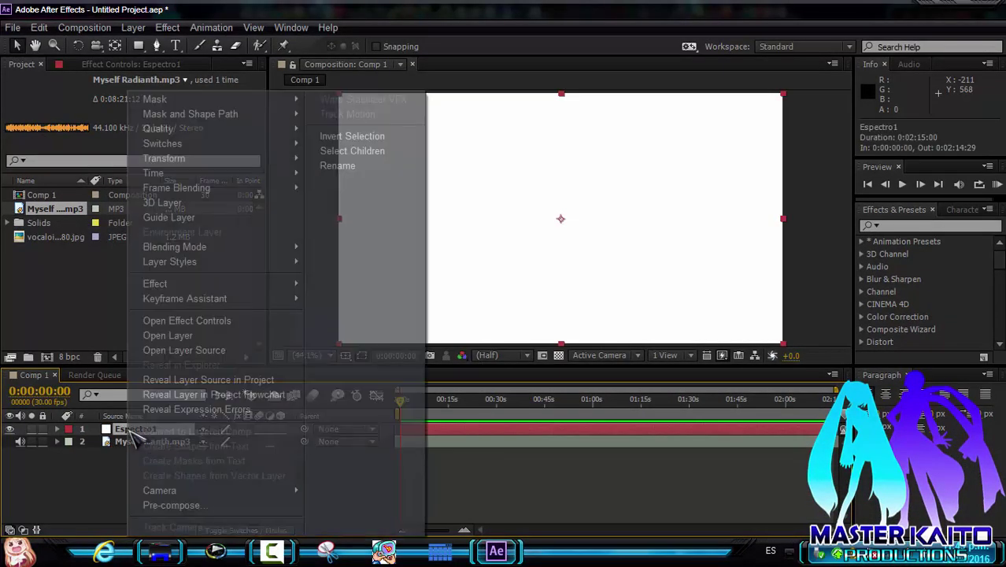
{"action": "mouse_move", "coordinate": [228, 287]}
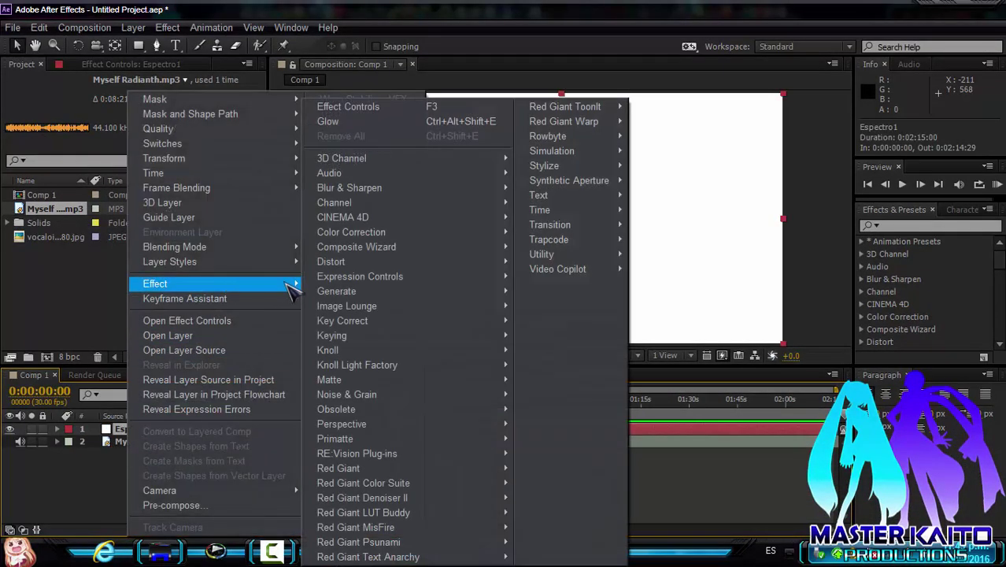
{"action": "mouse_move", "coordinate": [353, 293]}
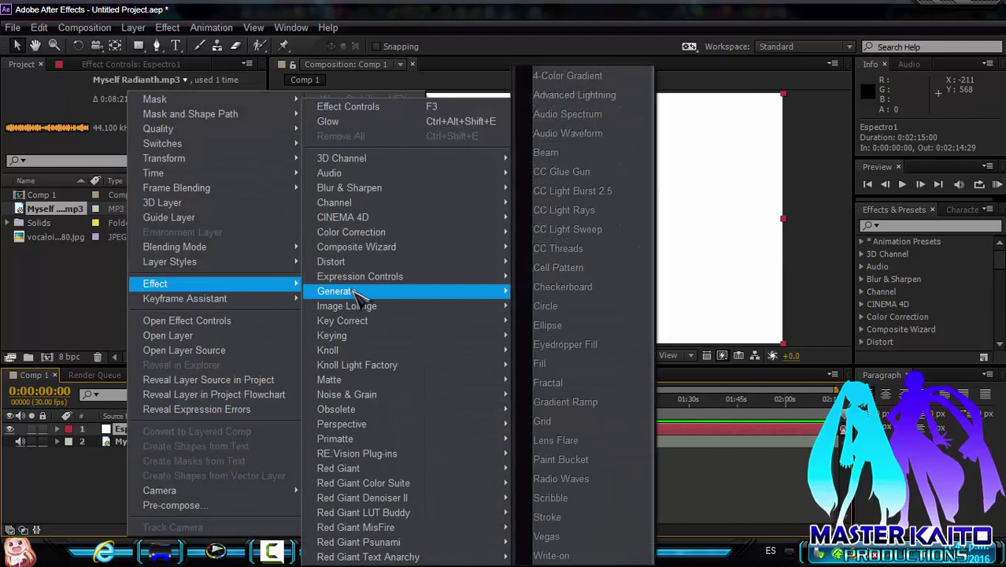
{"action": "left_click", "coordinate": [598, 114]}
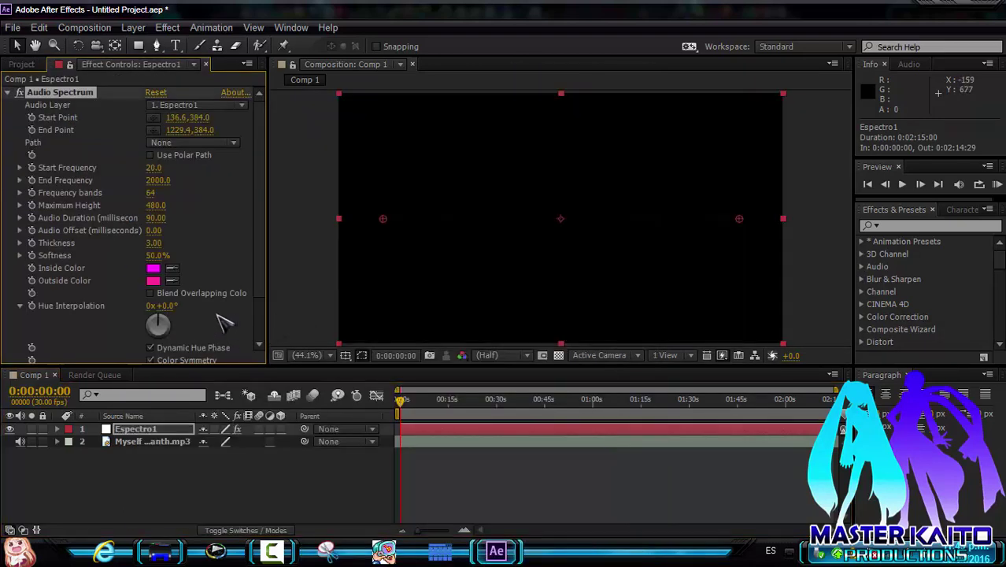
Step: Set the spectrum's Start Point X to 683 and End Point X to 370
{"action": "left_click", "coordinate": [179, 118]}
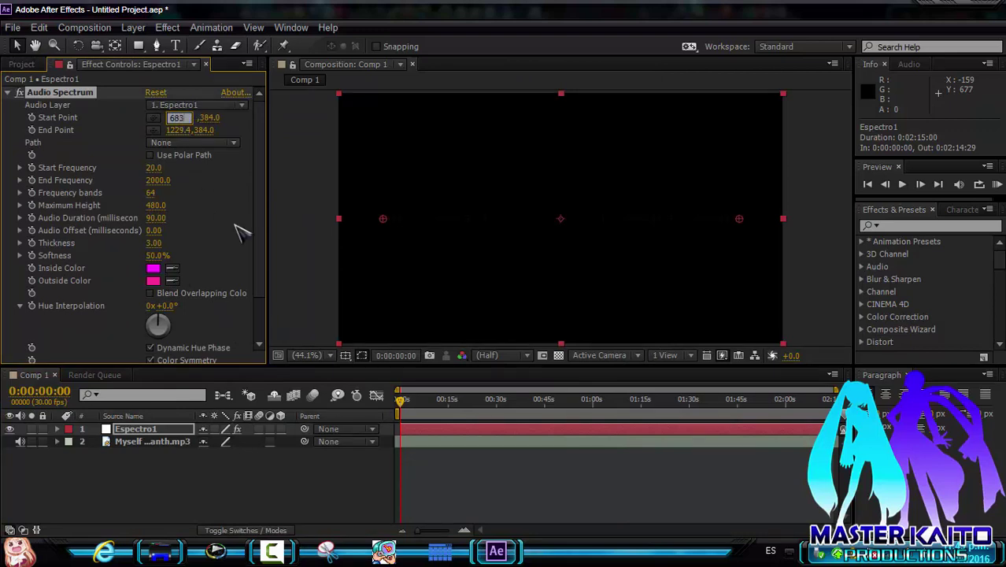
{"action": "left_click", "coordinate": [177, 131]}
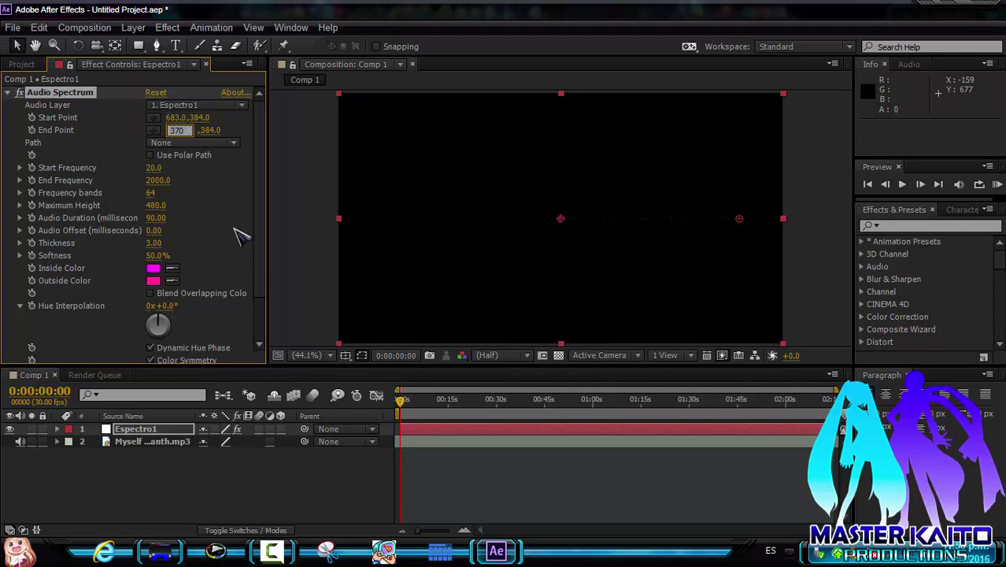
{"action": "key", "text": "Return"}
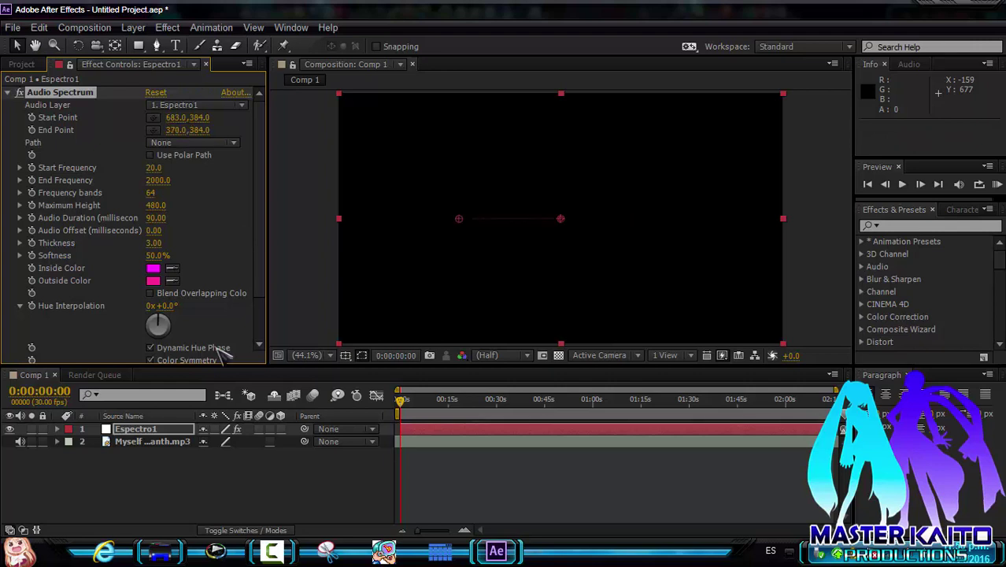
Step: Rotate the Espectro1 layer 90° so the spectrum line stands vertical
{"action": "left_click", "coordinate": [57, 430]}
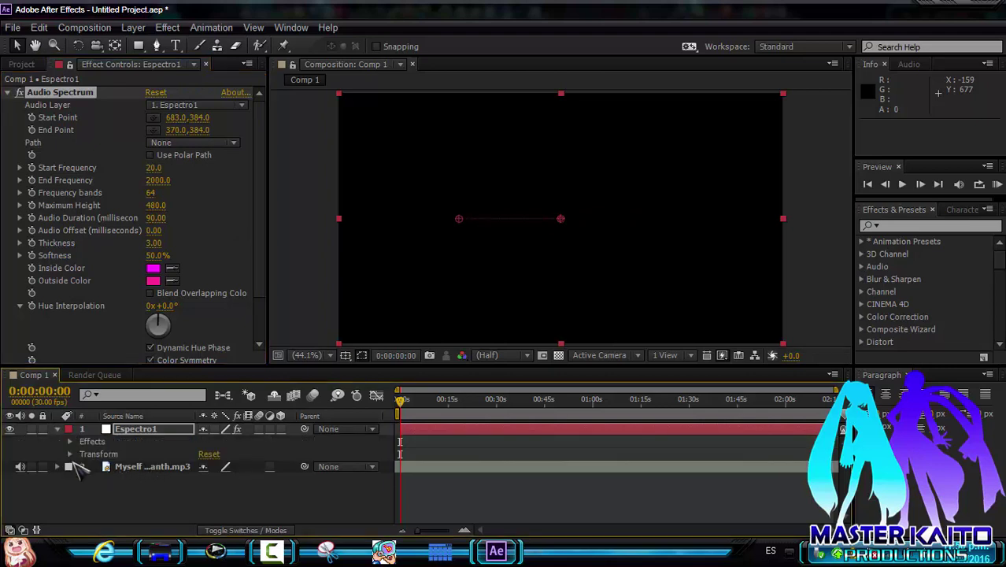
{"action": "left_click", "coordinate": [70, 454]}
{"action": "scroll", "coordinate": [55, 481], "scroll_direction": "down", "scroll_amount": 1}
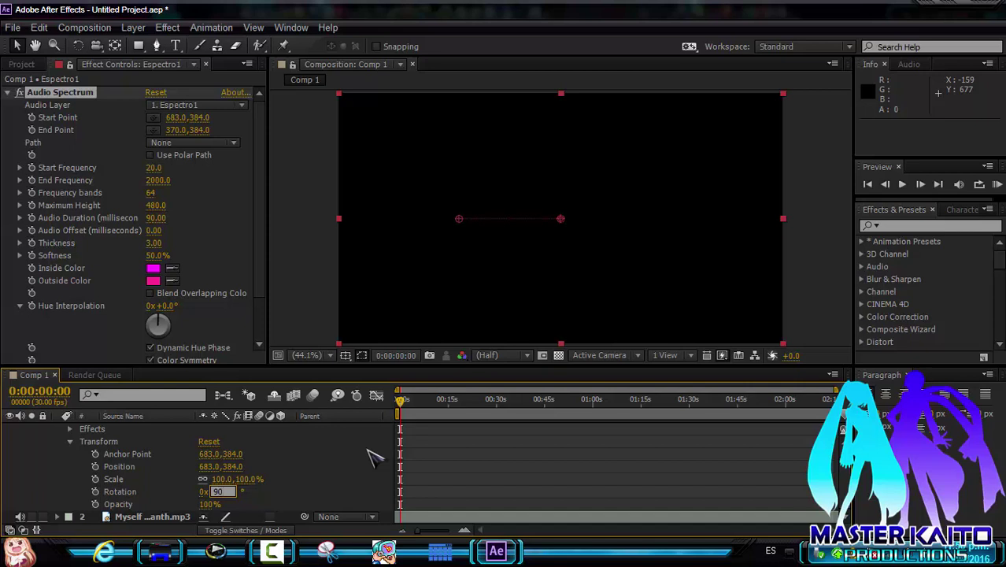
{"action": "key", "text": "Return"}
{"action": "left_click", "coordinate": [71, 443]}
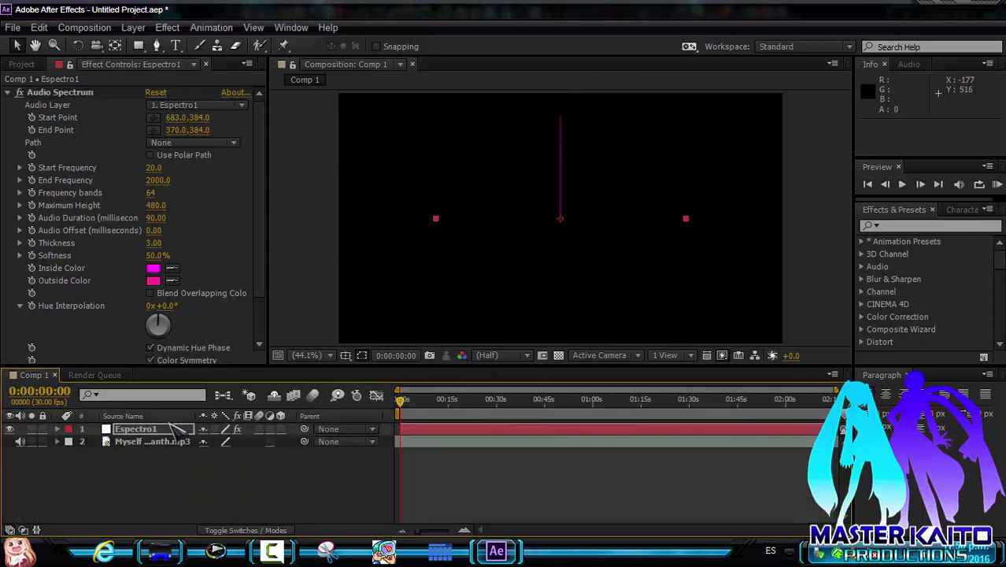
Step: Set start frequency 30, 6 frequency bands, maximum height 5800, audio duration 100, offset 300
{"action": "left_click", "coordinate": [152, 169]}
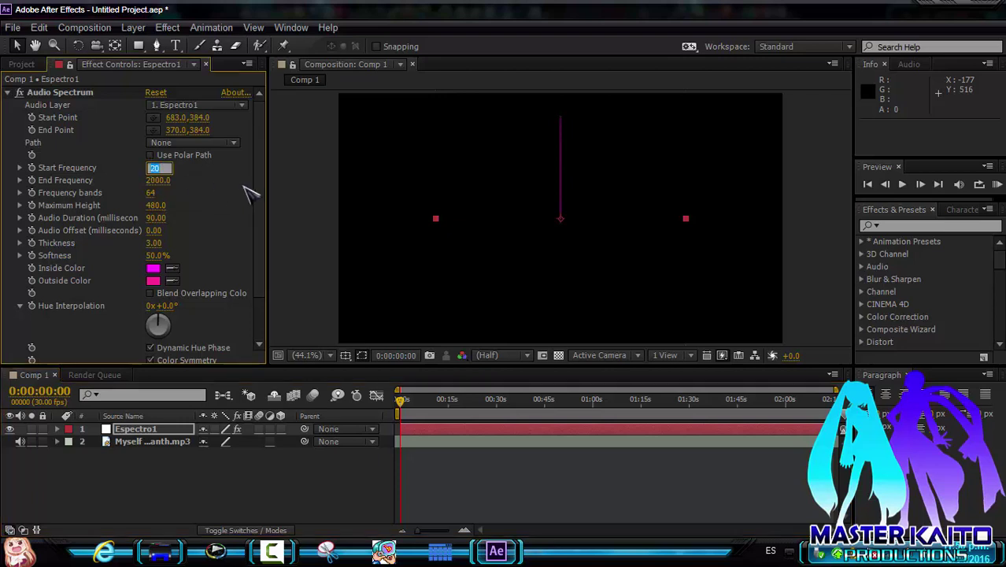
{"action": "key", "text": "Return"}
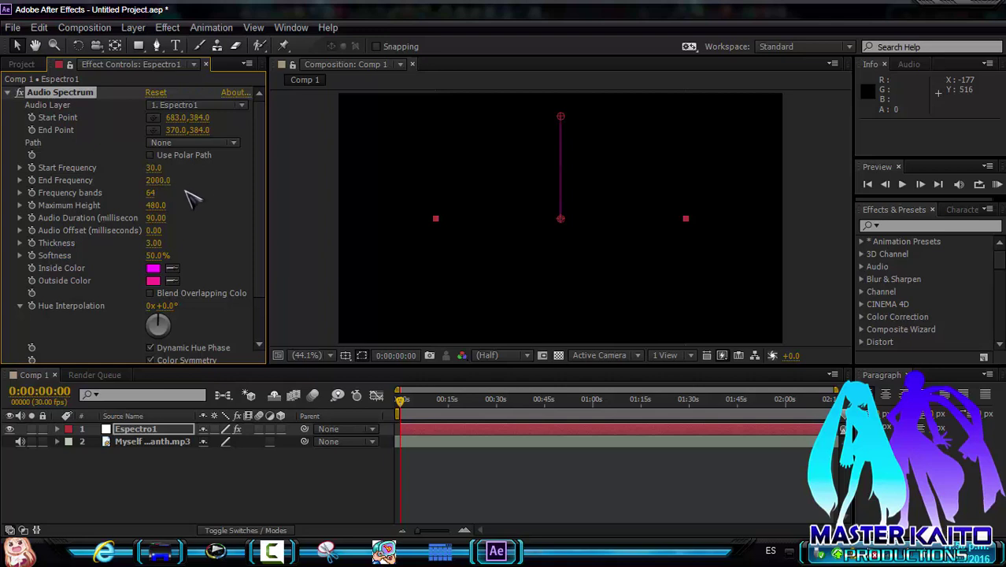
{"action": "left_click", "coordinate": [153, 193]}
{"action": "type", "text": "6"}
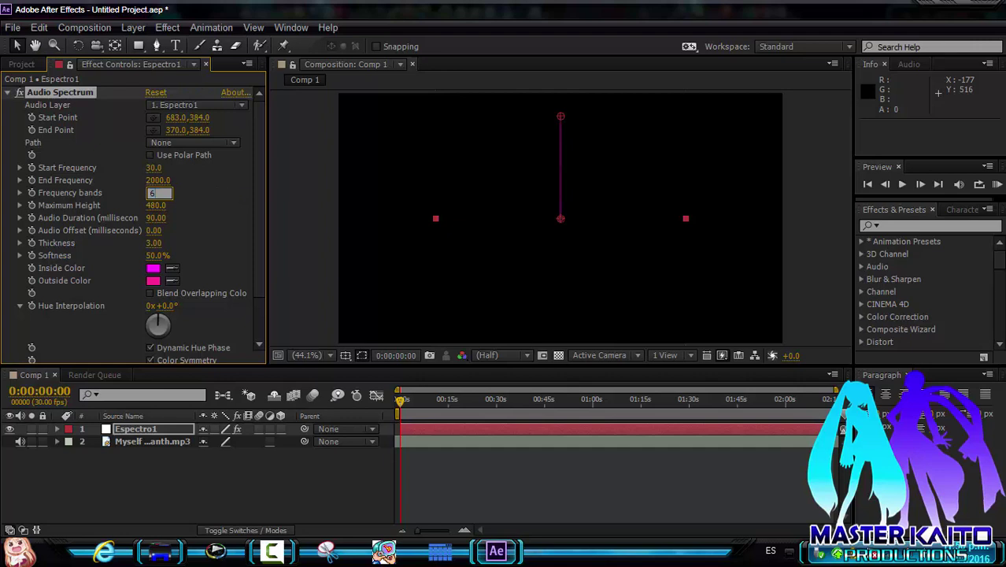
{"action": "left_click", "coordinate": [226, 192]}
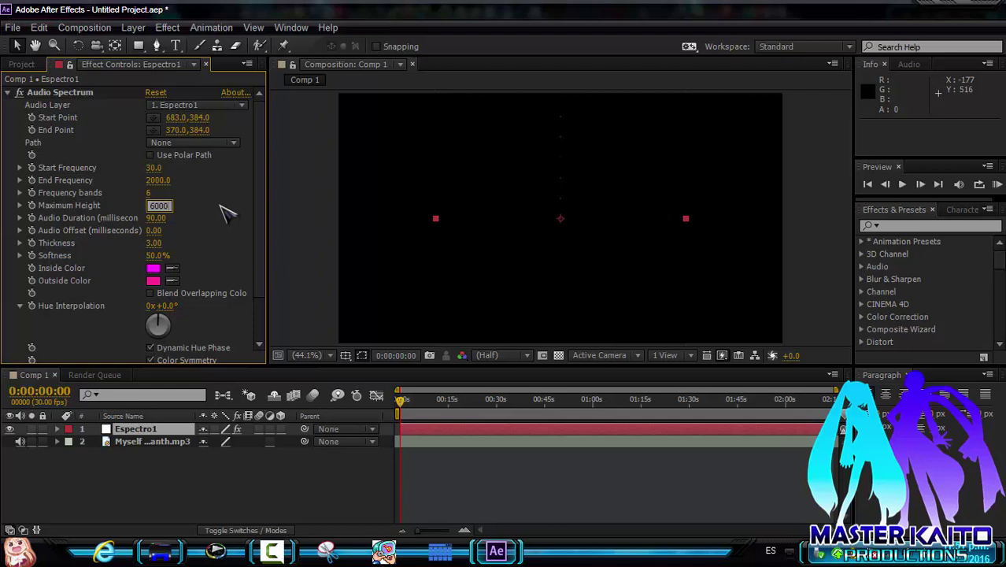
{"action": "key", "text": "Return"}
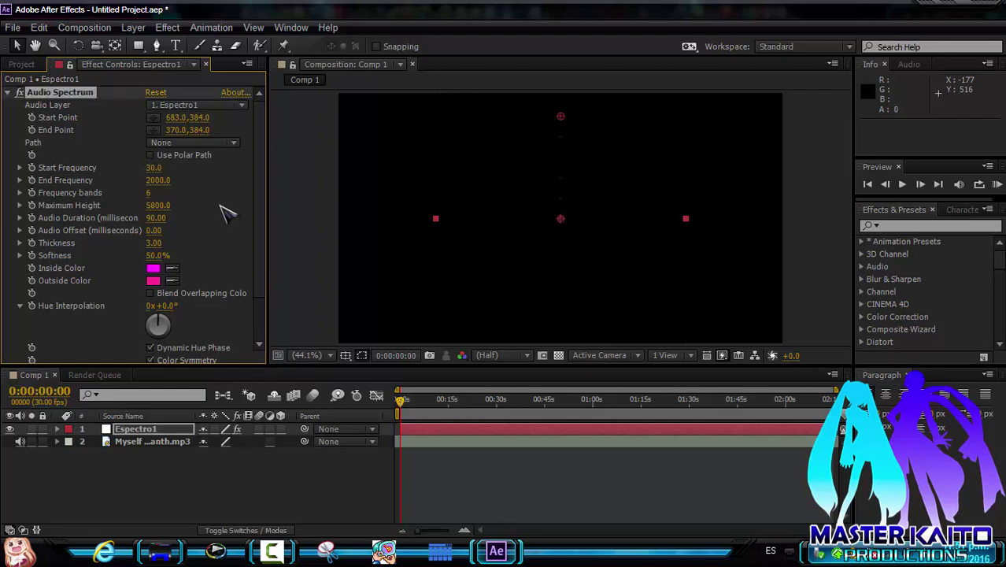
{"action": "left_click", "coordinate": [156, 220]}
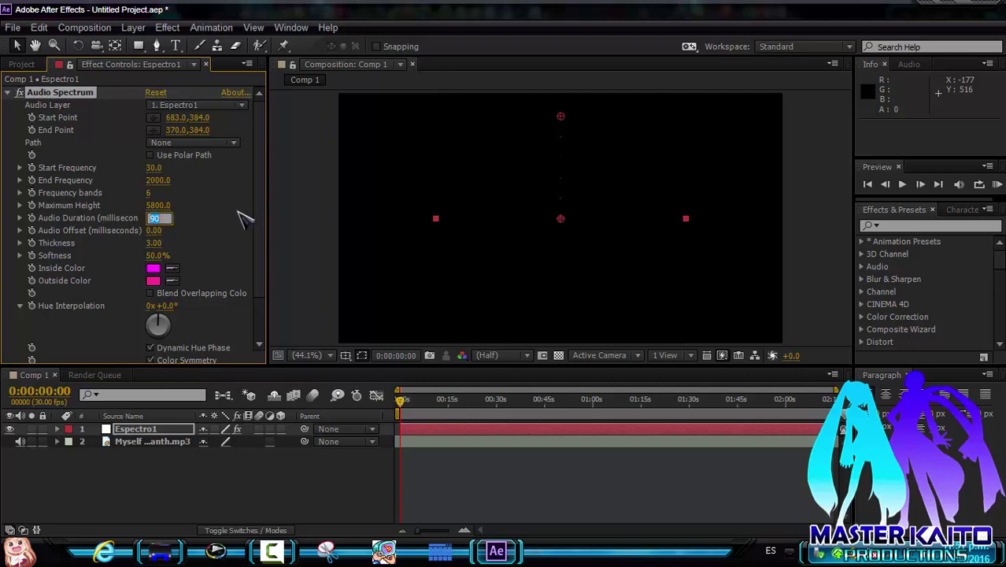
{"action": "type", "text": "100"}
{"action": "key", "text": "Return"}
{"action": "left_click", "coordinate": [154, 230]}
{"action": "type", "text": "300"}
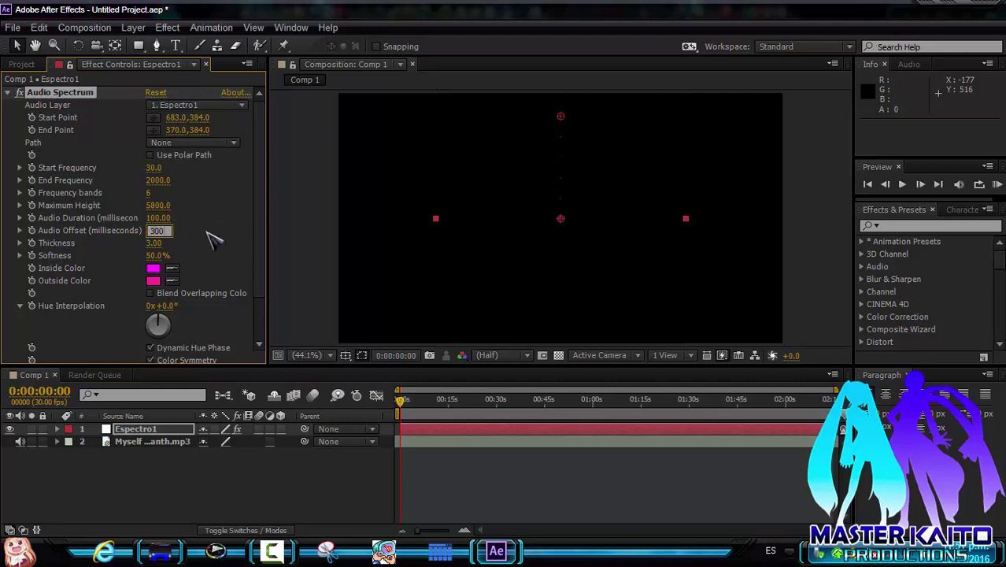
{"action": "key", "text": "Return"}
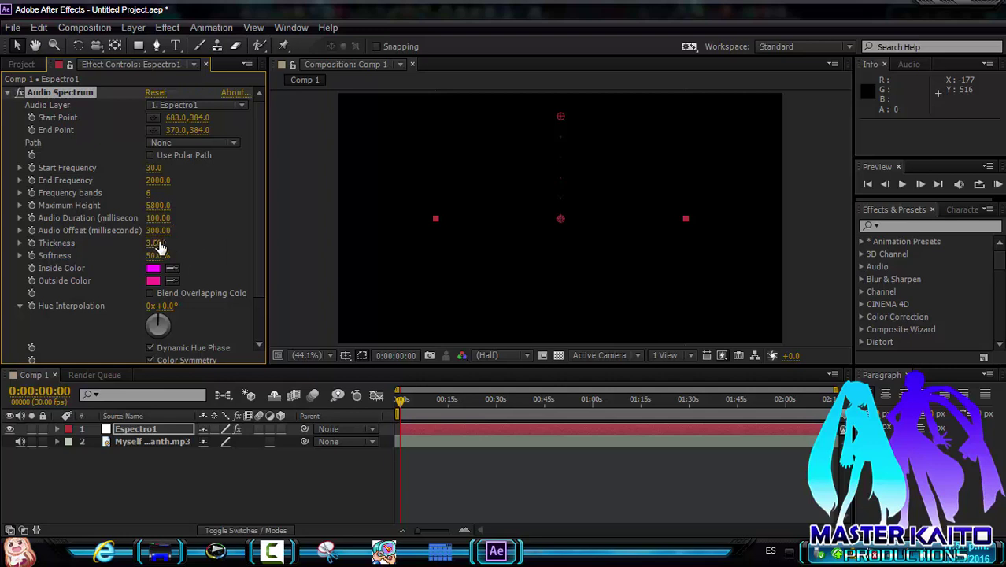
Step: Set the spectrum thickness to 5 and softness to 20%
{"action": "left_click", "coordinate": [154, 244]}
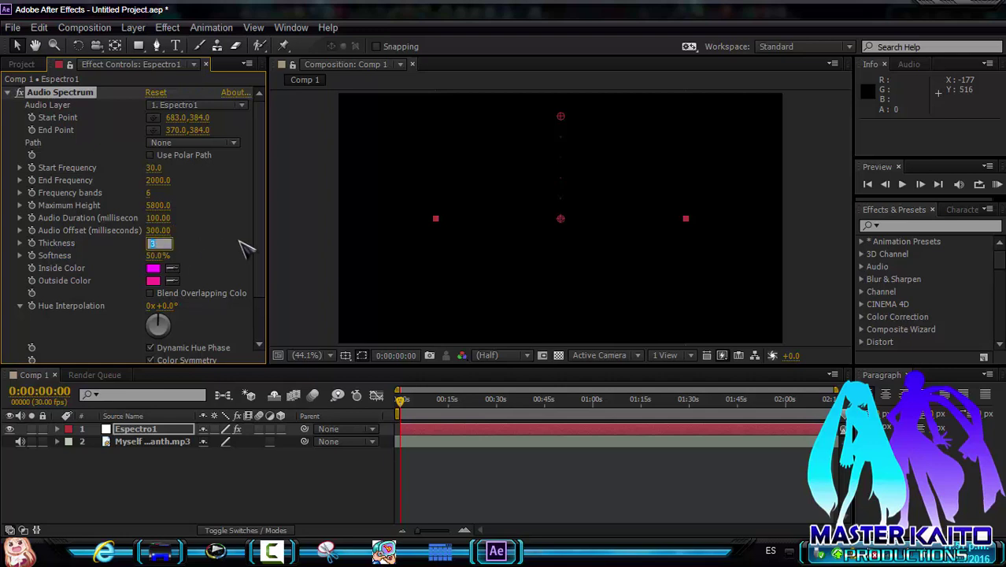
{"action": "type", "text": "5"}
{"action": "key", "text": "Return"}
{"action": "left_click", "coordinate": [157, 256]}
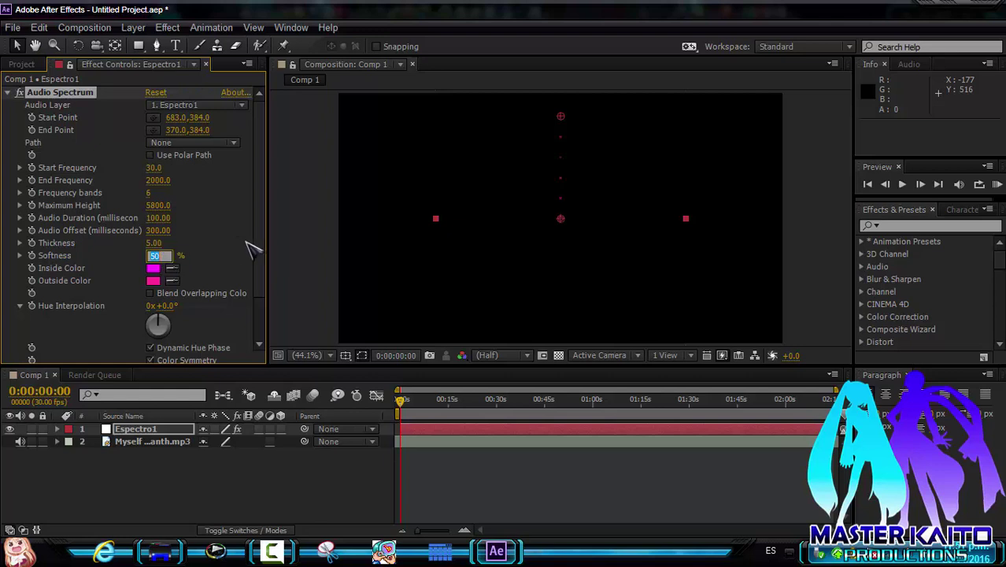
{"action": "type", "text": "20"}
{"action": "key", "text": "Return"}
Step: Make both the inside and outside colours pure white
{"action": "left_click", "coordinate": [154, 271]}
{"action": "left_click_drag", "start_coordinate": [598, 216], "coordinate": [553, 133]}
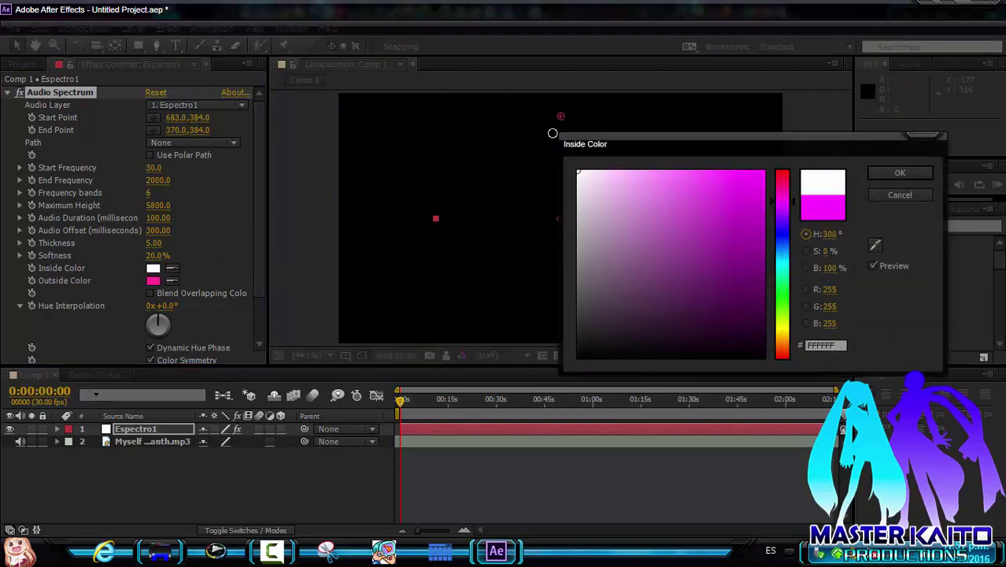
{"action": "left_click", "coordinate": [900, 173]}
{"action": "left_click", "coordinate": [172, 280]}
{"action": "left_click", "coordinate": [157, 267]}
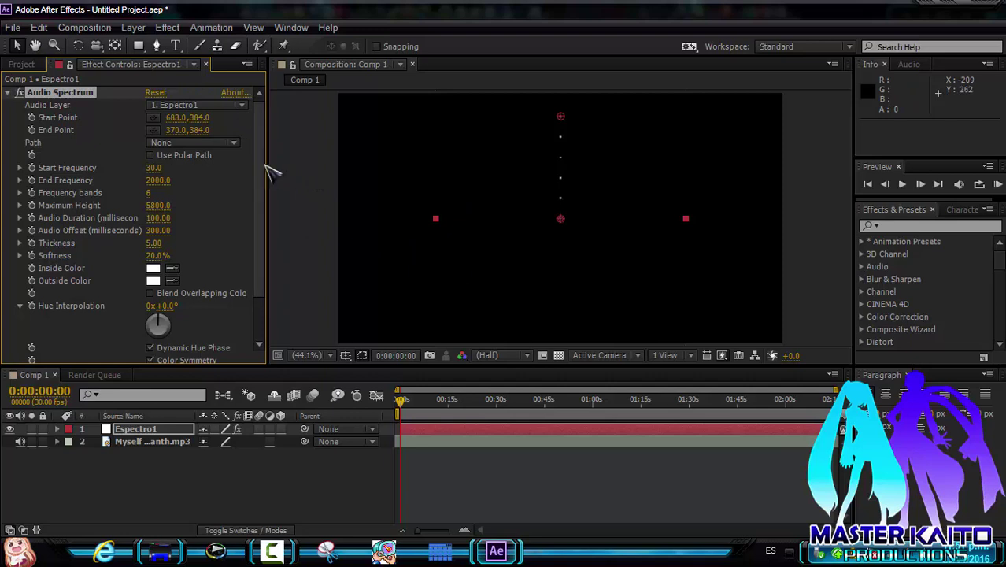
Step: Use Myself Radianth.mp3 as the spectrum's audio layer and preview the reacting bars
{"action": "left_click", "coordinate": [232, 109]}
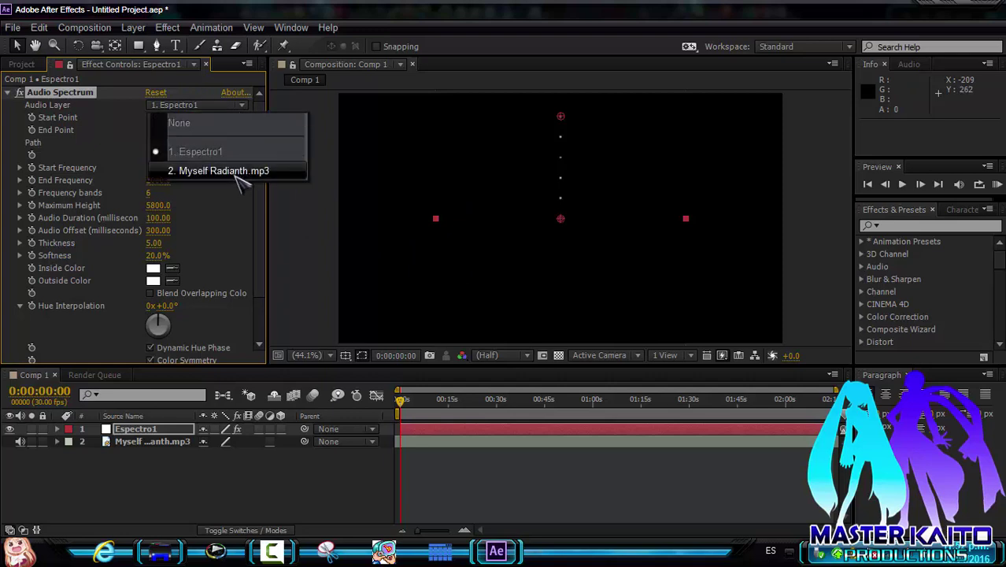
{"action": "left_click", "coordinate": [236, 172]}
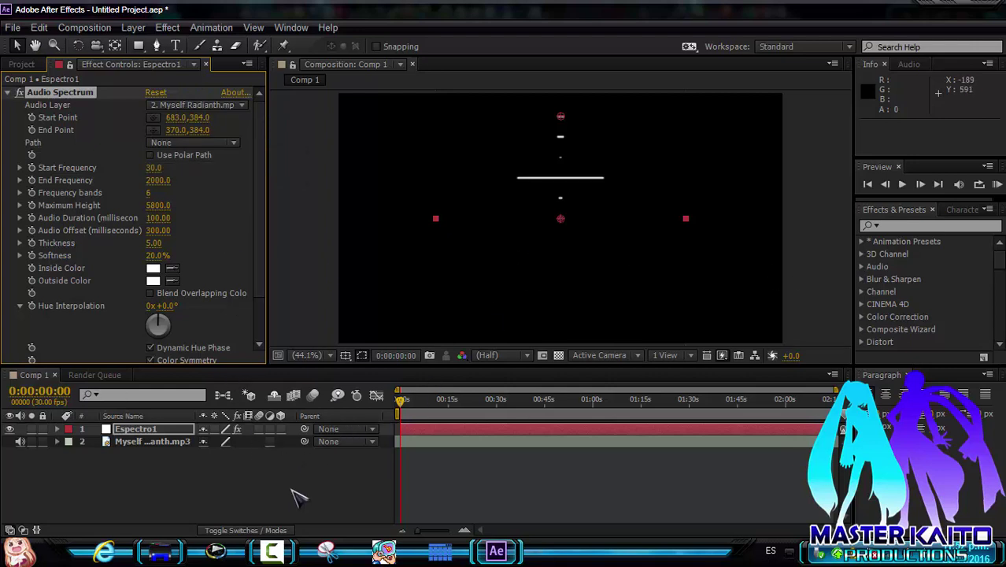
{"action": "key", "text": "space"}
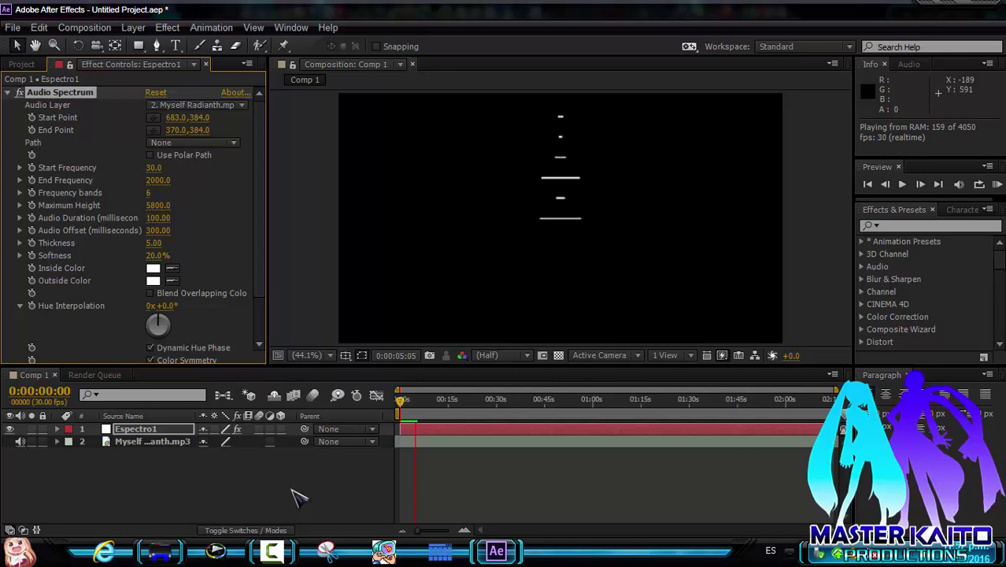
{"action": "key", "text": "space"}
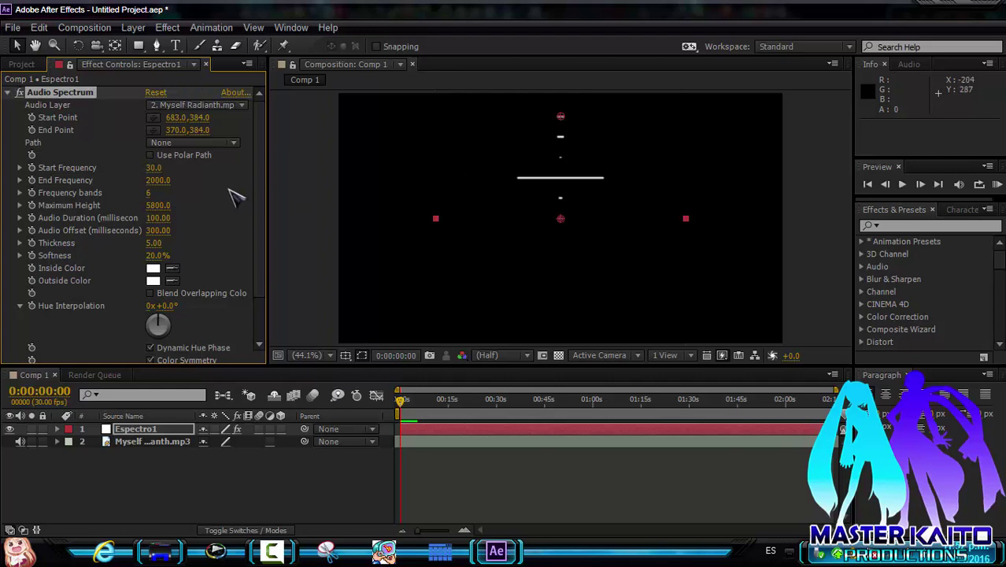
{"action": "left_click", "coordinate": [167, 208]}
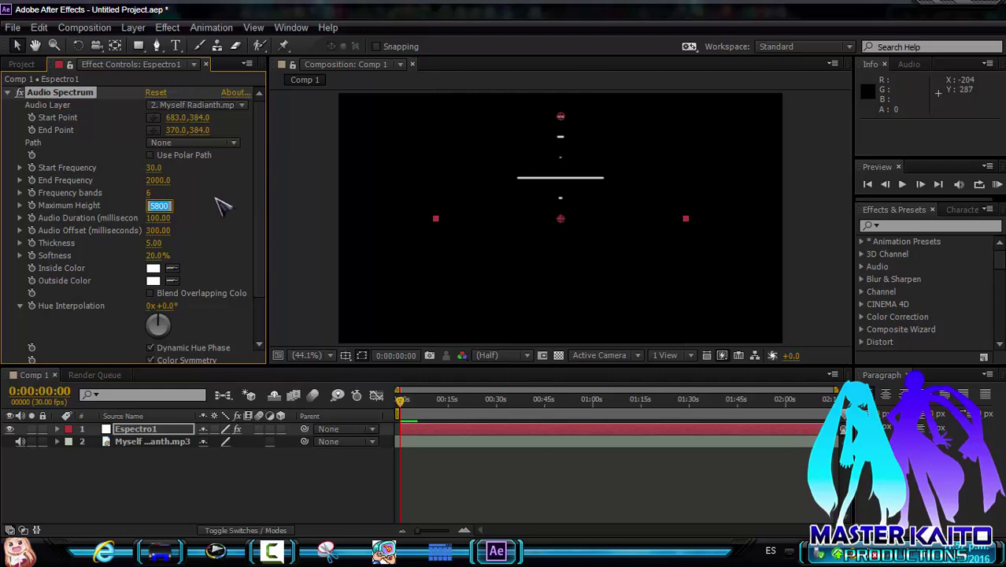
Step: Raise Maximum Height to 6500 and RAM-preview the taller spectrum bars
{"action": "type", "text": "6500"}
{"action": "key", "text": "Return"}
{"action": "key", "text": "KP_0"}
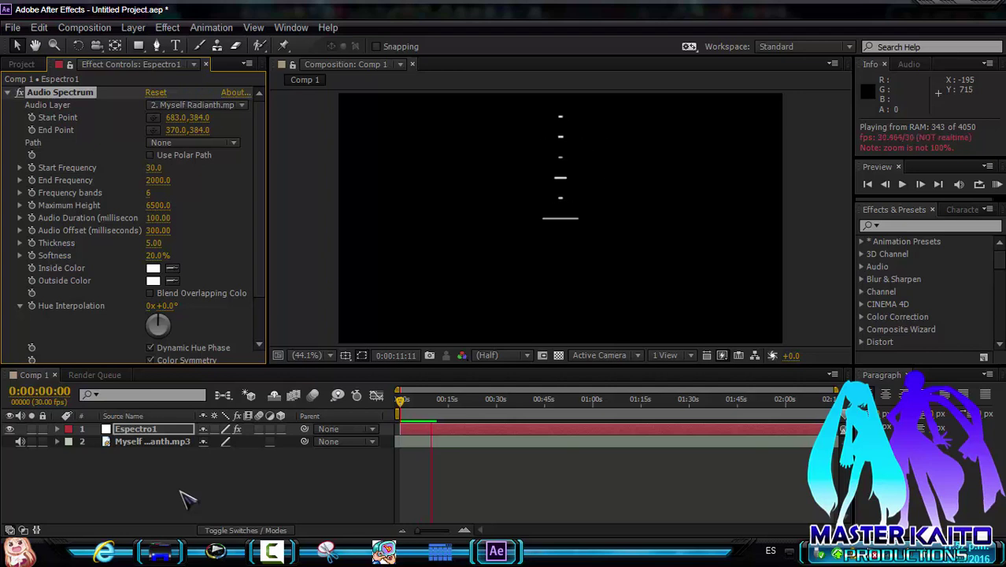
{"action": "key", "text": "space"}
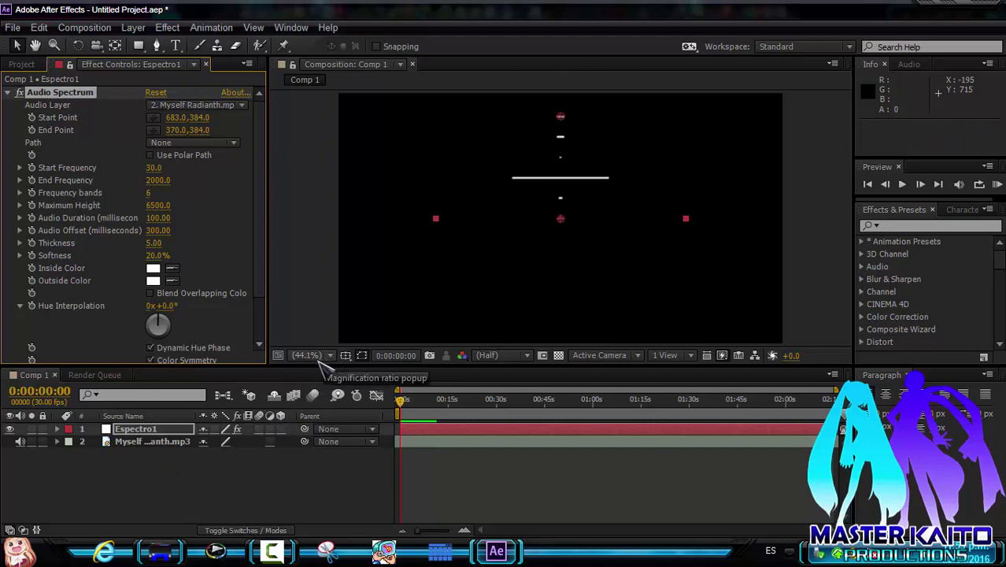
{"action": "left_click_drag", "start_coordinate": [260, 297], "coordinate": [259, 343]}
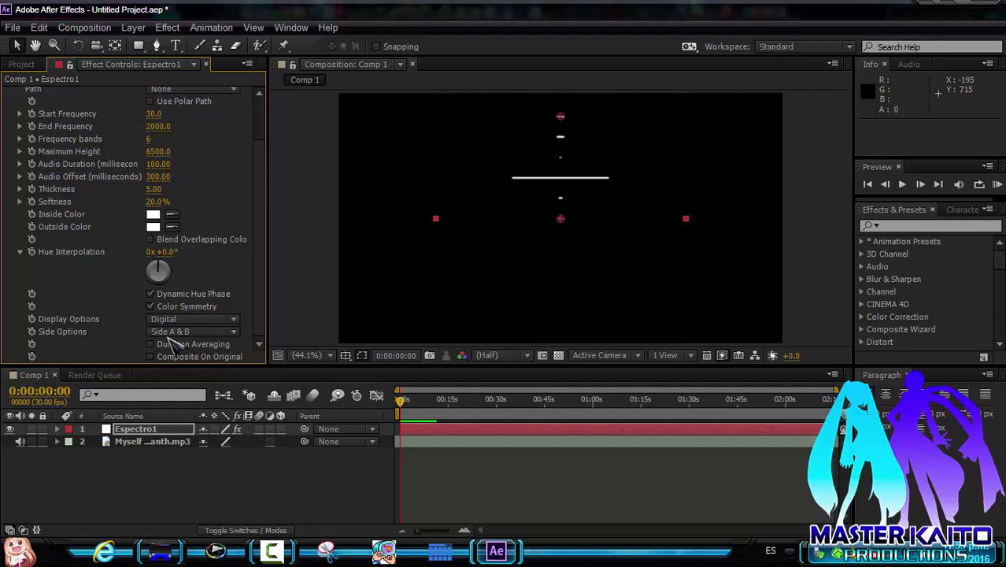
Step: Set Side Options to Side A and view the bars at 100% magnification, panned into frame
{"action": "left_click", "coordinate": [189, 331]}
{"action": "left_click", "coordinate": [189, 346]}
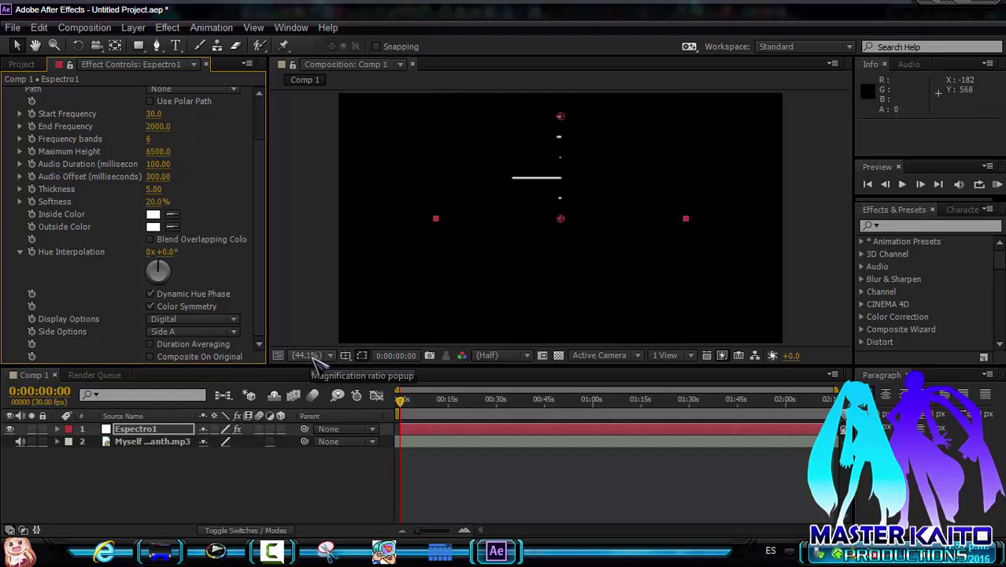
{"action": "left_click", "coordinate": [315, 356]}
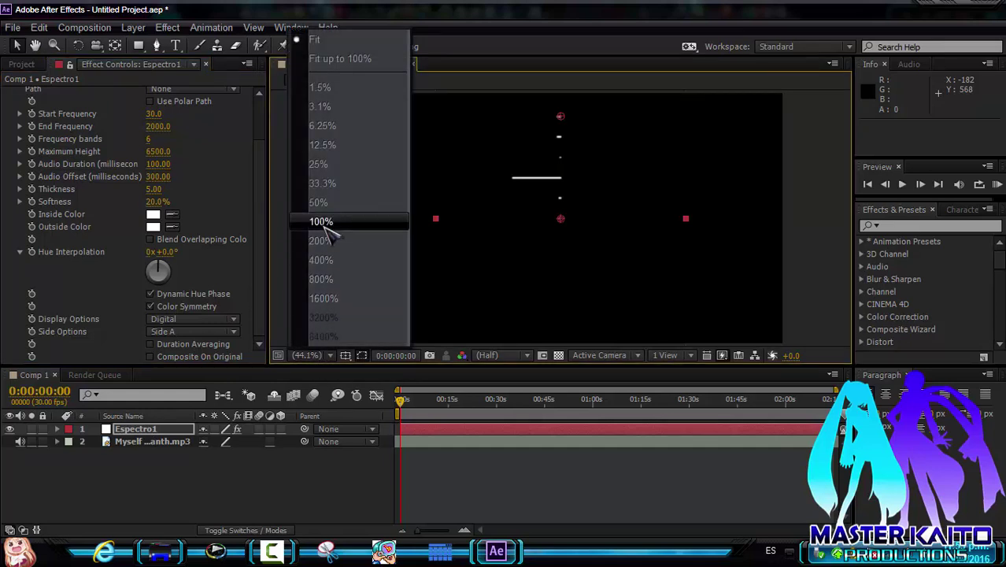
{"action": "left_click", "coordinate": [325, 221]}
{"action": "left_click", "coordinate": [35, 44]}
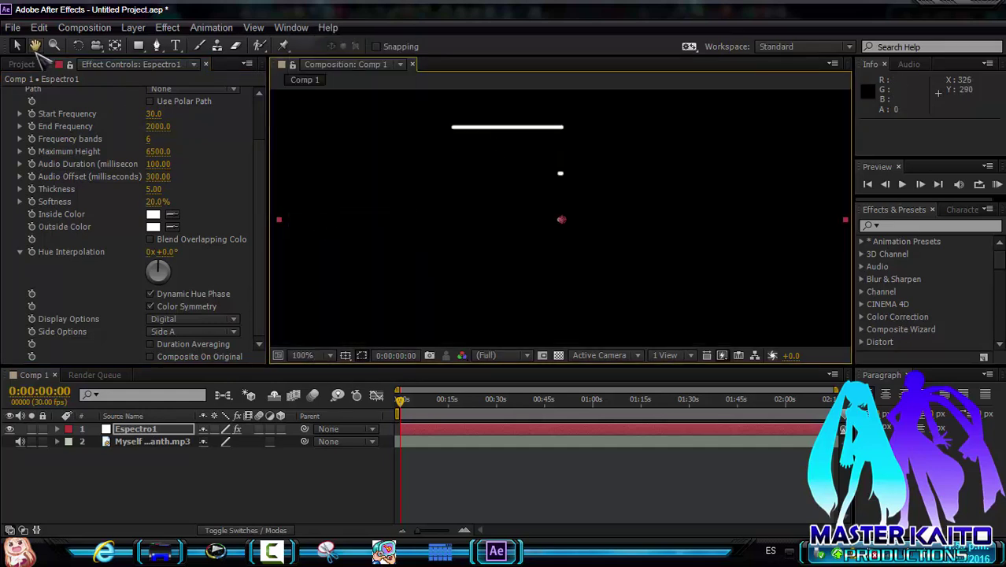
{"action": "left_click_drag", "start_coordinate": [592, 136], "coordinate": [595, 221]}
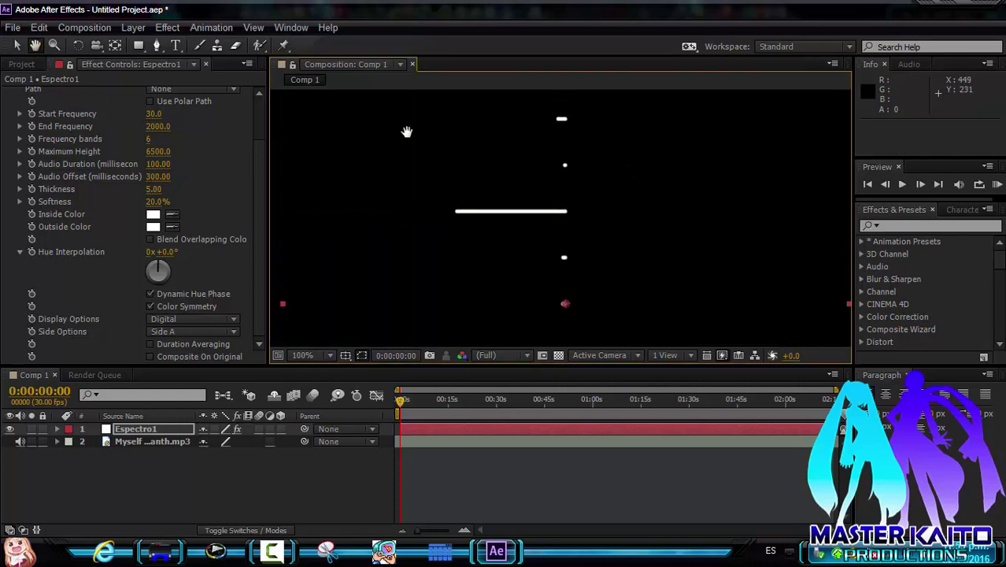
{"action": "left_click", "coordinate": [17, 45]}
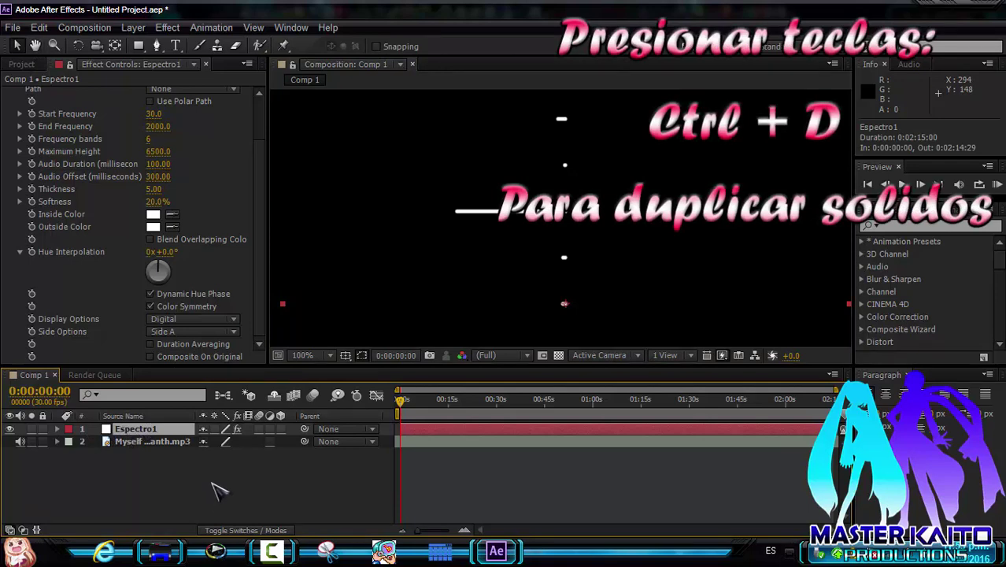
Step: Duplicate Espectro1 and rename the copy Espectro2
{"action": "key", "text": "ctrl+d"}
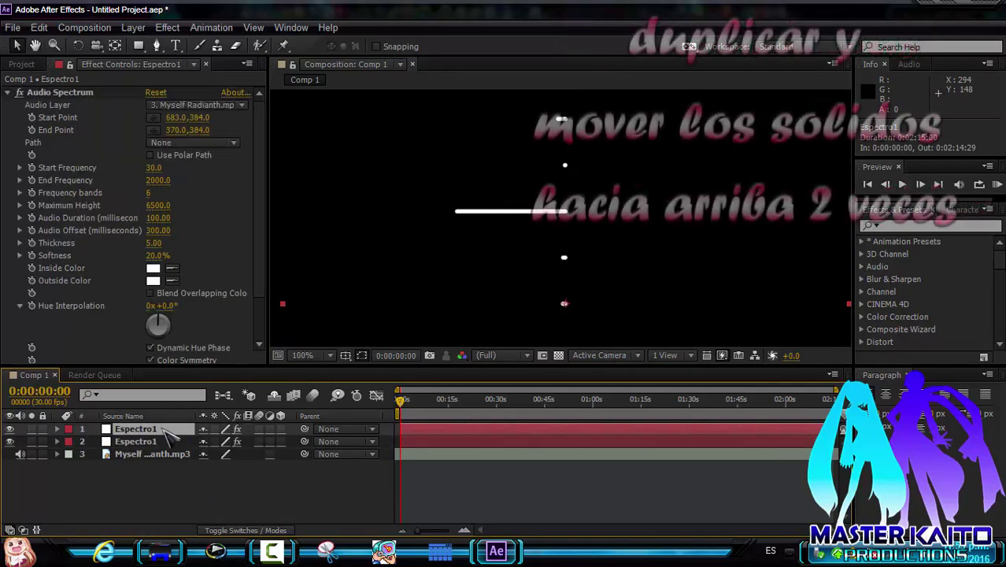
{"action": "key", "text": "Return"}
{"action": "type", "text": "Espectro2"}
{"action": "key", "text": "Return"}
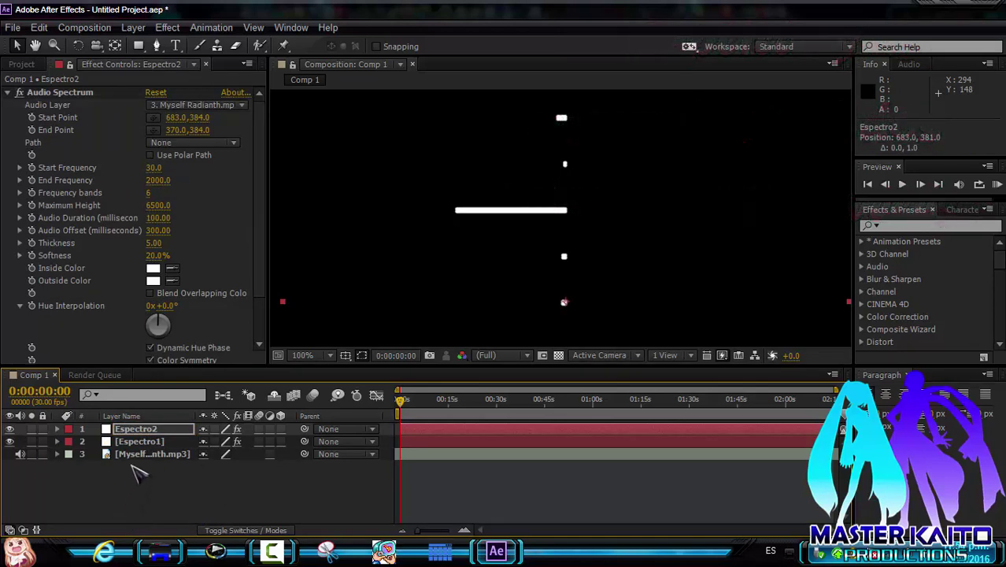
Step: Keep duplicating and nudging copies upward through Espectro13, then fit the comp in the viewer
{"action": "left_click", "coordinate": [149, 430]}
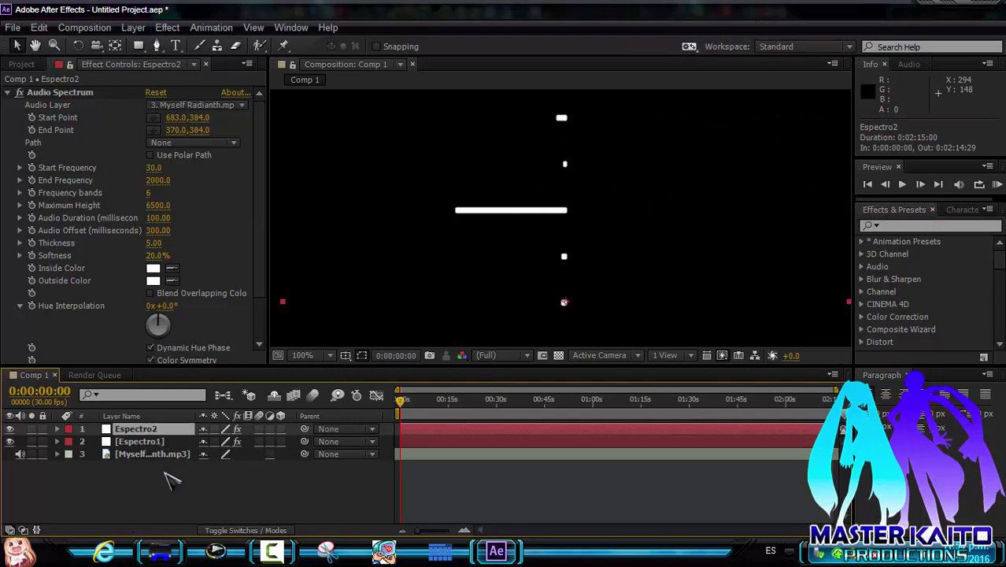
{"action": "key", "text": "ctrl+d"}
{"action": "key", "text": "ctrl+d"}
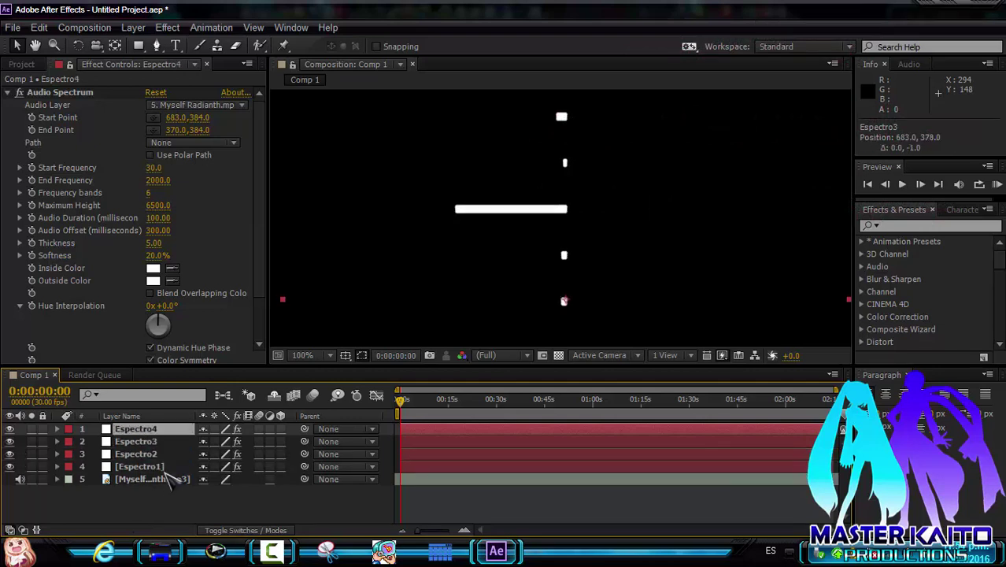
{"action": "key", "text": "ctrl+d"}
{"action": "key", "text": "ctrl+d"}
{"action": "key", "text": "ctrl+d"}
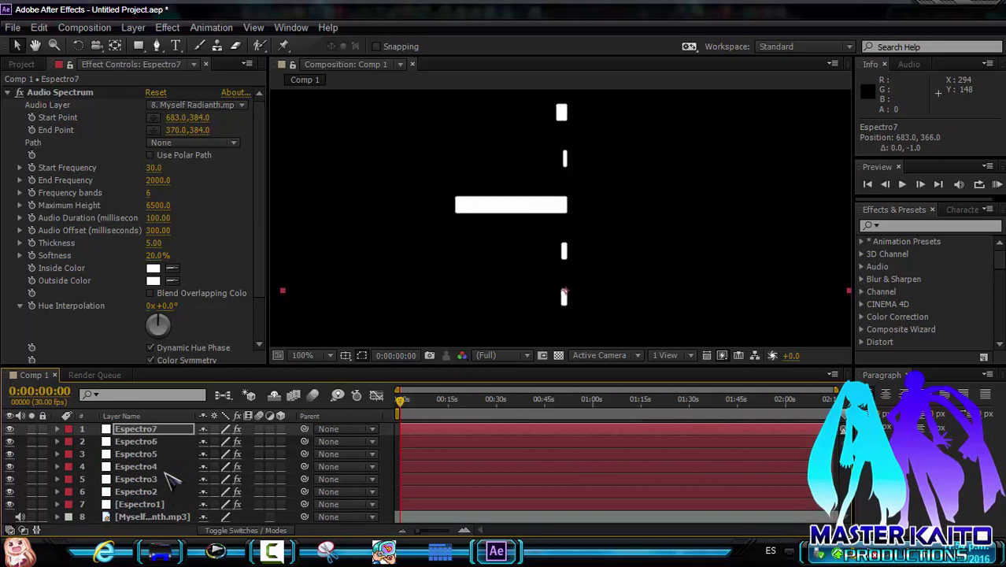
{"action": "key", "text": "ctrl+d"}
{"action": "key", "text": "ctrl+d"}
{"action": "key", "text": "ctrl+d"}
{"action": "key", "text": "ctrl+d"}
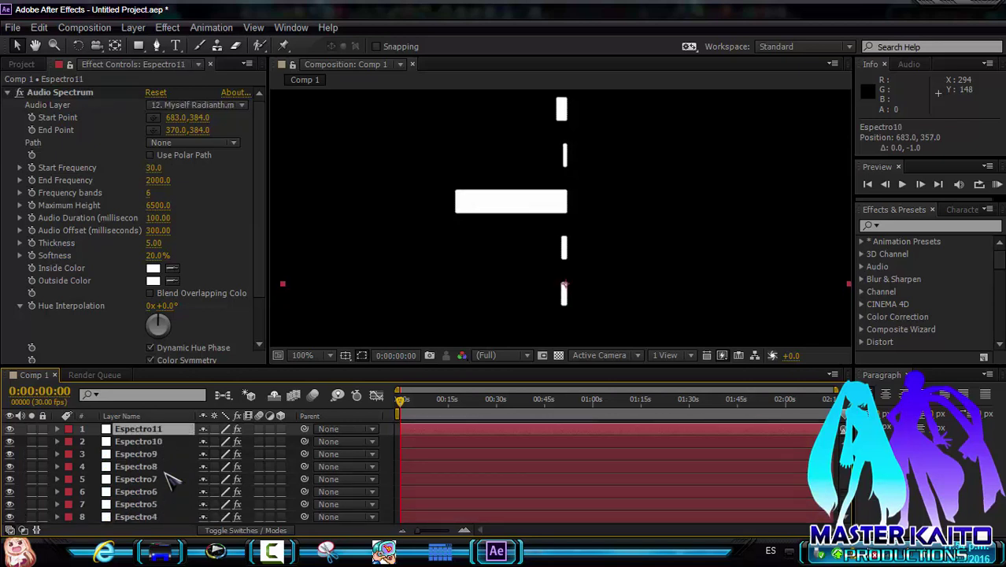
{"action": "key", "text": "ctrl+d"}
{"action": "key", "text": "ctrl+d"}
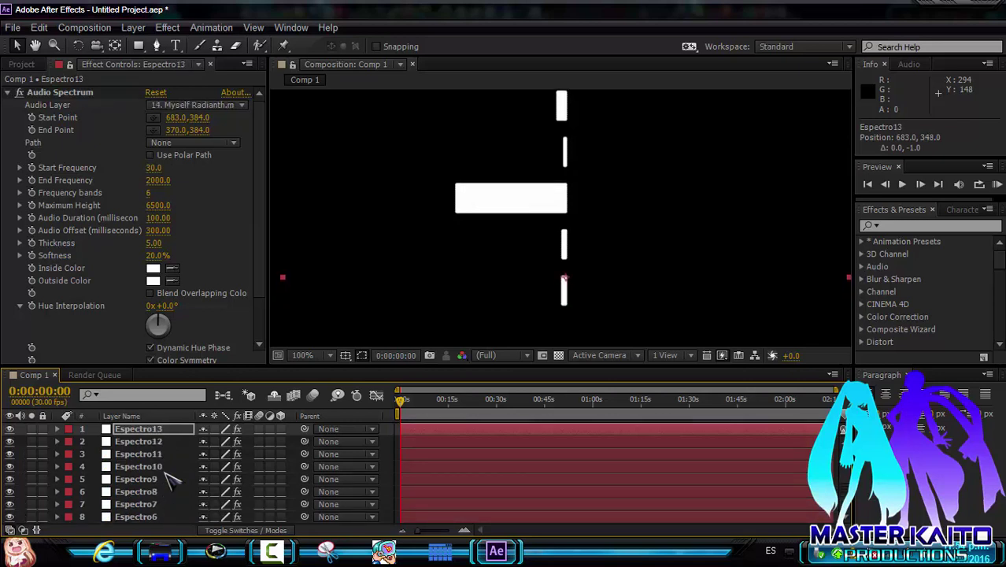
{"action": "key", "text": "shift+slash"}
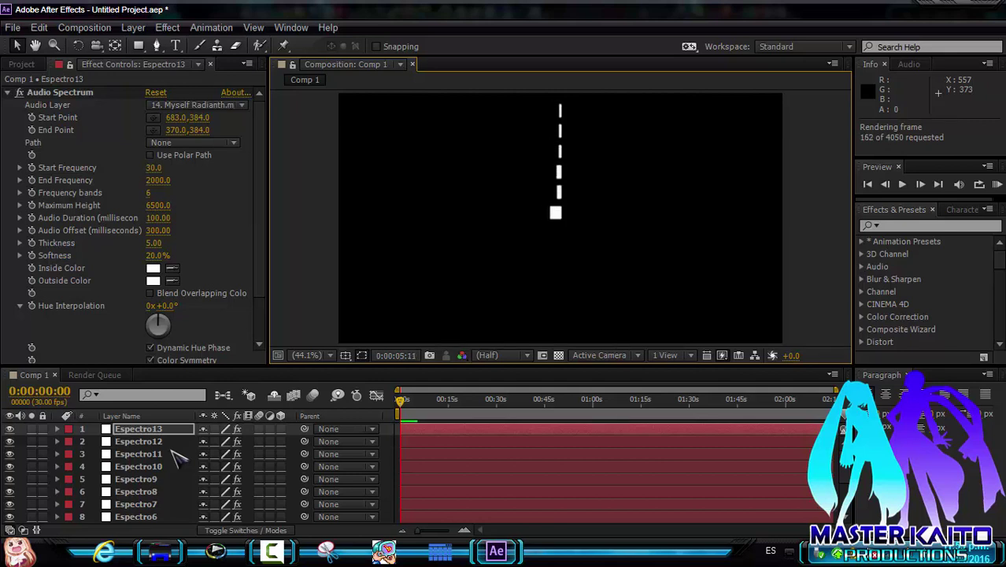
{"action": "key", "text": "space"}
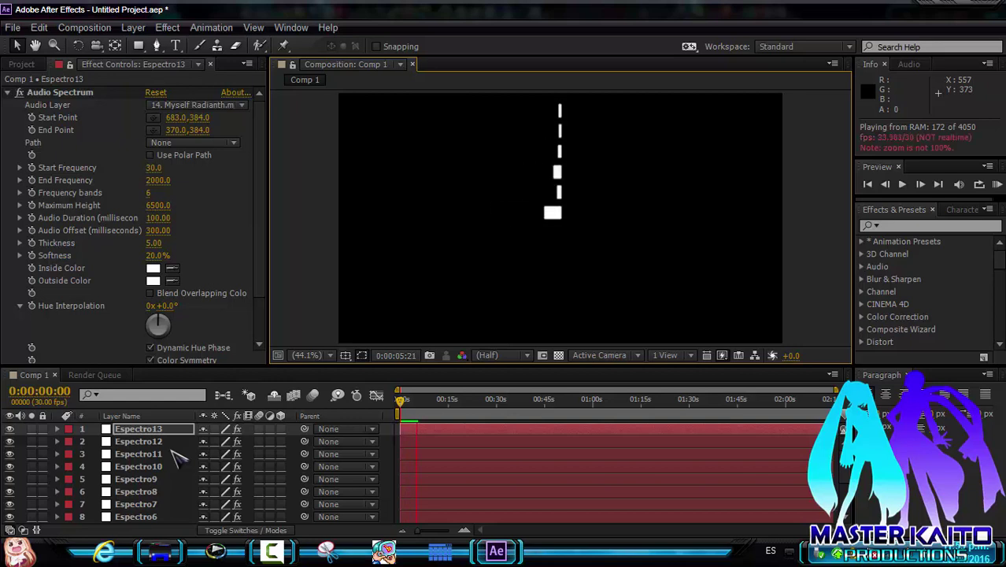
{"action": "key", "text": "space"}
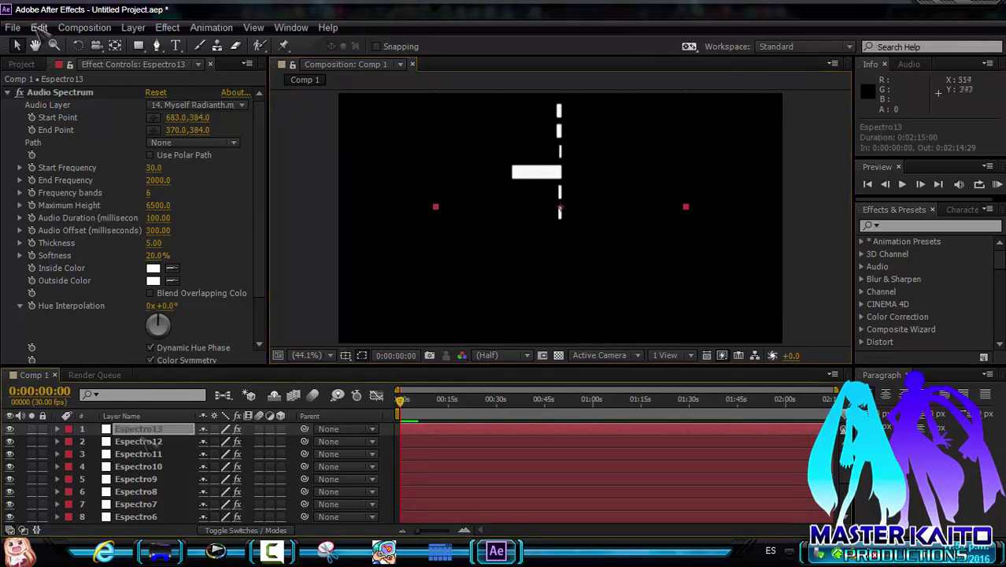
Step: Select all thirteen Espectro layers, excluding the mp3, and pre-compose them as Barras Compuestas
{"action": "left_click", "coordinate": [39, 28]}
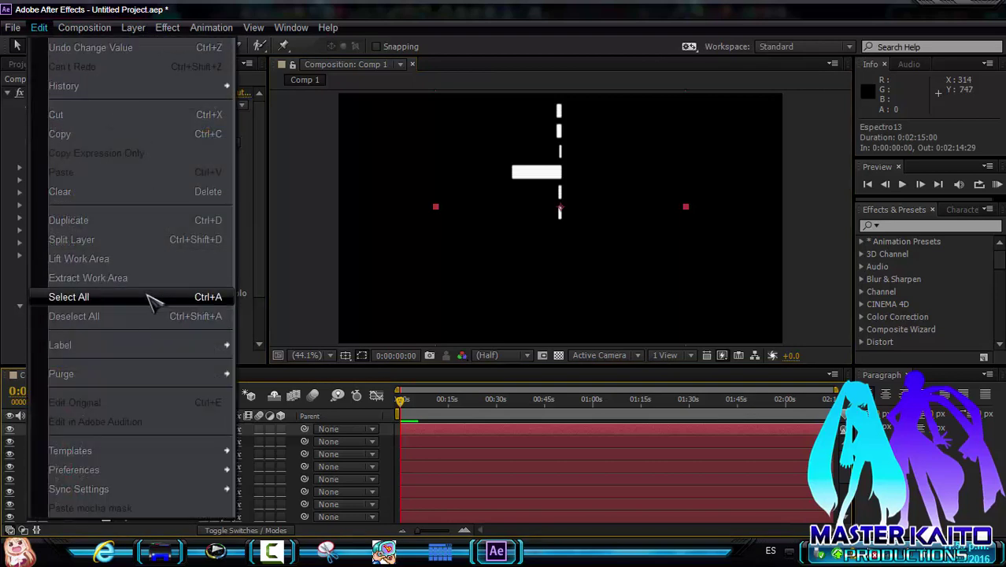
{"action": "left_click", "coordinate": [153, 301]}
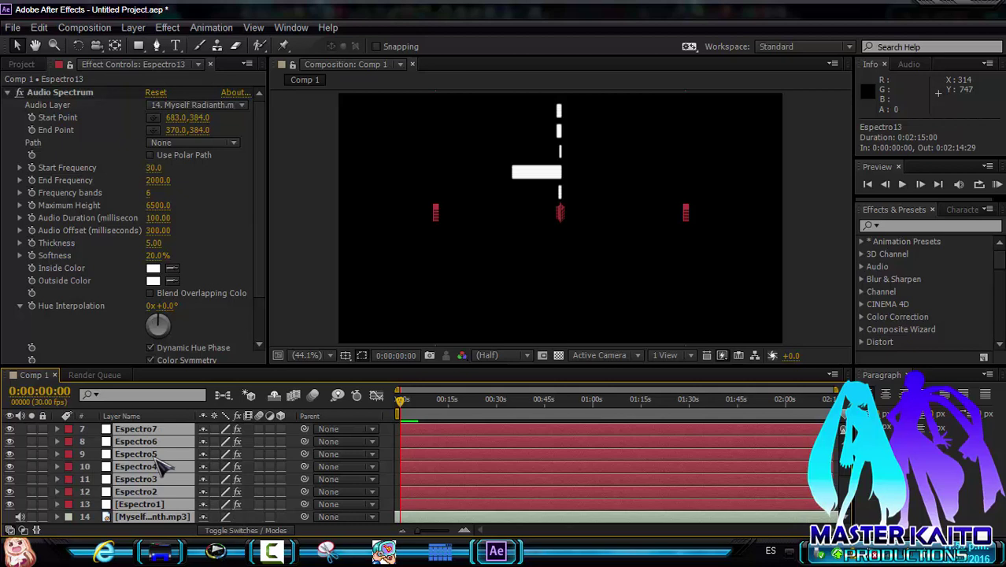
{"action": "left_click", "coordinate": [138, 520], "text": "ctrl"}
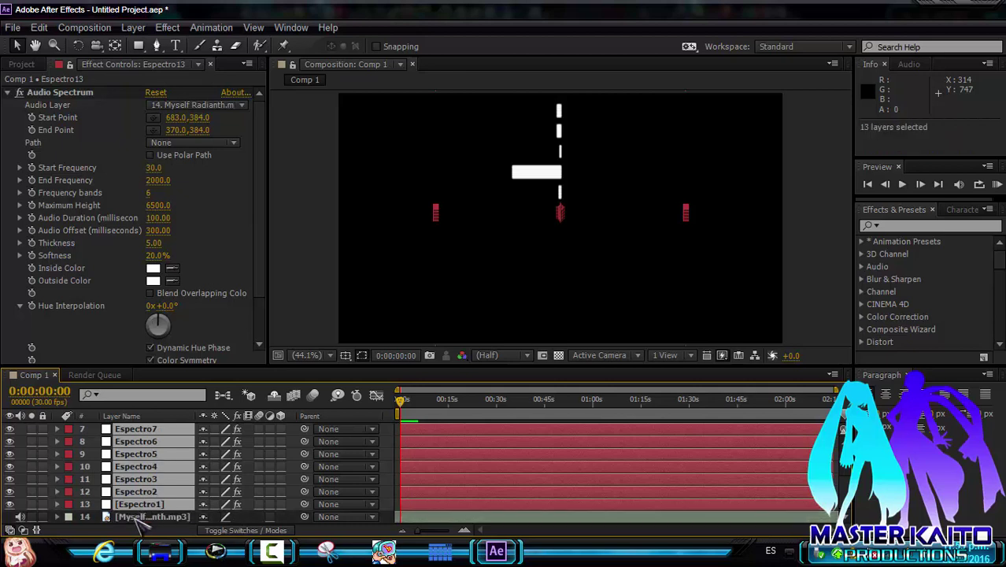
{"action": "right_click", "coordinate": [167, 475]}
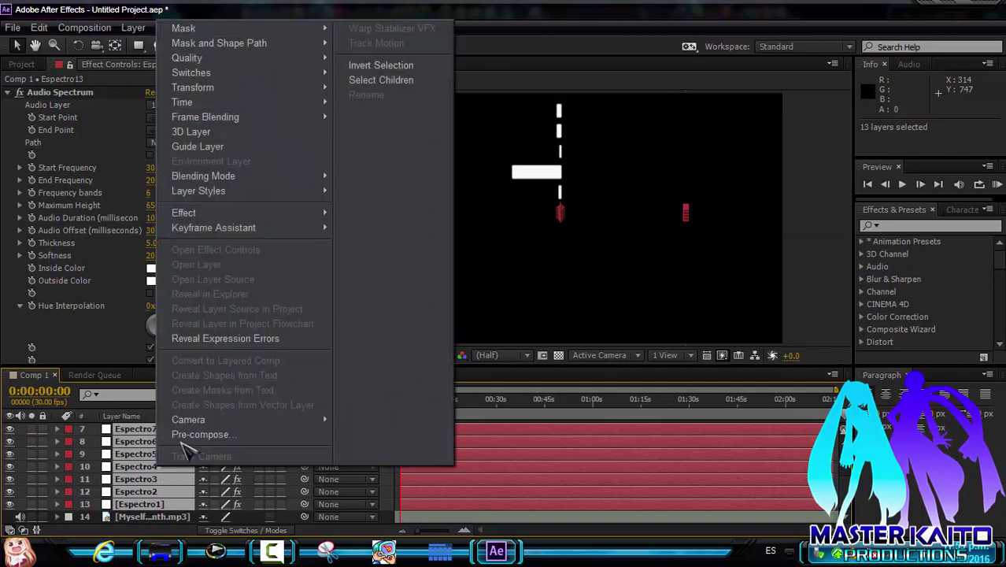
{"action": "left_click", "coordinate": [192, 435]}
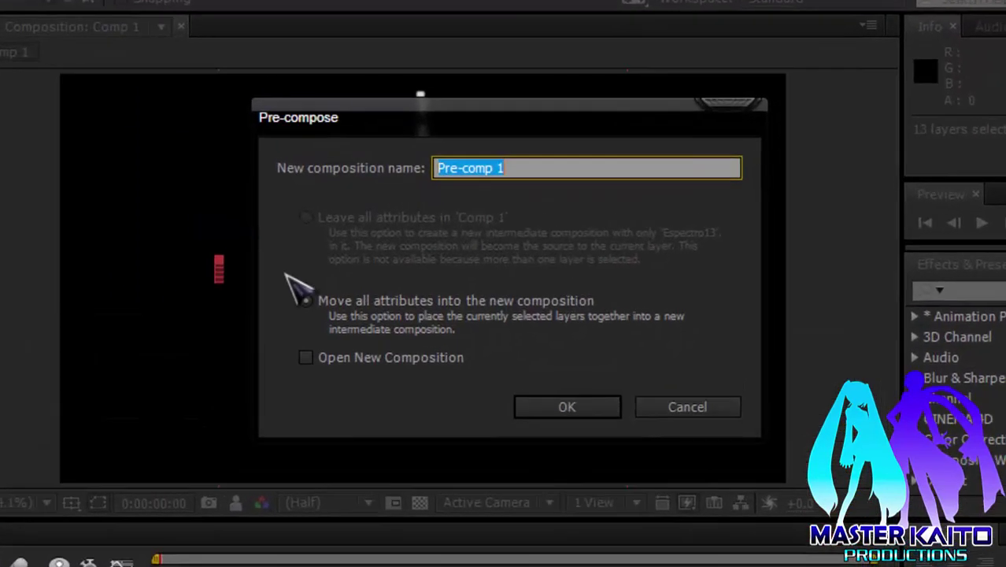
{"action": "key", "text": "BackSpace"}
{"action": "type", "text": "Barras"}
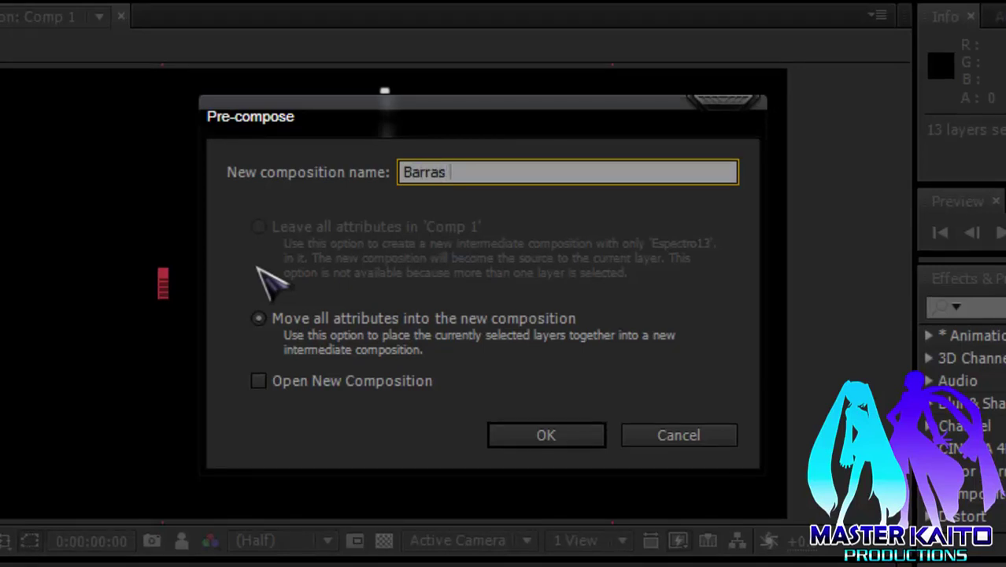
{"action": "type", "text": "Compuestas"}
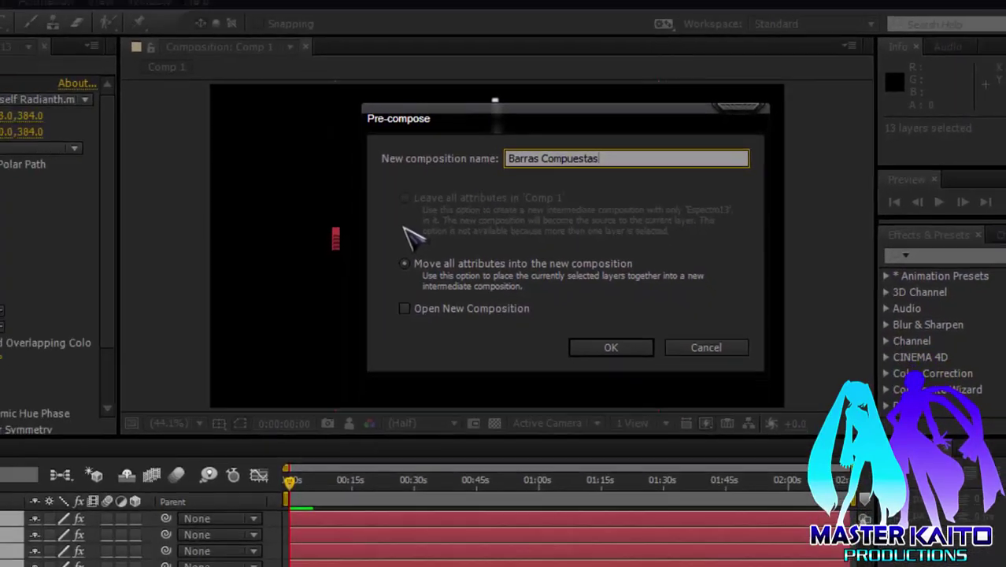
{"action": "key", "text": "Return"}
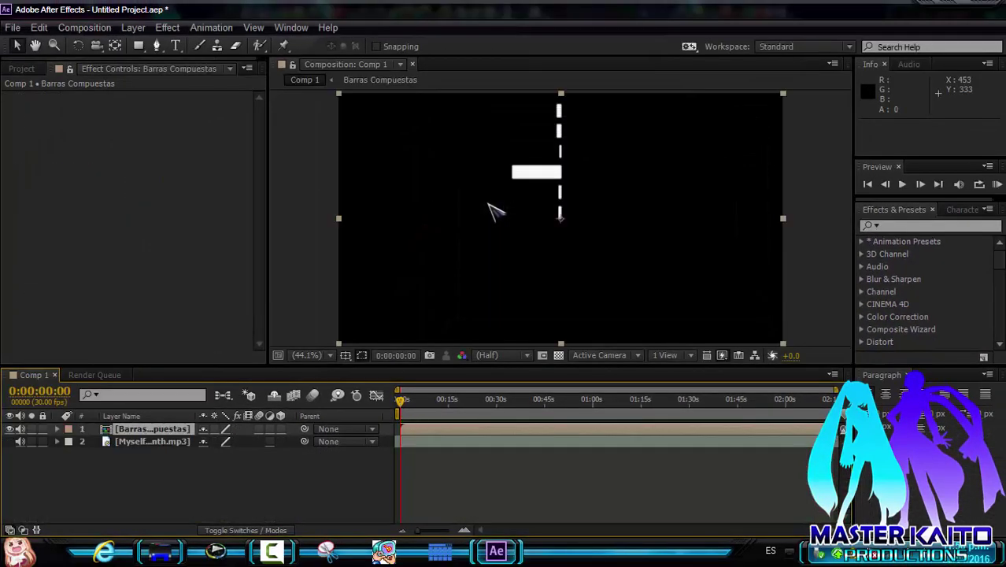
Step: Pre-compose Barras Compuestas into a new precomp named 'Espejo', leaving all attributes, and open it
{"action": "left_click", "coordinate": [142, 433]}
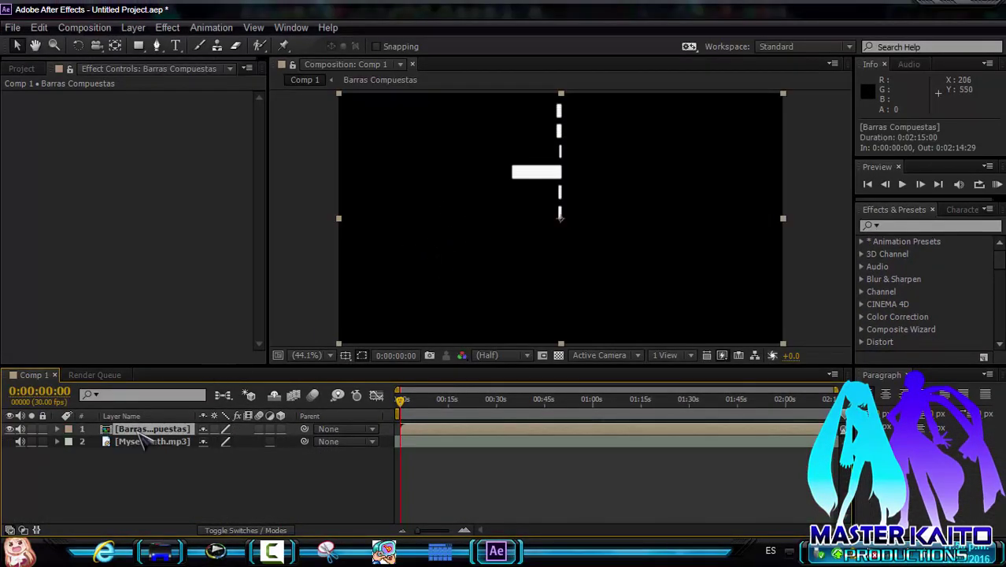
{"action": "right_click", "coordinate": [139, 432]}
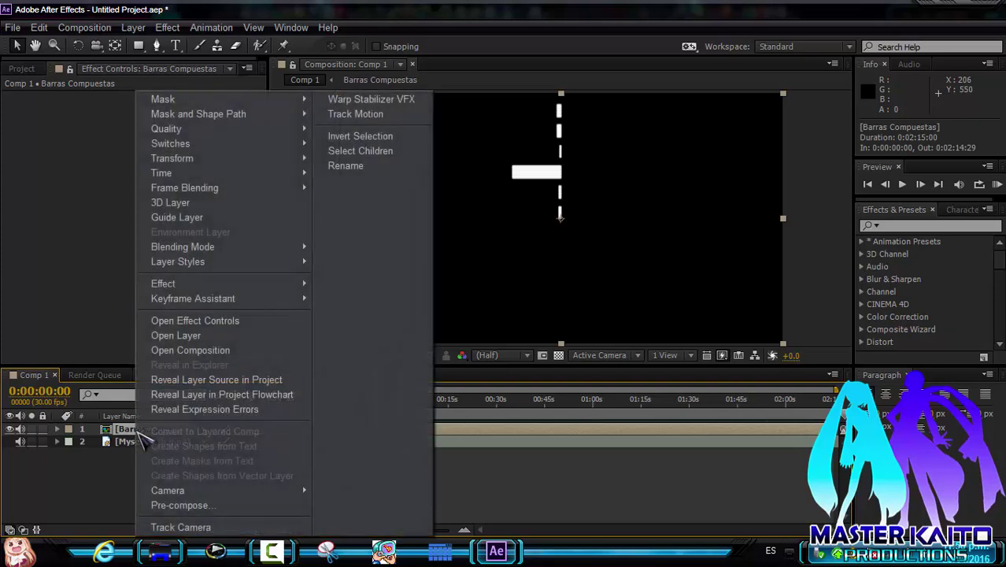
{"action": "left_click", "coordinate": [158, 510]}
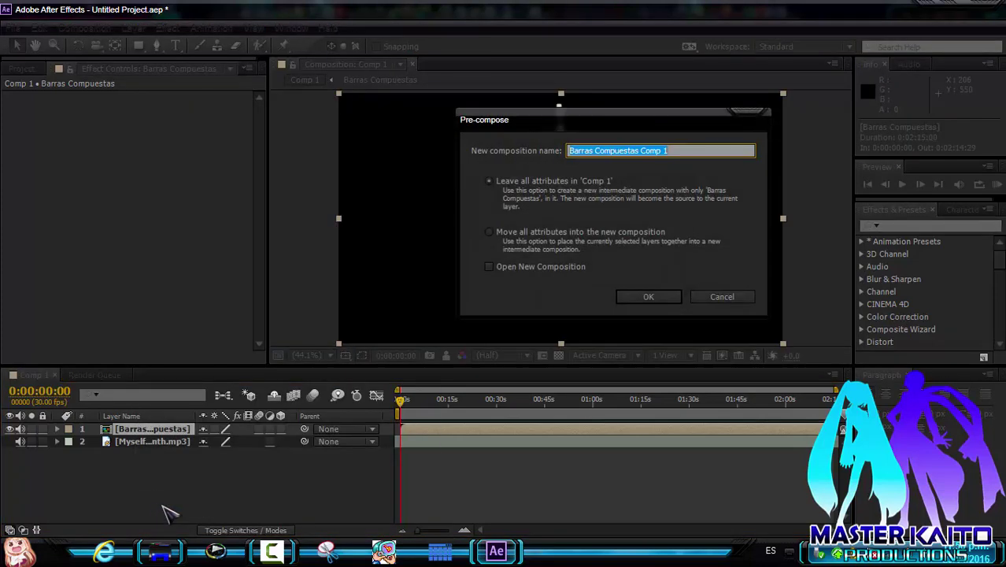
{"action": "type", "text": "Espe"}
{"action": "type", "text": "jo"}
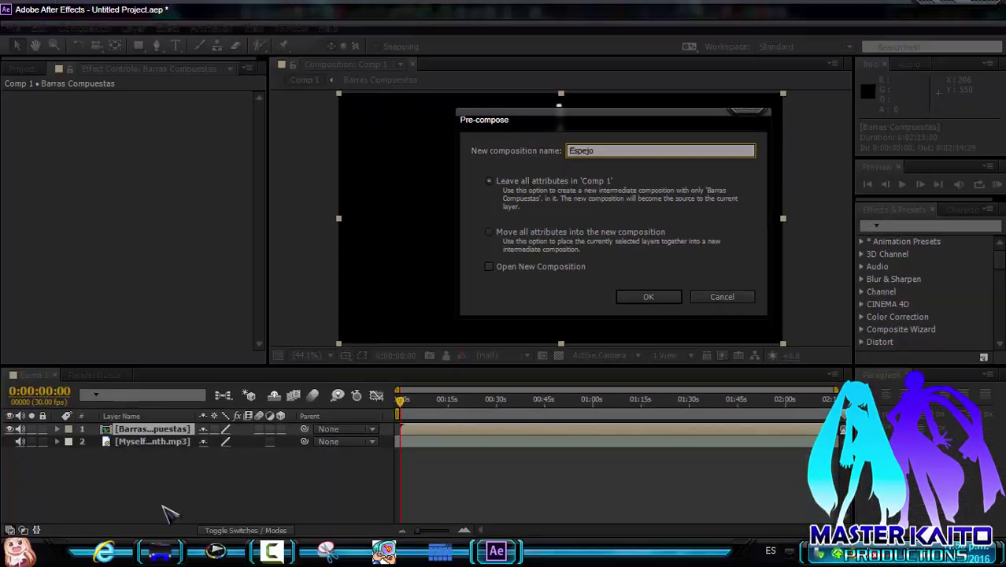
{"action": "key", "text": "Return"}
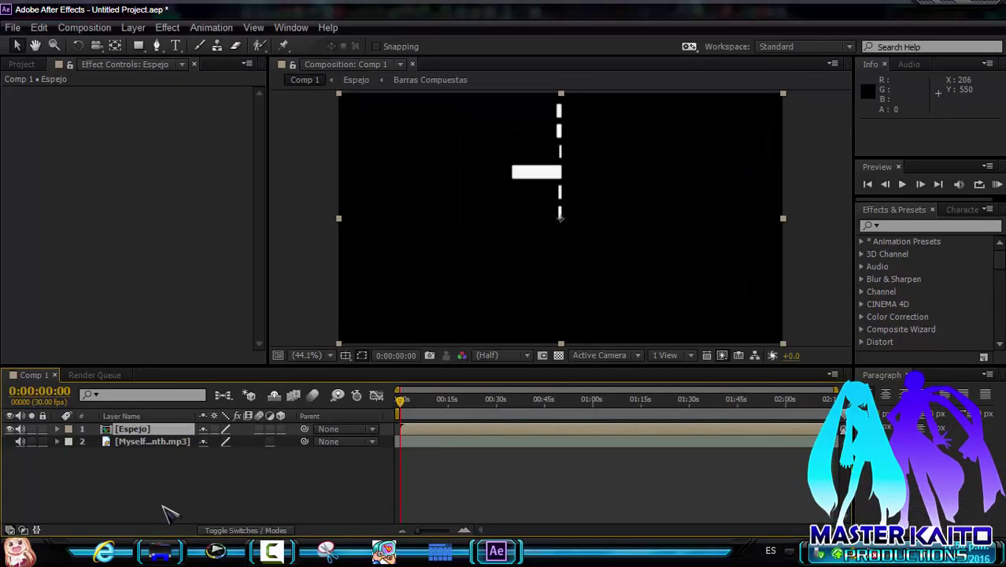
{"action": "double_click", "coordinate": [134, 430]}
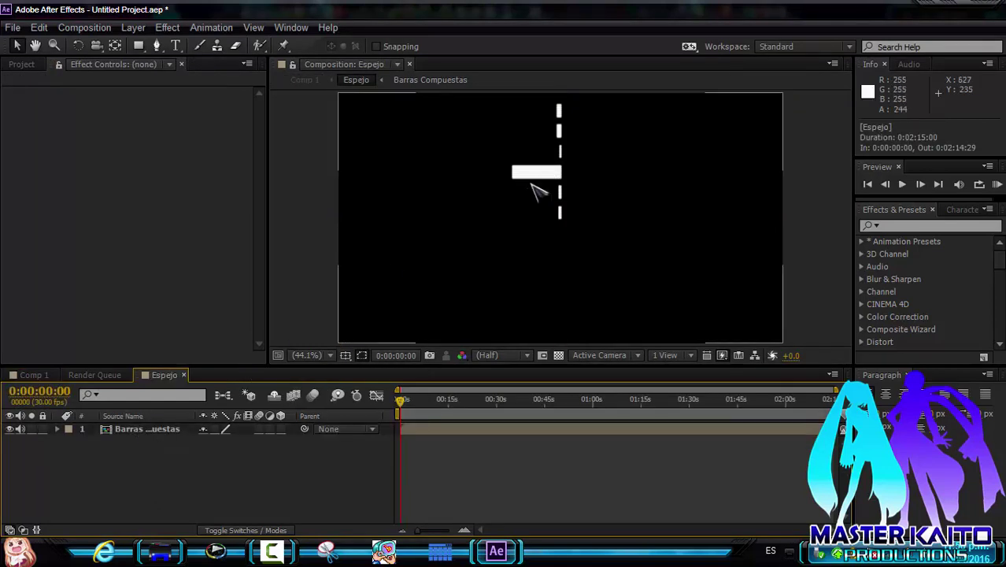
Step: Nudge Barras Compuestas right to x position 695 in Espejo, then go back to Comp 1
{"action": "left_click", "coordinate": [173, 430]}
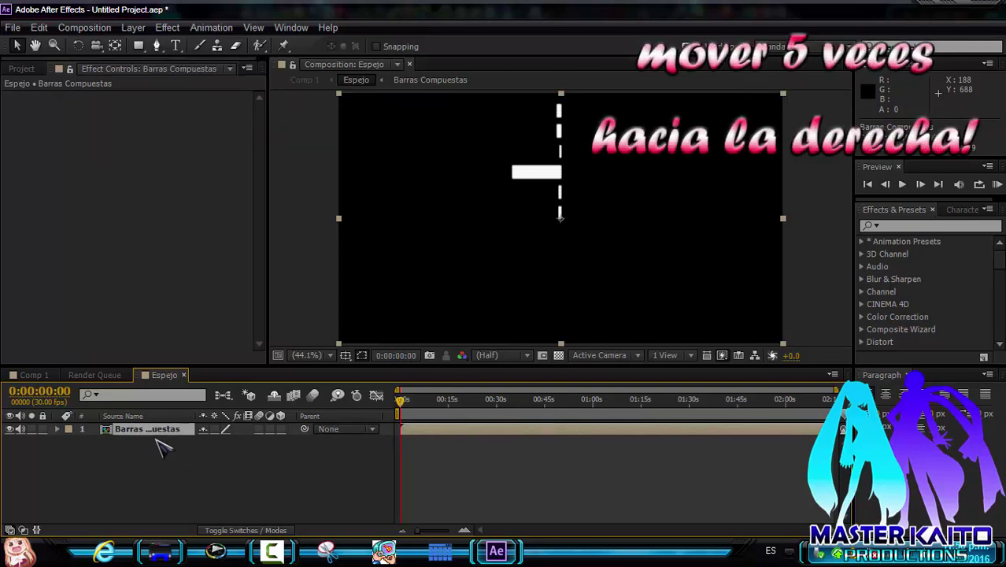
{"action": "key", "text": "Right"}
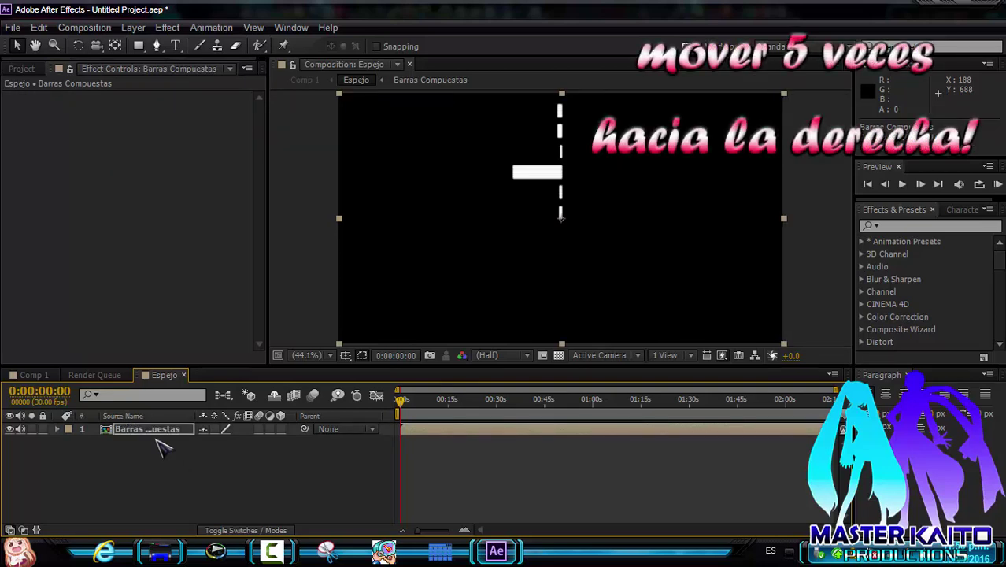
{"action": "key", "text": "Right"}
{"action": "key", "text": "Right"}
{"action": "key", "text": "Right"}
{"action": "key", "text": "Right"}
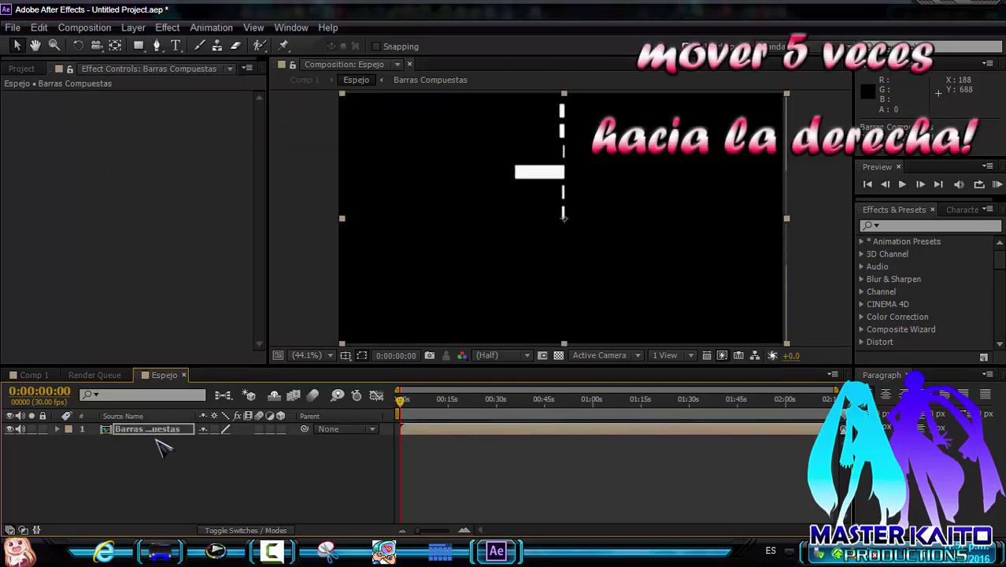
{"action": "key", "text": "Right"}
{"action": "key", "text": "Right"}
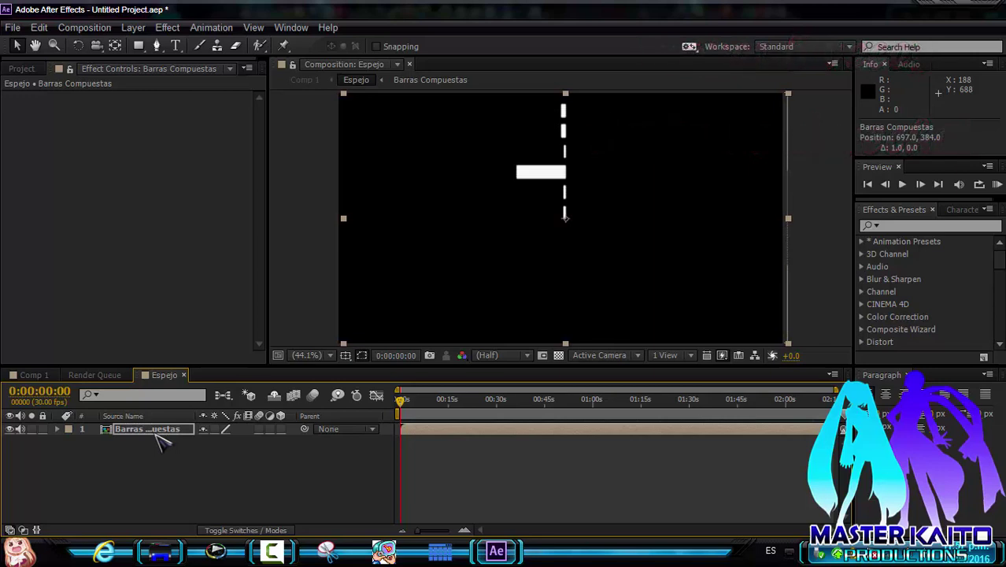
{"action": "key", "text": "Left"}
{"action": "key", "text": "Left"}
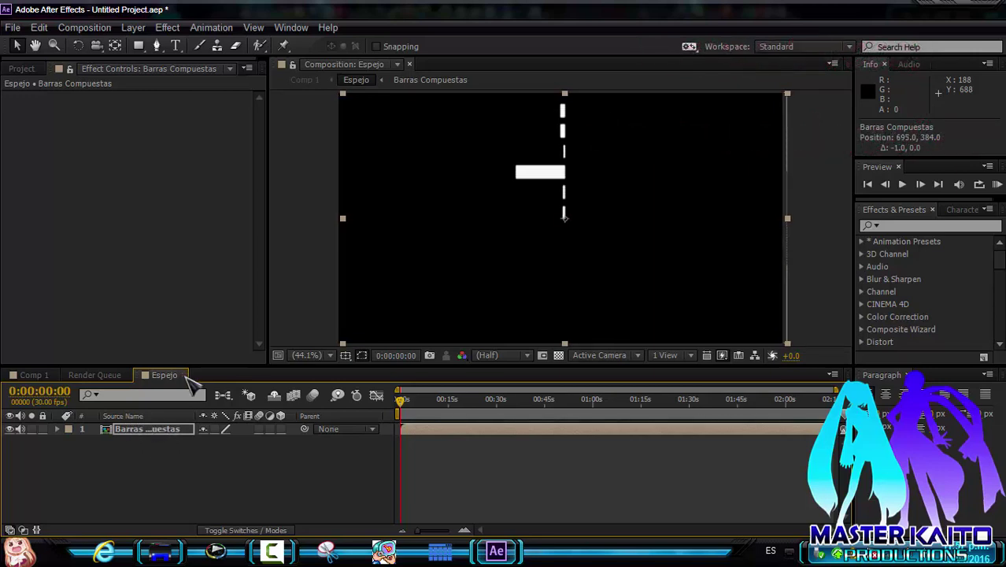
{"action": "left_click", "coordinate": [183, 374]}
{"action": "left_click", "coordinate": [36, 375]}
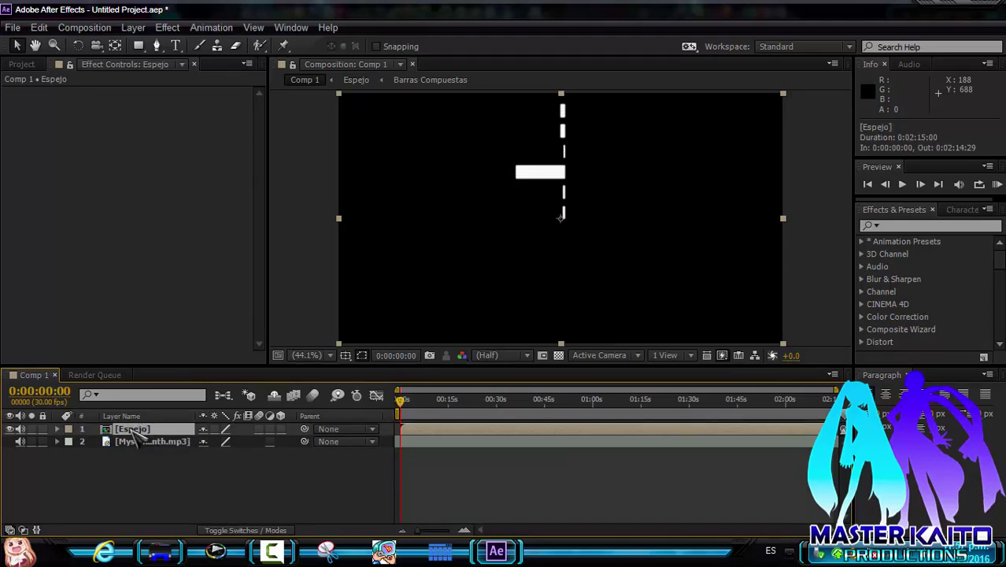
Step: Apply a Distort > Mirror effect to Espejo with Reflection Center X set to 683
{"action": "right_click", "coordinate": [132, 431]}
{"action": "mouse_move", "coordinate": [251, 285]}
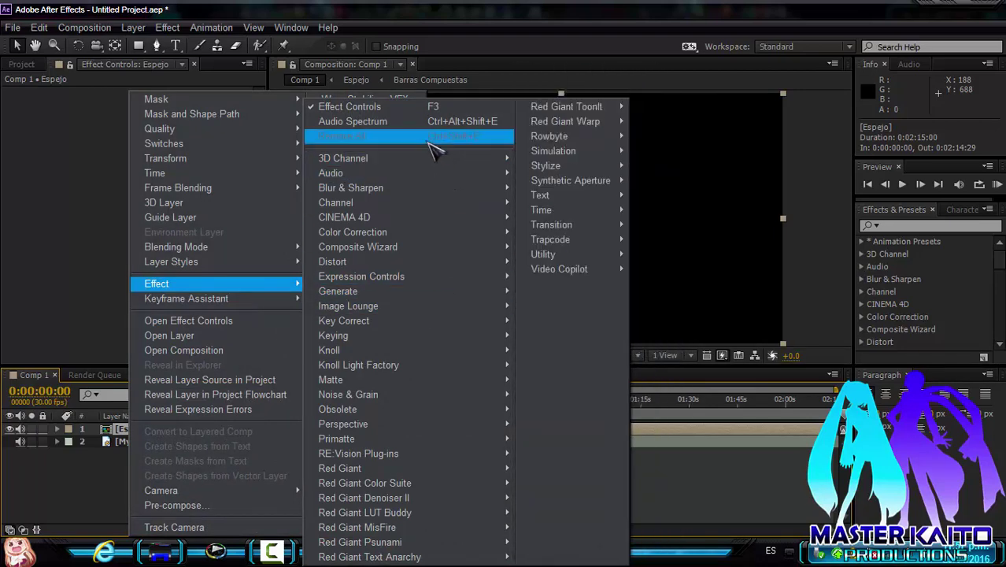
{"action": "mouse_move", "coordinate": [403, 263]}
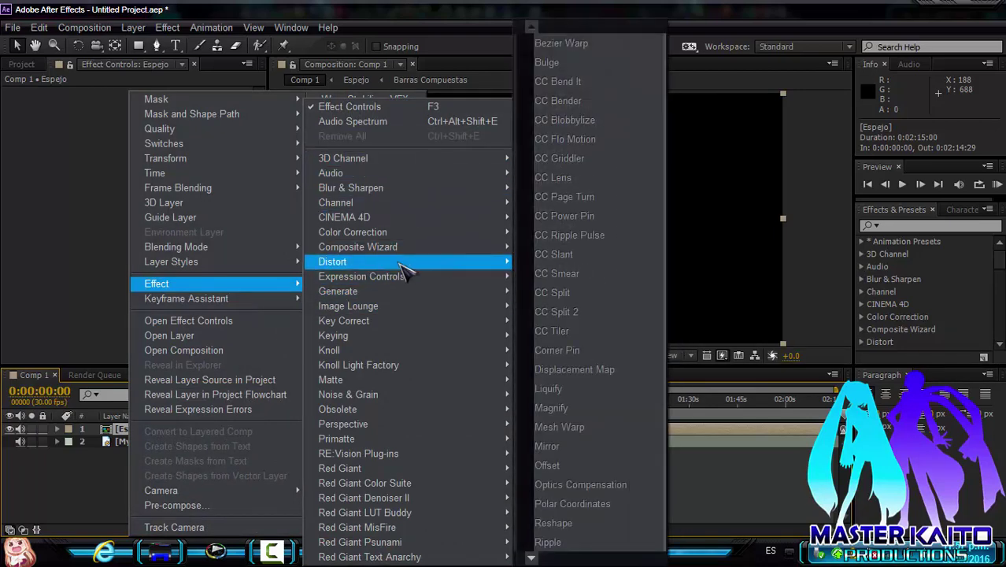
{"action": "left_click", "coordinate": [549, 446]}
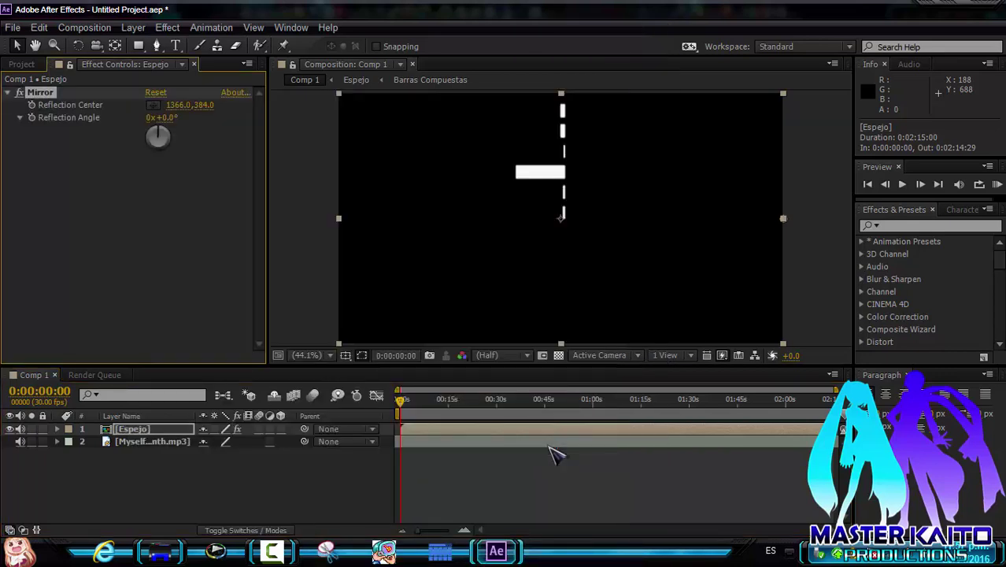
{"action": "left_click", "coordinate": [171, 105]}
{"action": "type", "text": "683"}
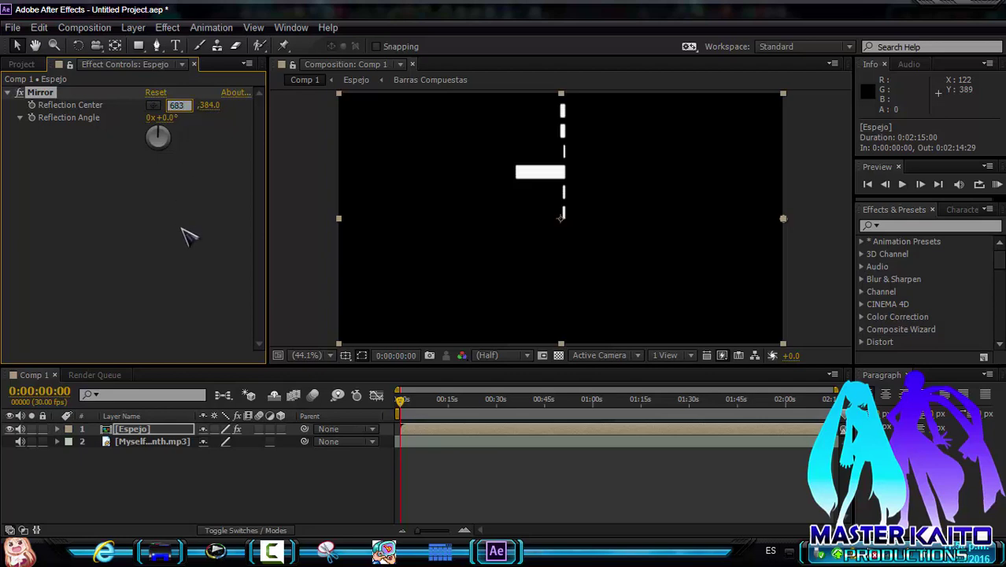
{"action": "key", "text": "Return"}
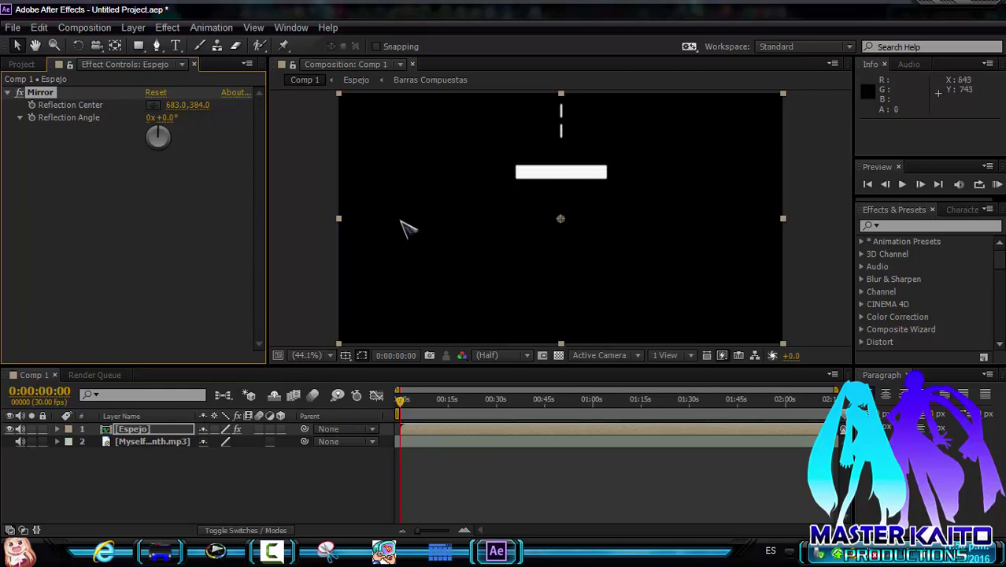
{"action": "left_click", "coordinate": [29, 441]}
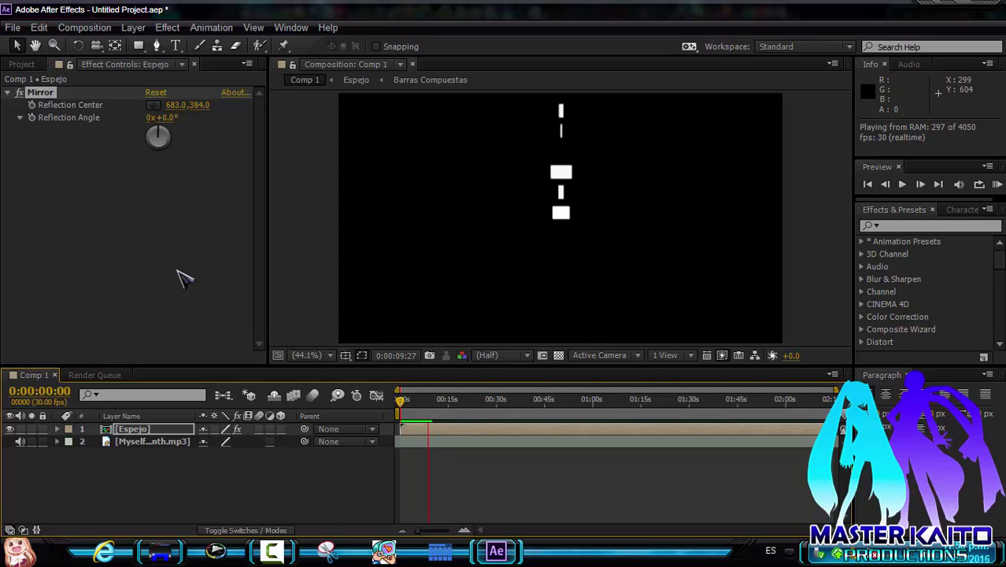
{"action": "key", "text": "space"}
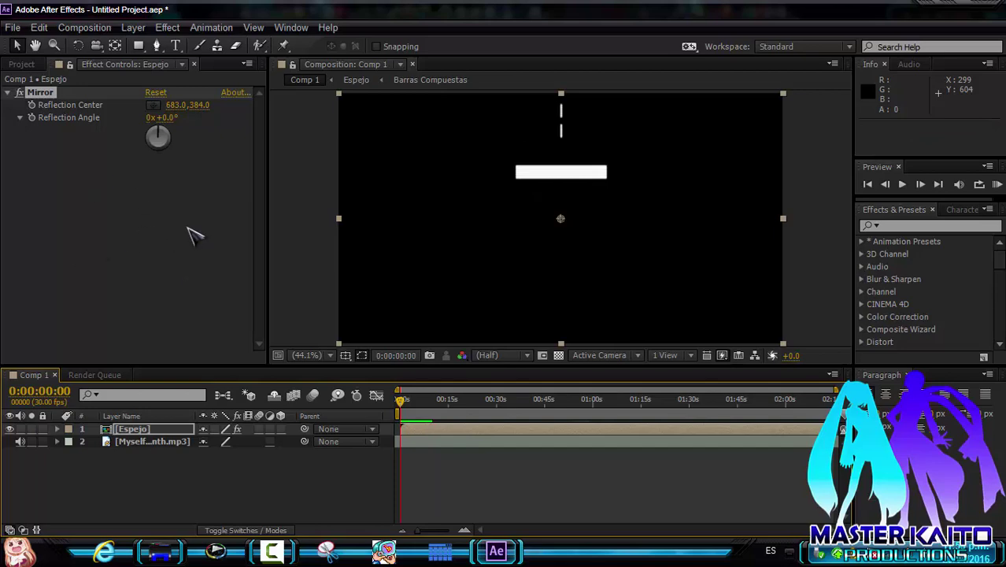
Step: Pre-compose the Espejo layer, entering 'Polar Veneciado' as the new composition name
{"action": "left_click", "coordinate": [151, 430]}
{"action": "right_click", "coordinate": [152, 430]}
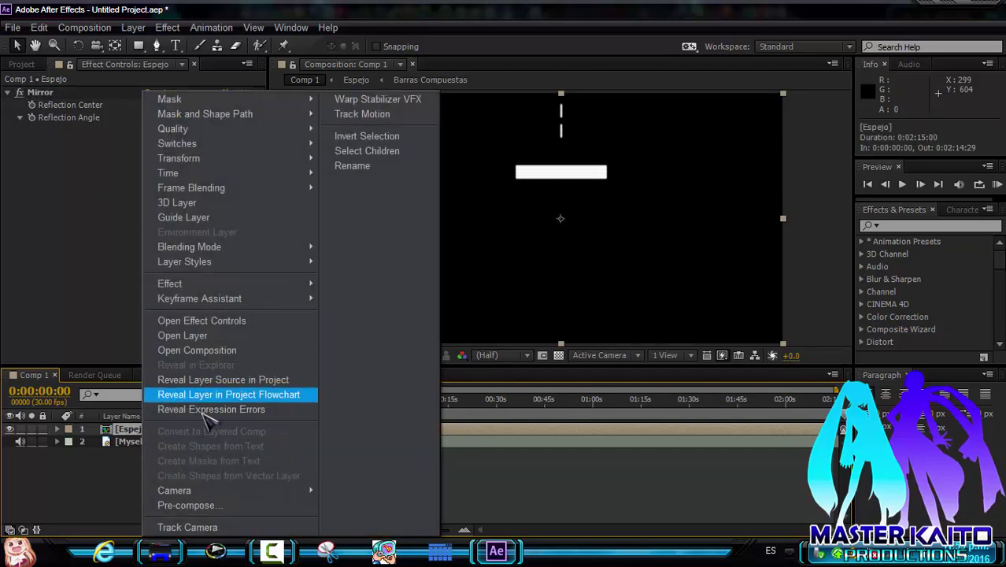
{"action": "left_click", "coordinate": [221, 507]}
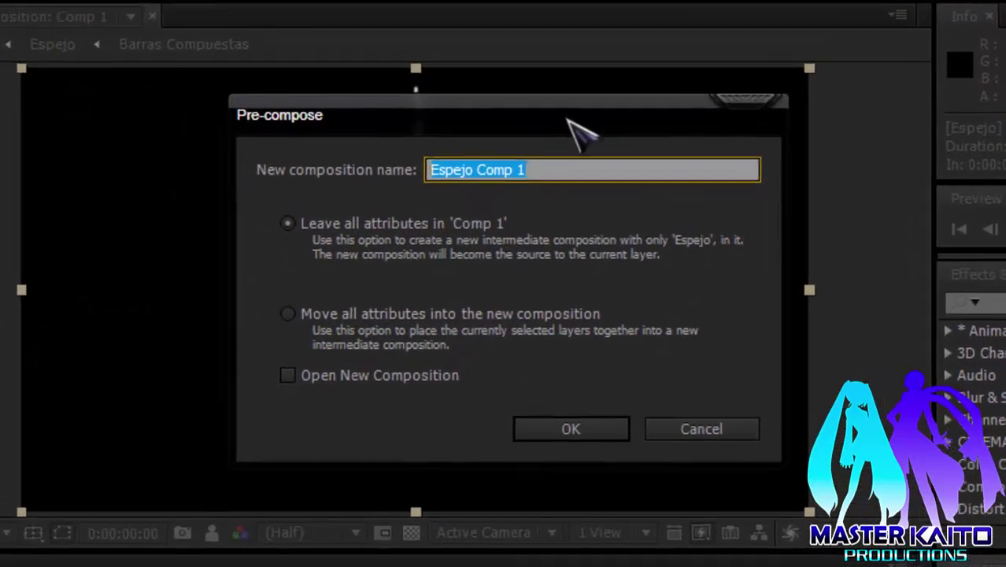
{"action": "type", "text": "Polar Veneciado"}
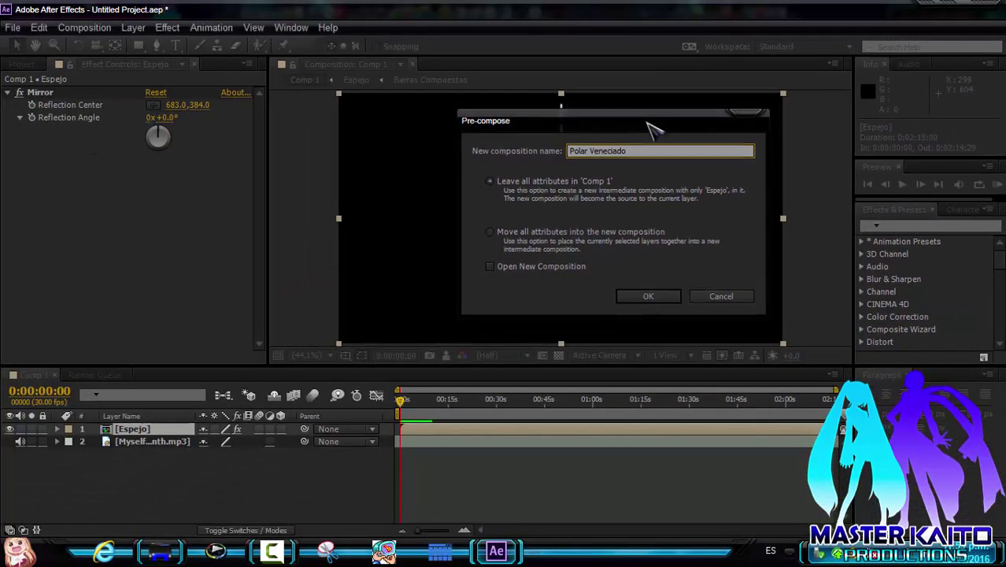
Step: Create the Polar Veneciado pre-comp and apply a Transition > Venetian Blinds effect to it
{"action": "key", "text": "Return"}
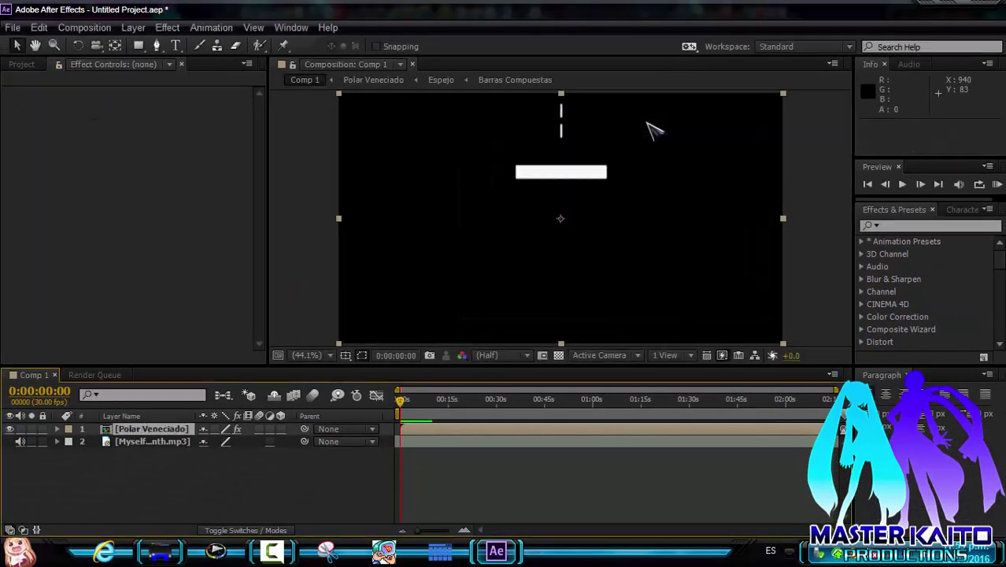
{"action": "right_click", "coordinate": [143, 430]}
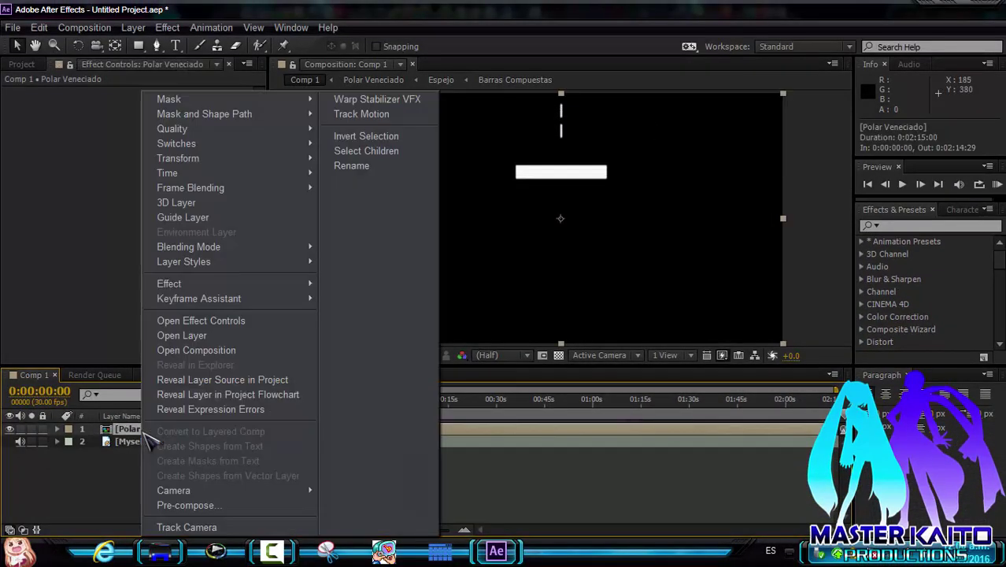
{"action": "mouse_move", "coordinate": [225, 293]}
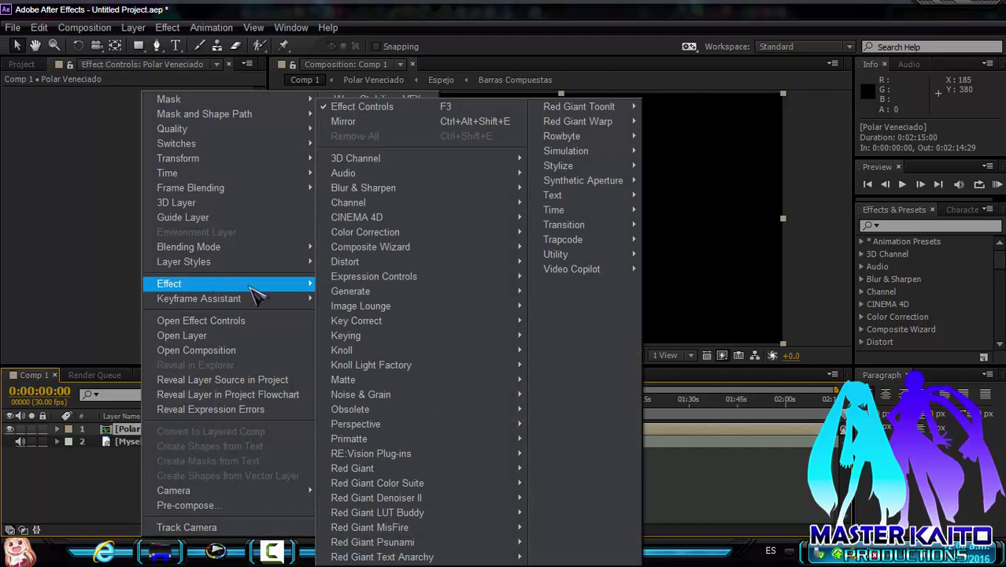
{"action": "mouse_move", "coordinate": [597, 228]}
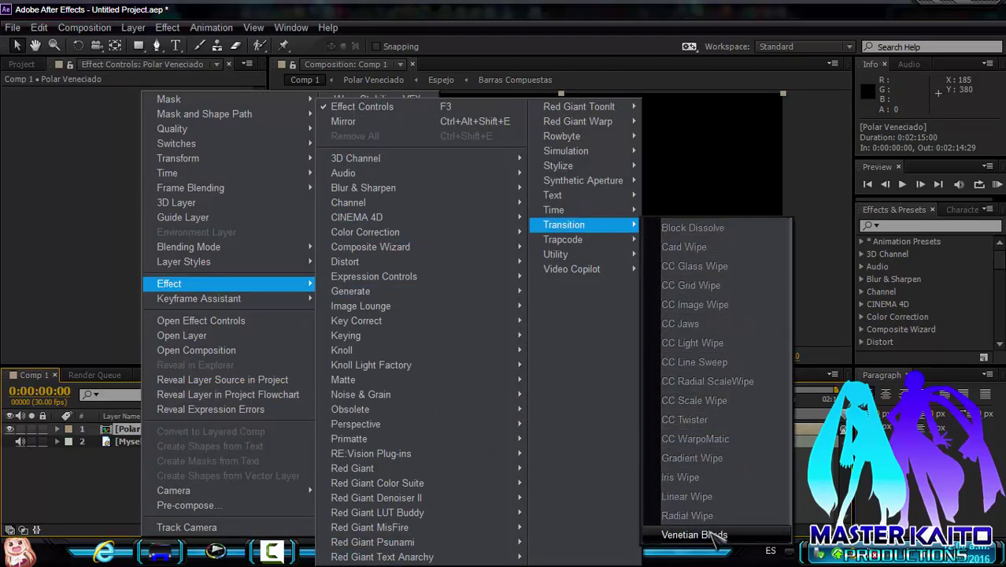
{"action": "left_click", "coordinate": [719, 537]}
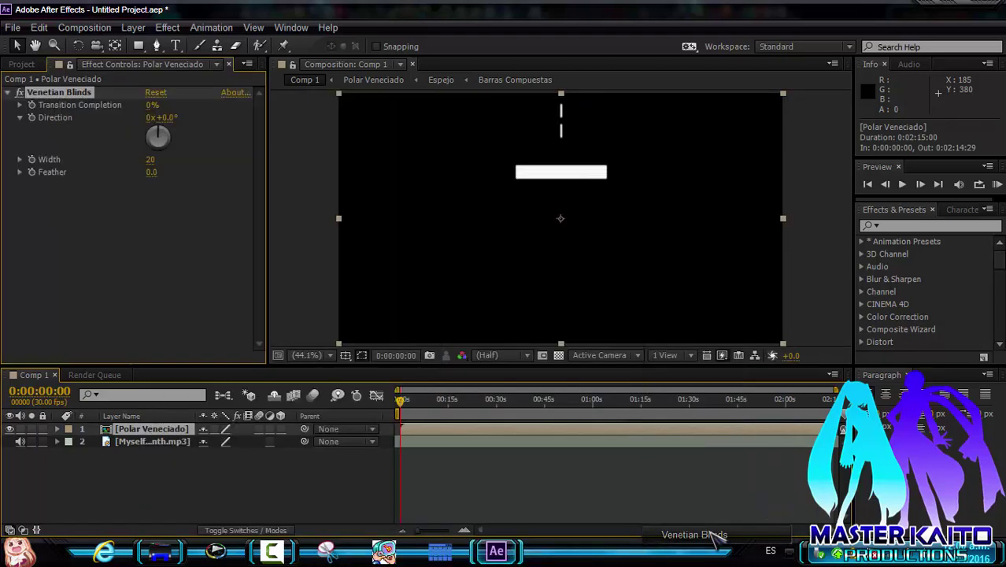
{"action": "left_click", "coordinate": [150, 105]}
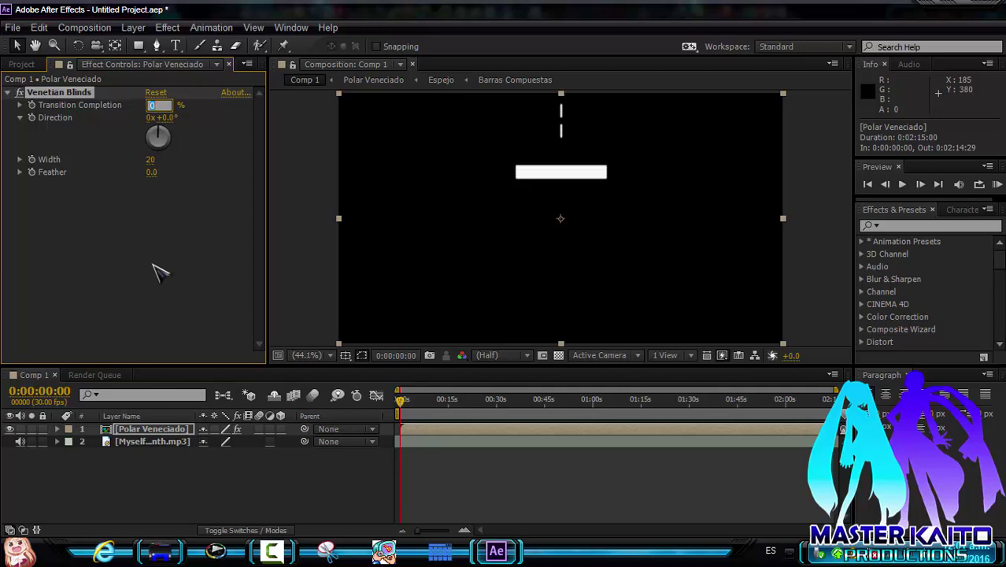
{"action": "left_click", "coordinate": [158, 272]}
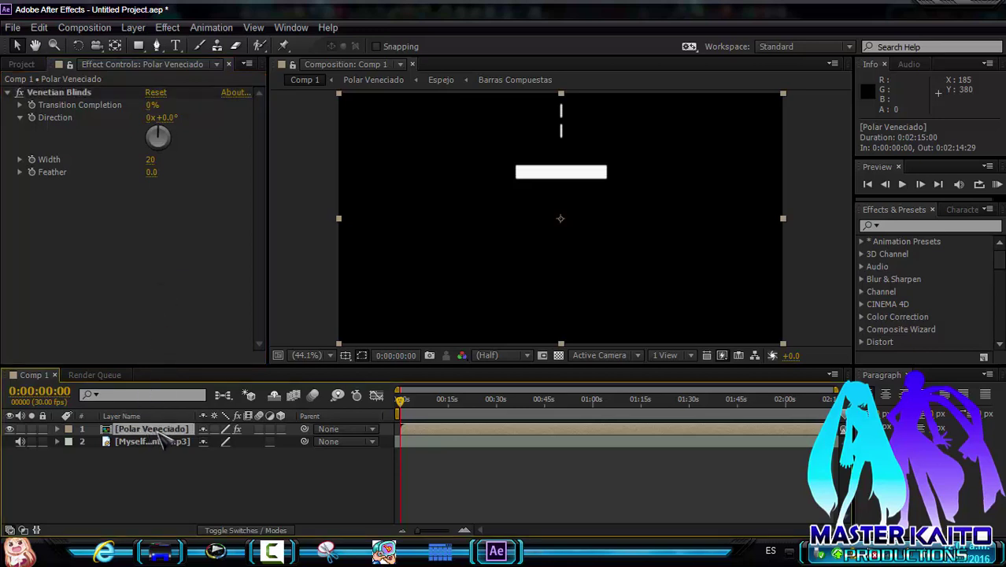
Step: Rename the layer 'Polar Veneciado1', duplicate it, and hide the Polar Veneciado2 copy
{"action": "key", "text": "Return"}
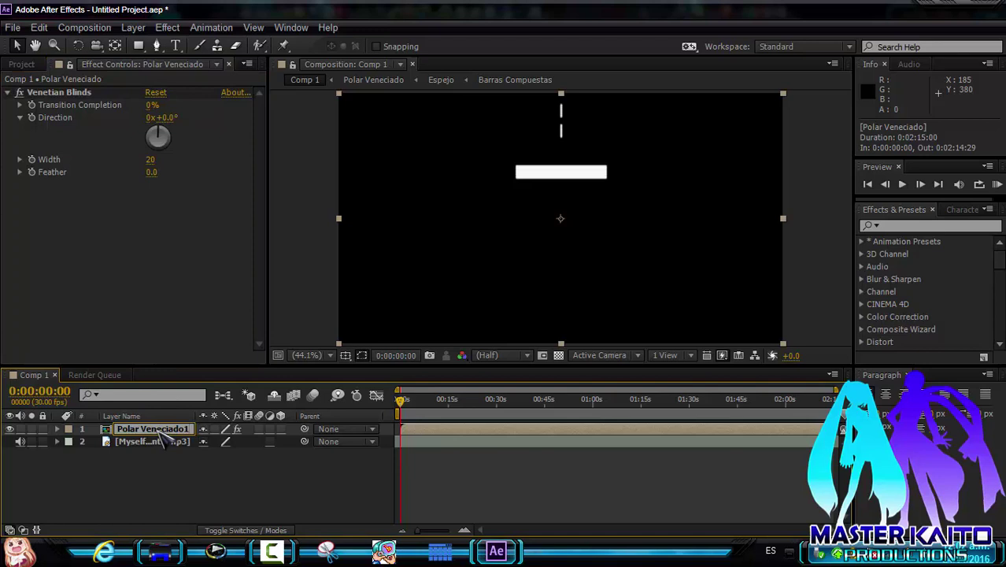
{"action": "key", "text": "Return"}
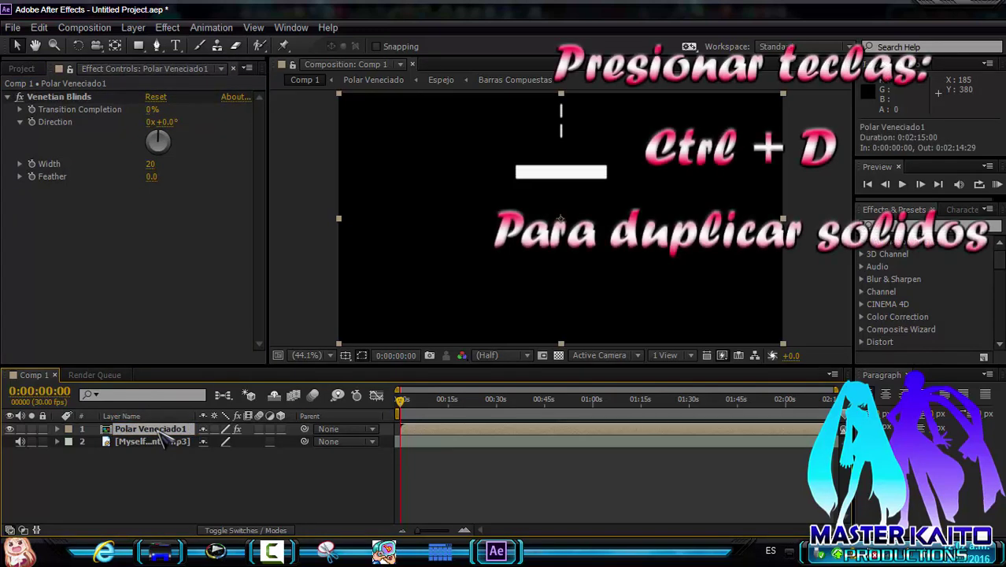
{"action": "key", "text": "ctrl+d"}
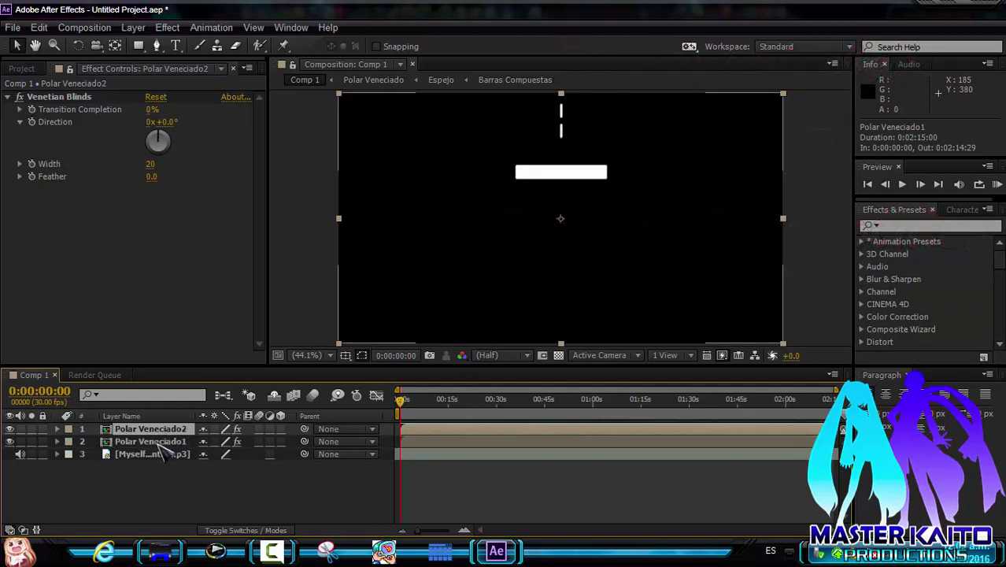
{"action": "left_click", "coordinate": [162, 443]}
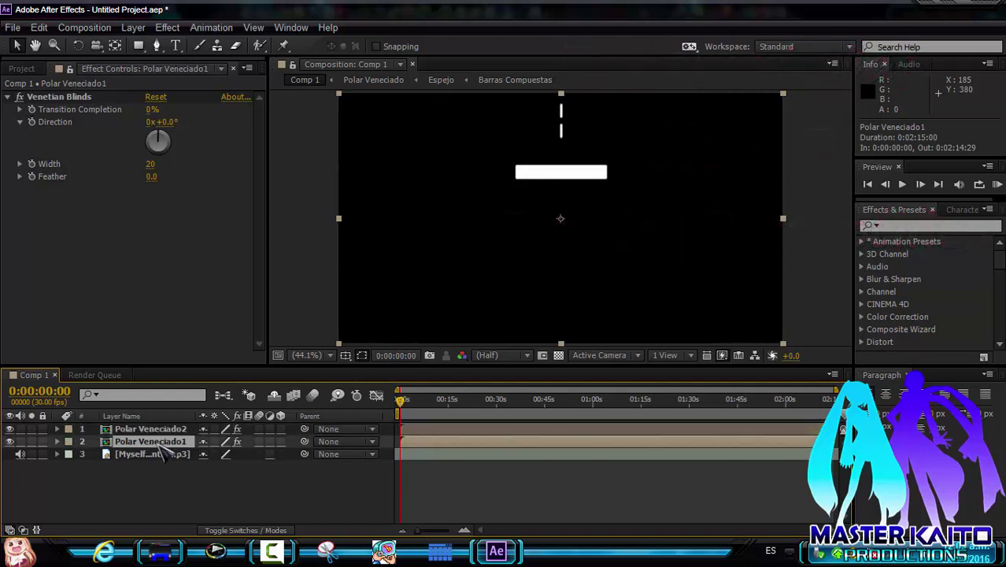
{"action": "left_click", "coordinate": [10, 429]}
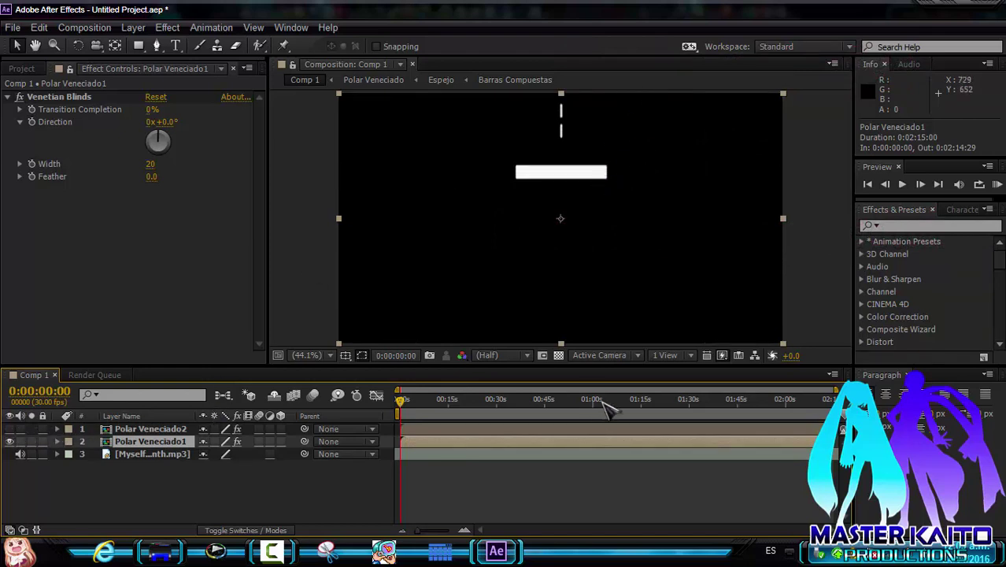
Step: At about 1:10, set Polar Veneciado1's blinds to 50% completion, 90° direction and width 119
{"action": "left_click_drag", "start_coordinate": [606, 402], "coordinate": [629, 402]}
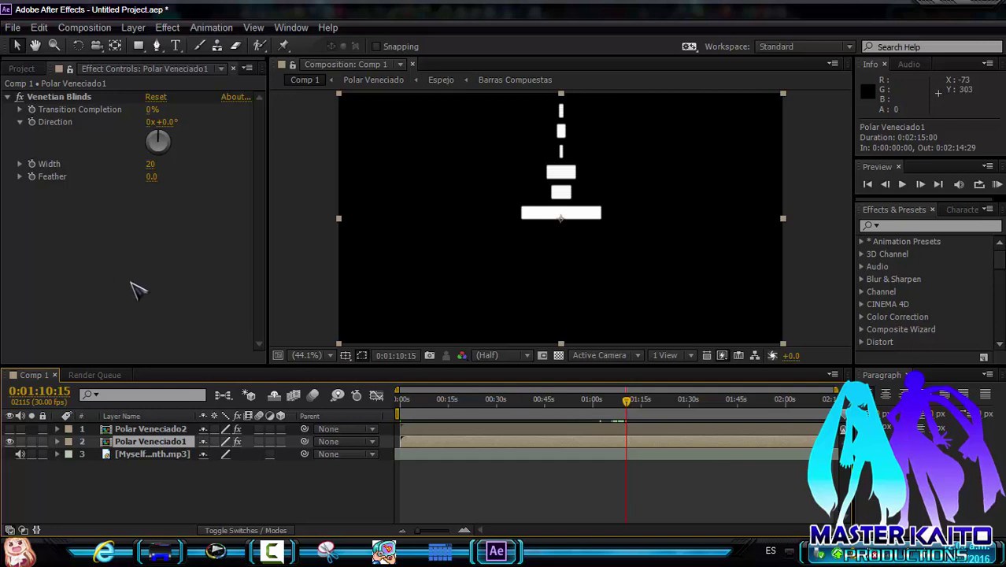
{"action": "left_click", "coordinate": [152, 110]}
{"action": "type", "text": "50"}
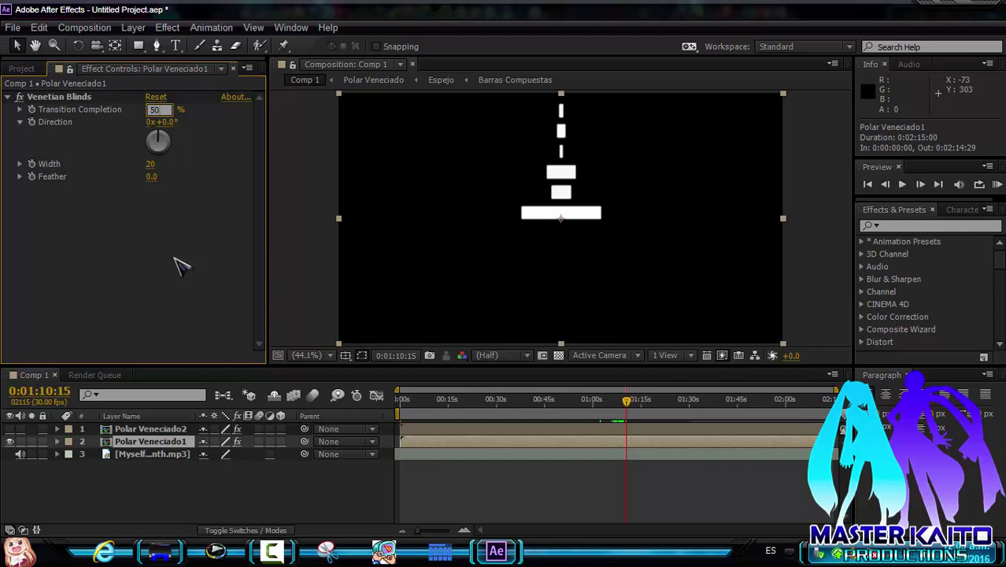
{"action": "key", "text": "Return"}
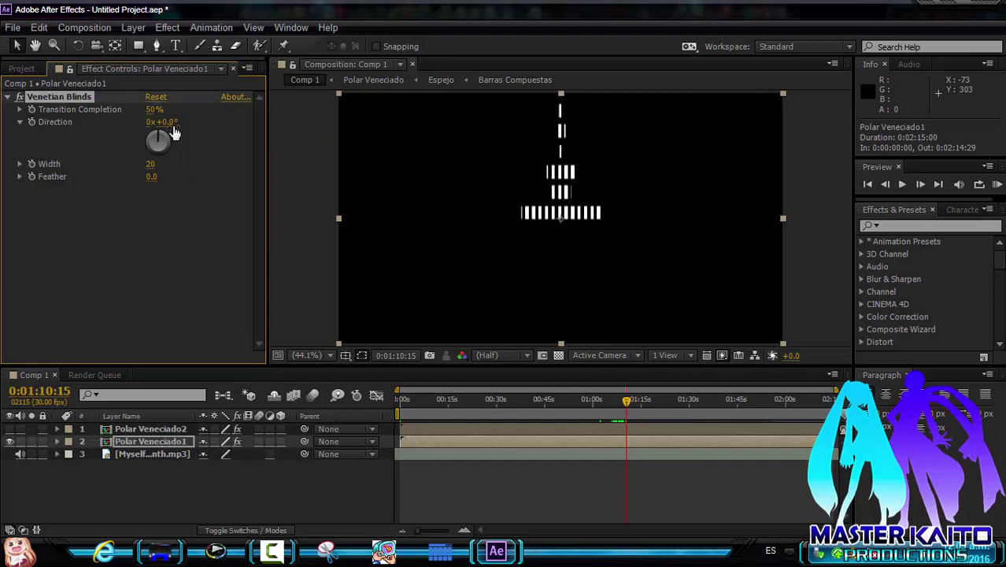
{"action": "left_click", "coordinate": [168, 123]}
{"action": "type", "text": "90"}
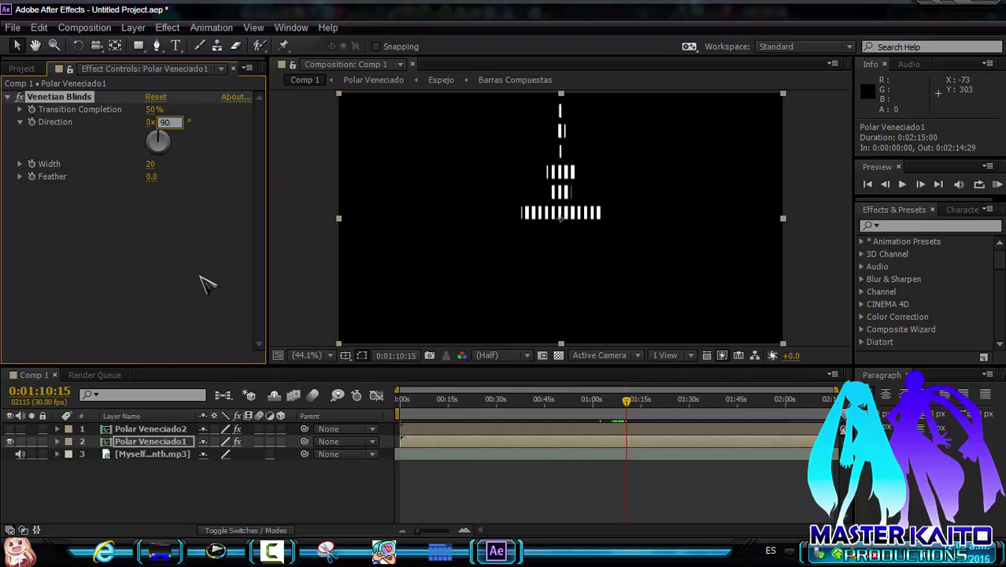
{"action": "key", "text": "Return"}
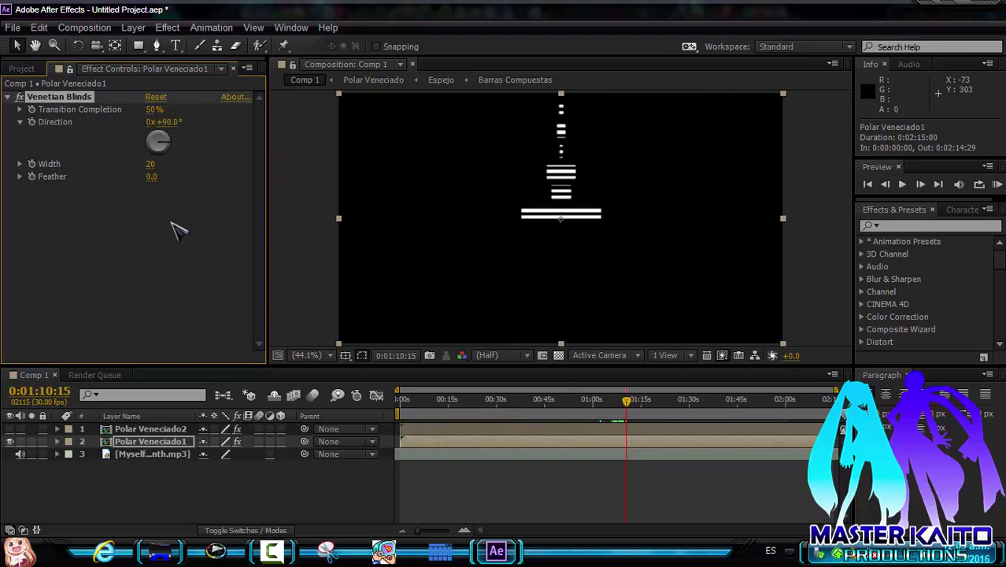
{"action": "left_click", "coordinate": [156, 165]}
{"action": "type", "text": "119"}
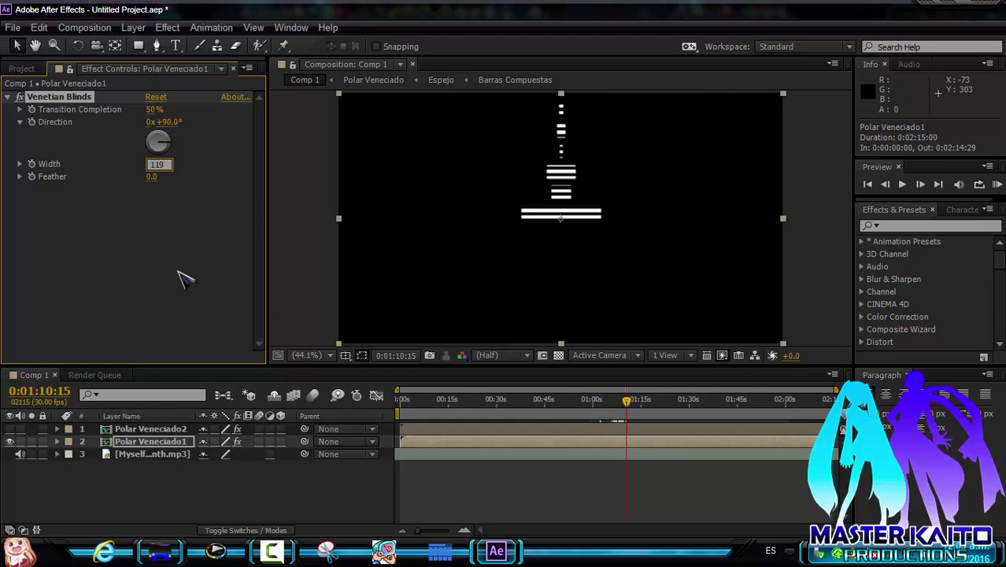
{"action": "key", "text": "Return"}
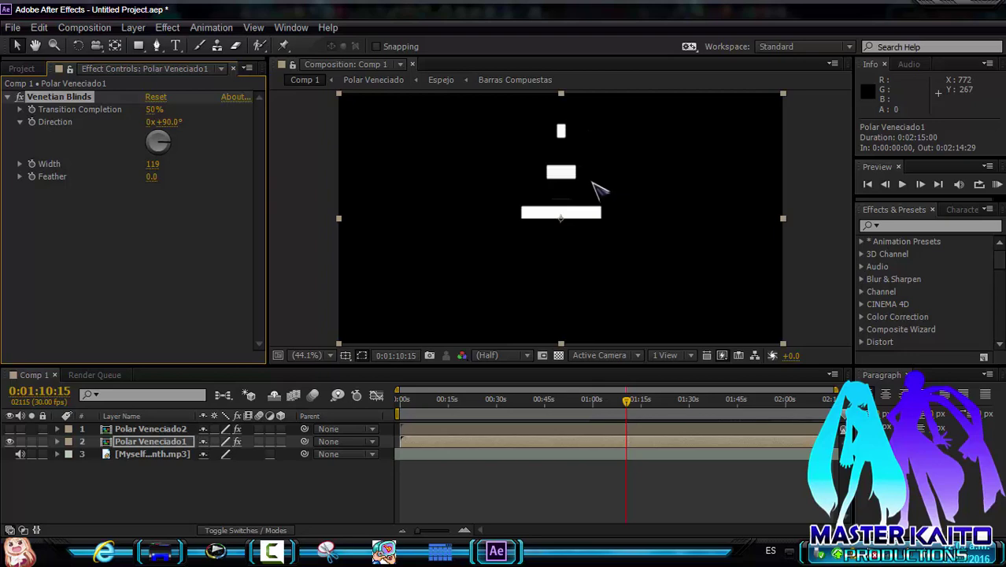
Step: Add Distort > Polar Coordinates to Polar Veneciado1, using Rect to Polar with 100% interpolation
{"action": "right_click", "coordinate": [139, 454]}
{"action": "mouse_move", "coordinate": [250, 290]}
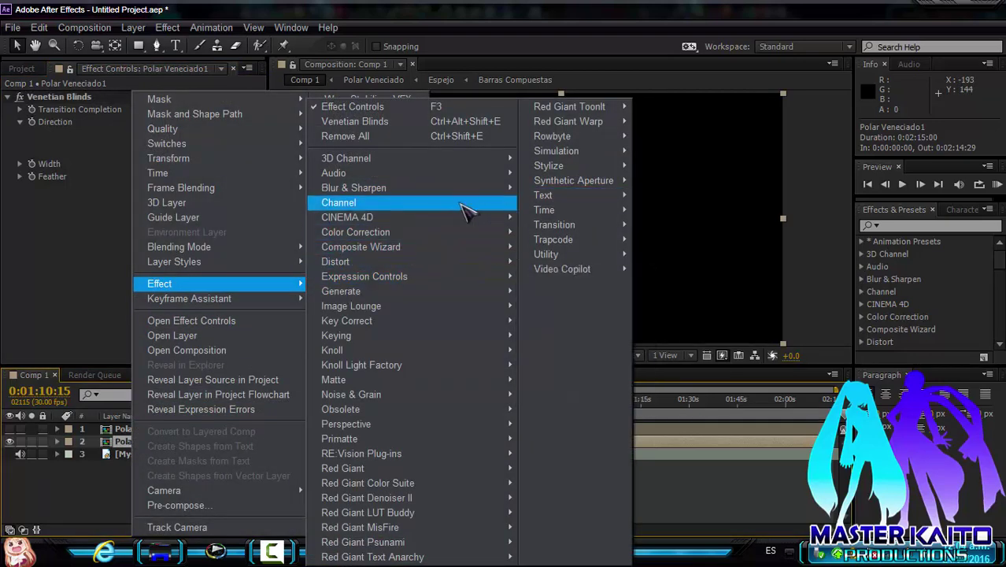
{"action": "mouse_move", "coordinate": [418, 263]}
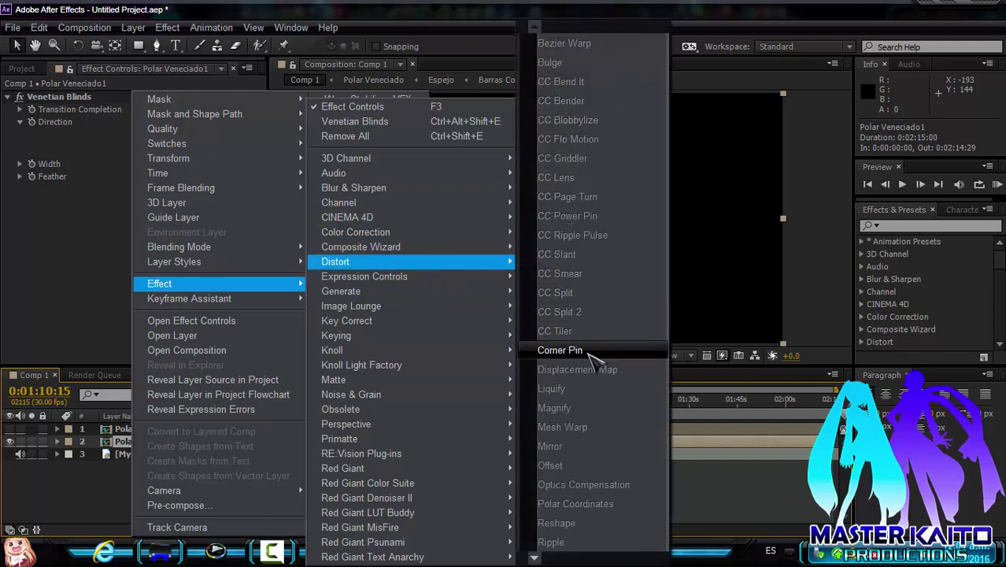
{"action": "left_click", "coordinate": [575, 504]}
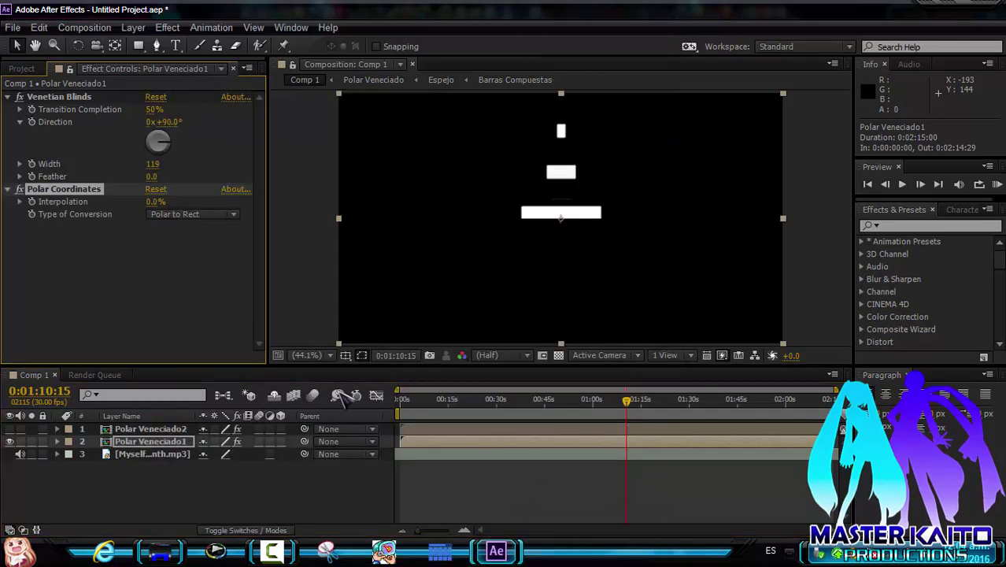
{"action": "left_click", "coordinate": [176, 216]}
{"action": "left_click", "coordinate": [183, 234]}
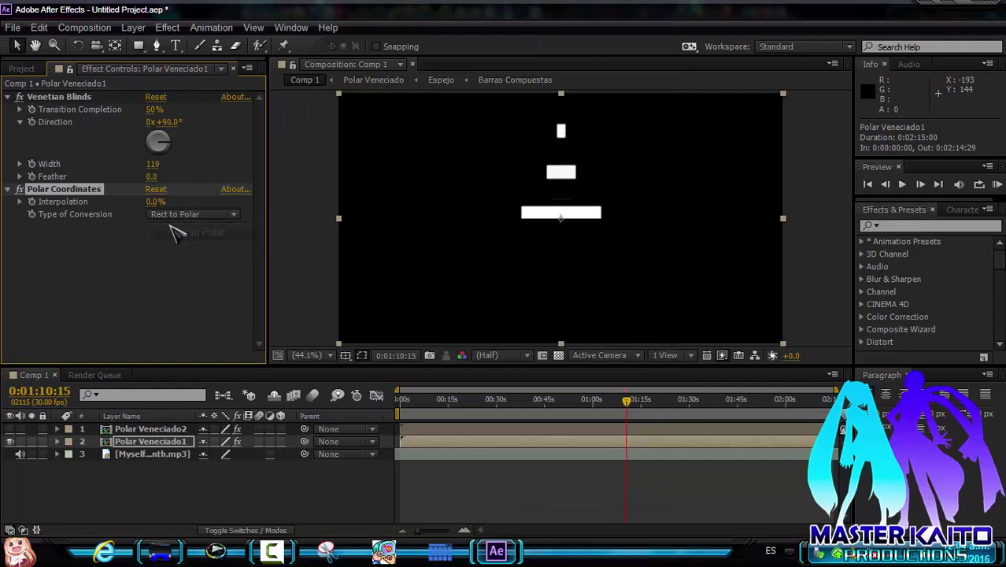
{"action": "left_click_drag", "start_coordinate": [158, 202], "coordinate": [287, 207]}
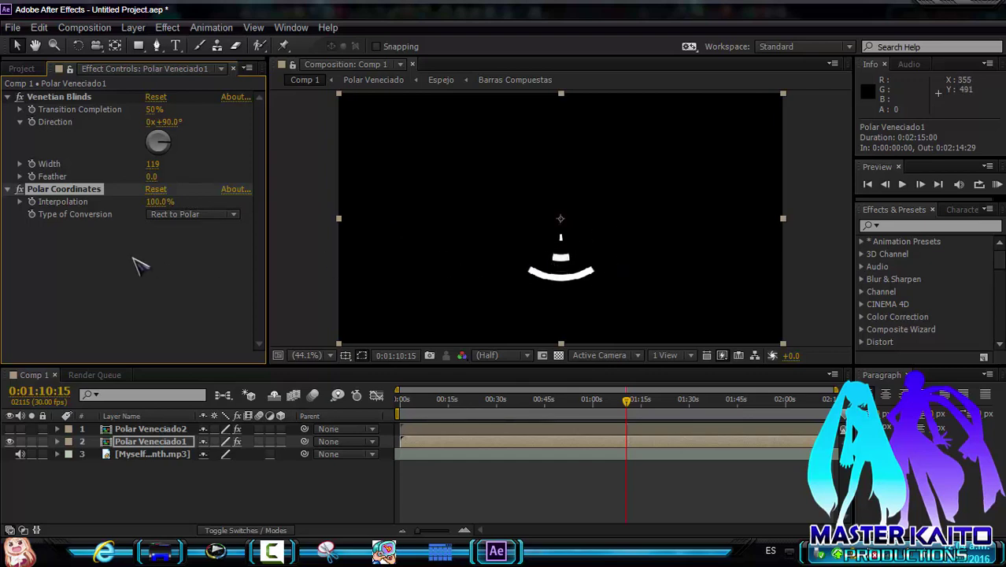
Step: Select Polar Veneciado2, make it visible, and hide Polar Veneciado1
{"action": "left_click", "coordinate": [146, 429]}
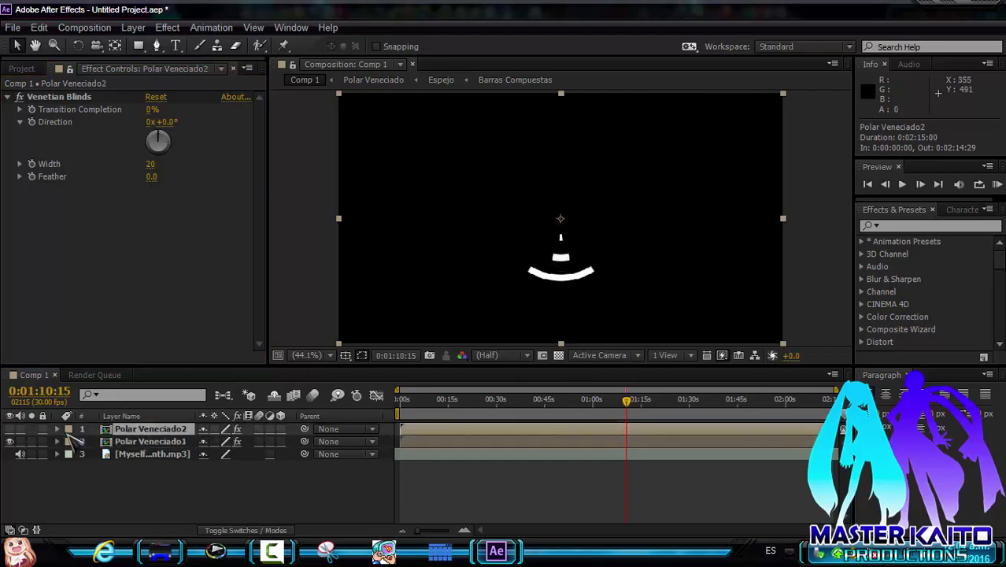
{"action": "left_click", "coordinate": [9, 441]}
{"action": "left_click", "coordinate": [9, 429]}
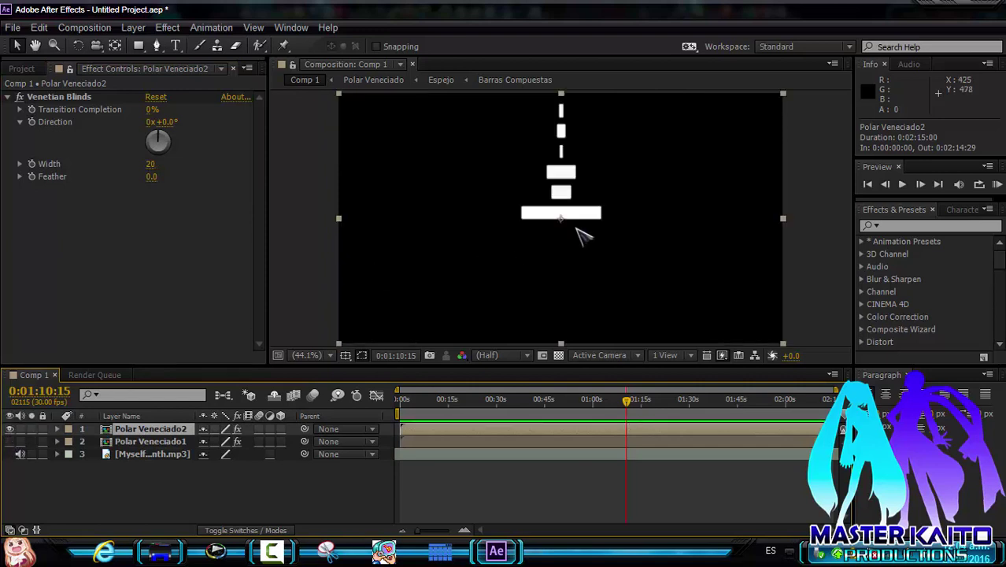
Step: Set Polar Veneciado2's Venetian Blinds to 50% completion, 270° direction and width 120
{"action": "left_click", "coordinate": [153, 110]}
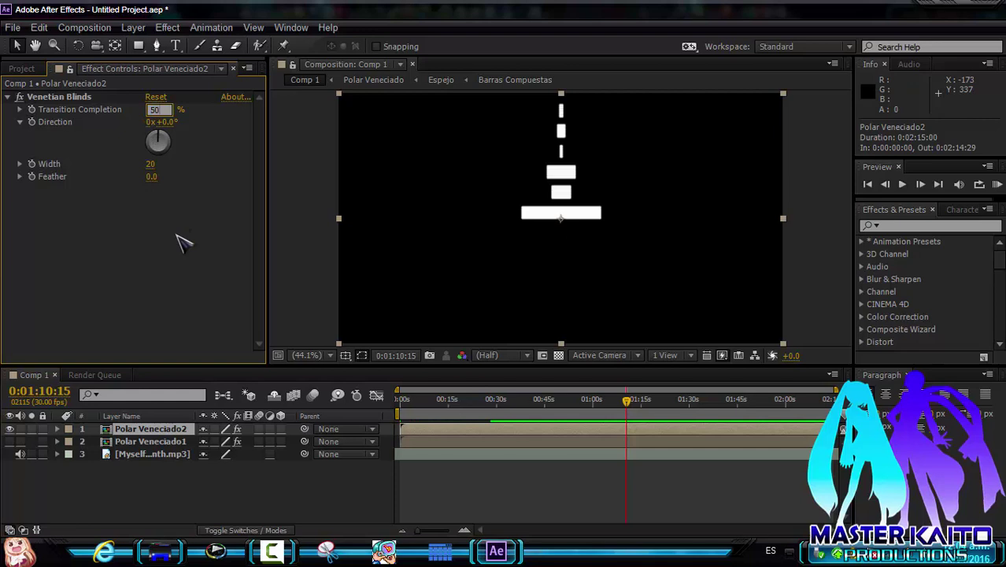
{"action": "key", "text": "Return"}
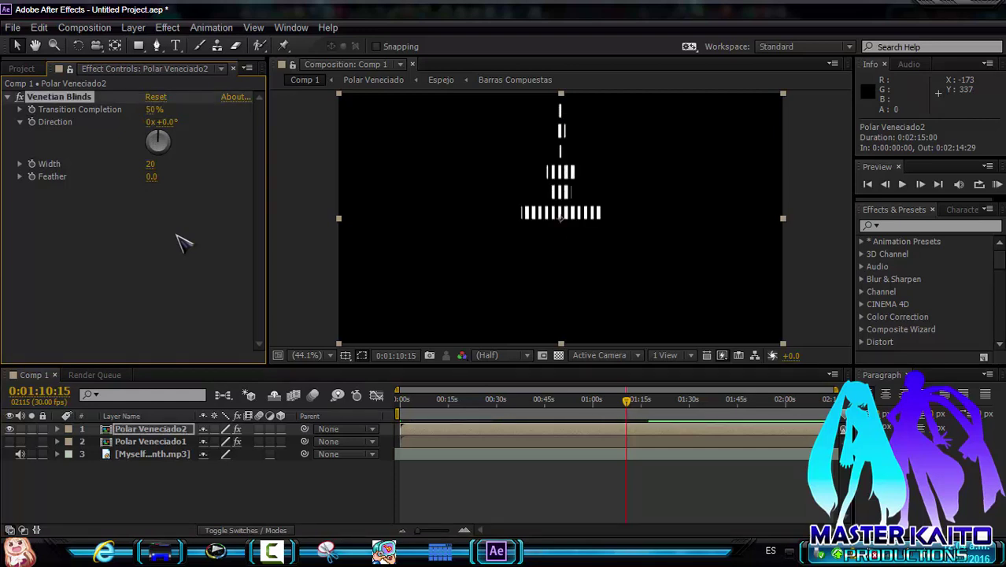
{"action": "left_click", "coordinate": [167, 122]}
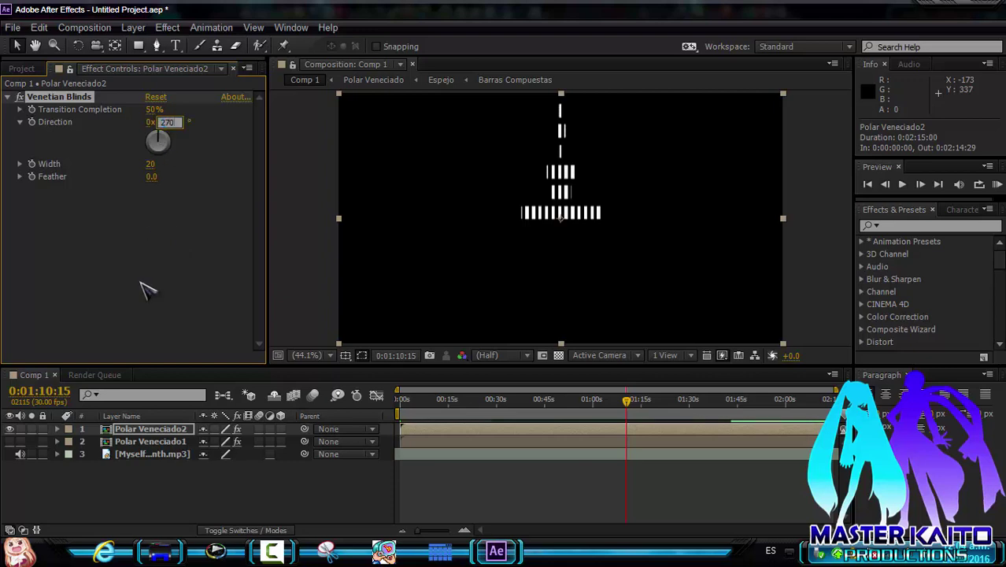
{"action": "key", "text": "Return"}
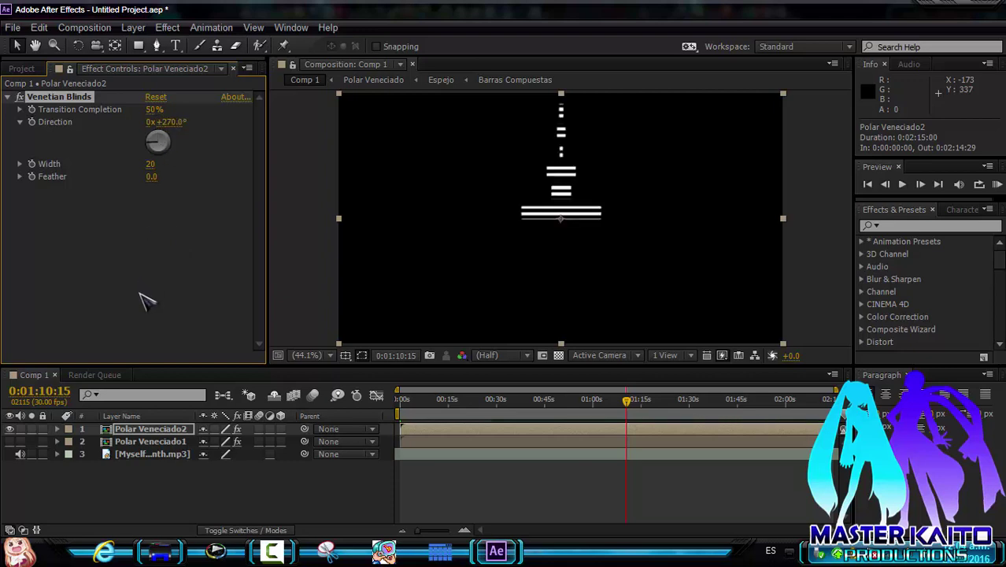
{"action": "left_click", "coordinate": [150, 165]}
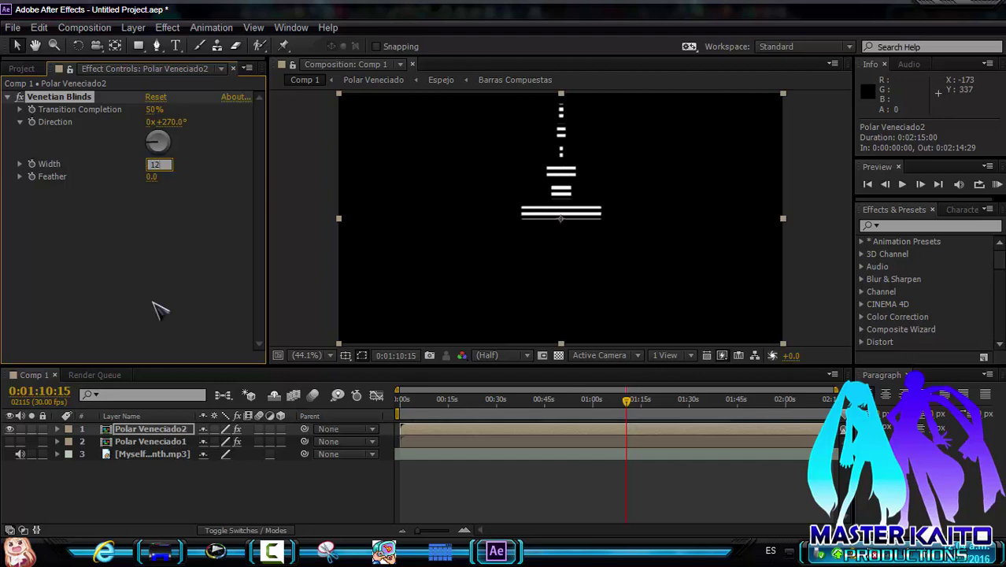
{"action": "key", "text": "Return"}
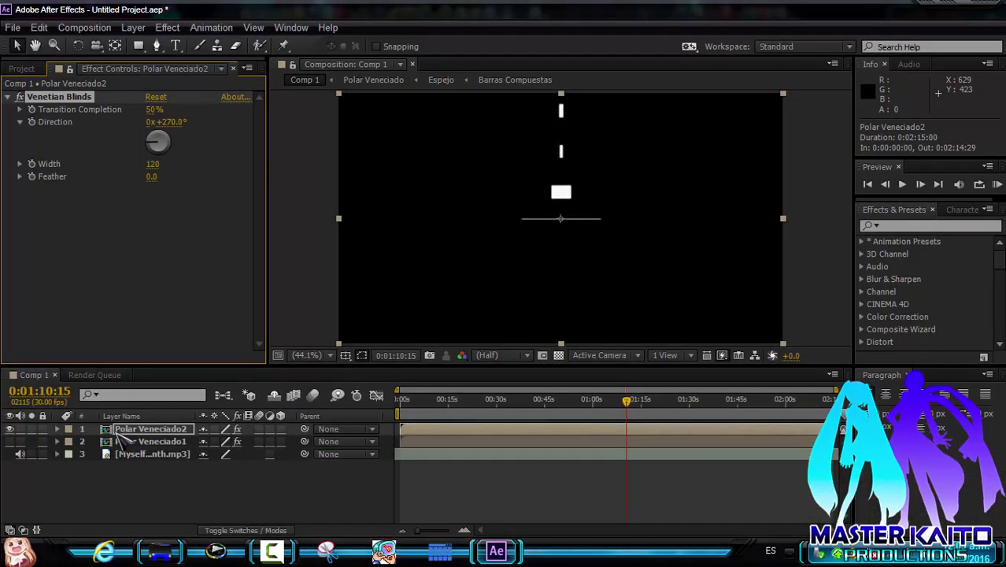
Step: Add a Transition > Linear Wipe to Polar Veneciado2 with 55% completion and a 0° wipe angle
{"action": "right_click", "coordinate": [126, 430]}
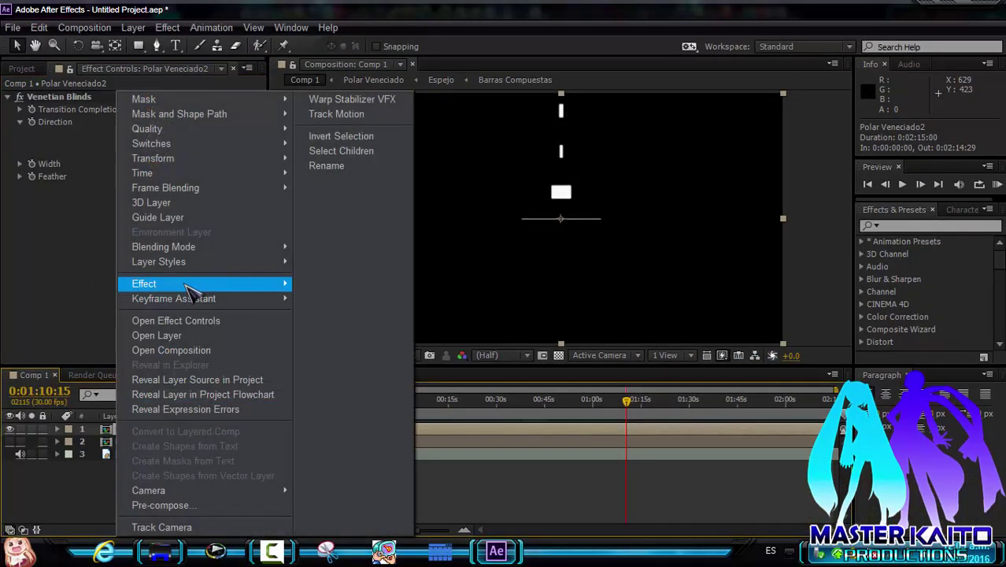
{"action": "mouse_move", "coordinate": [197, 288]}
{"action": "mouse_move", "coordinate": [551, 225]}
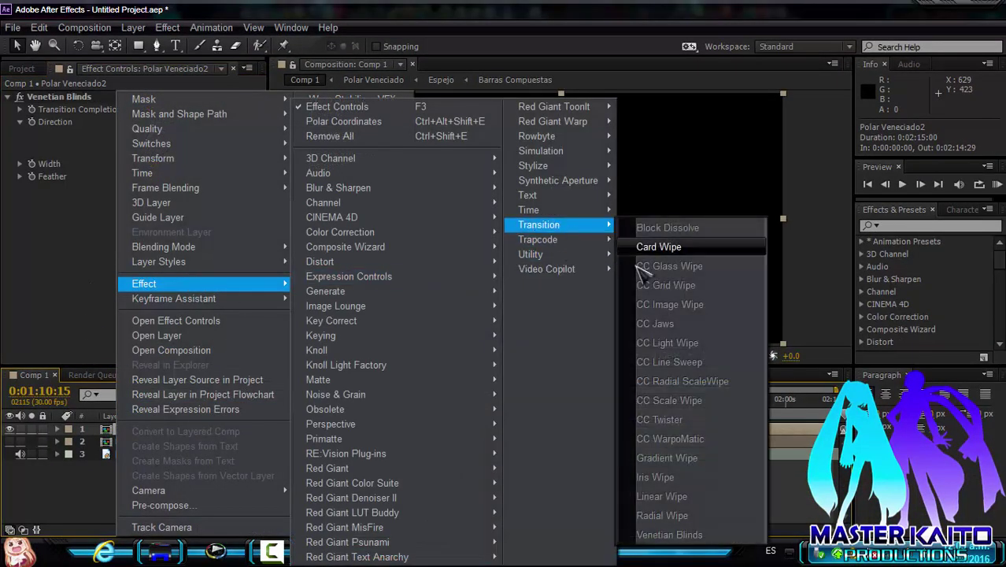
{"action": "left_click", "coordinate": [661, 497]}
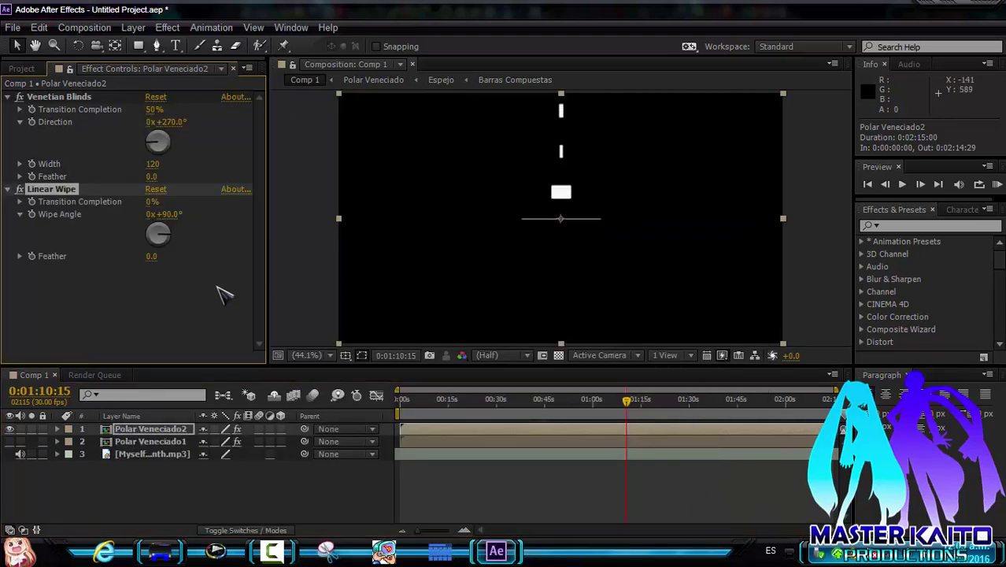
{"action": "left_click", "coordinate": [153, 203]}
{"action": "type", "text": "55"}
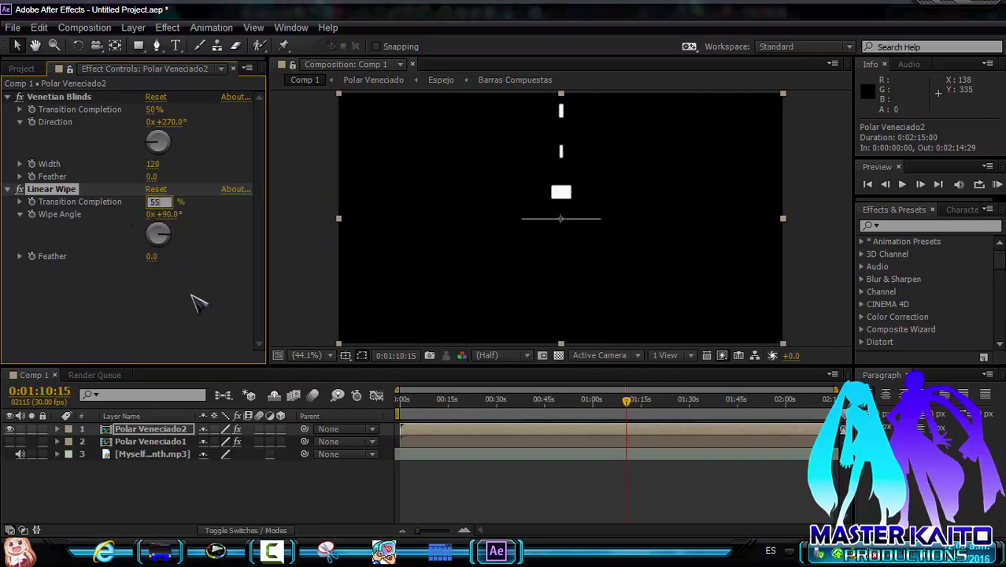
{"action": "key", "text": "Return"}
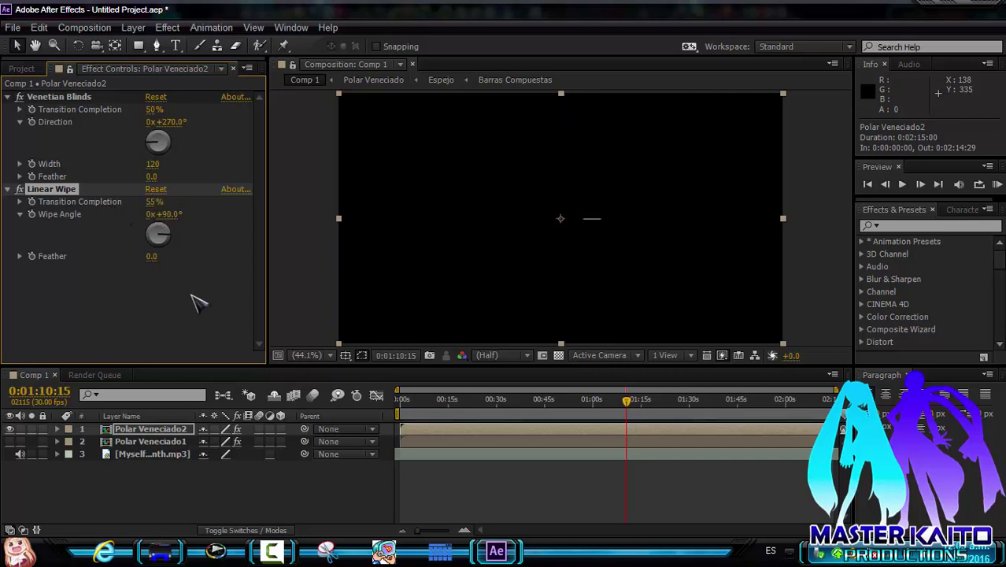
{"action": "left_click", "coordinate": [166, 215]}
{"action": "type", "text": "0"}
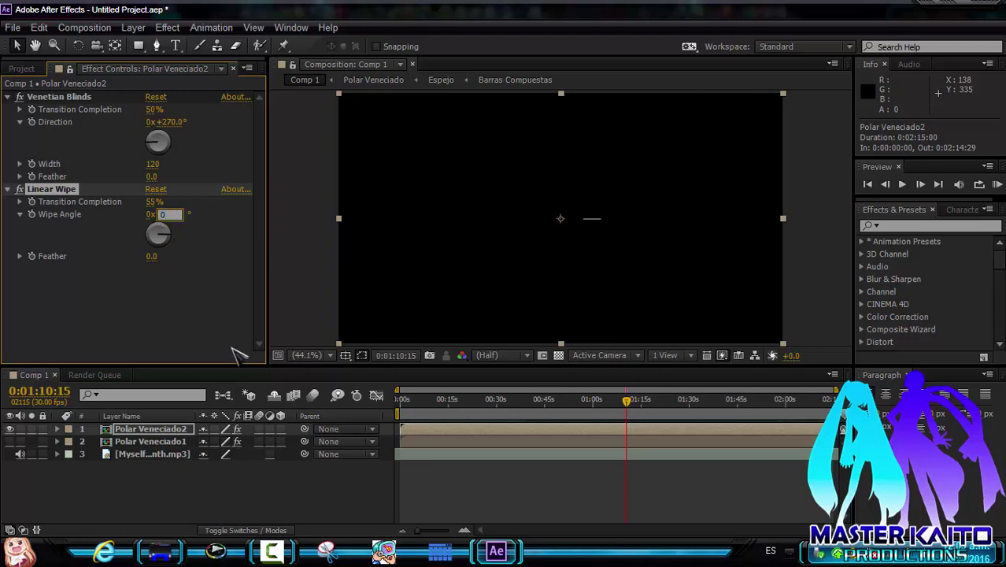
{"action": "key", "text": "Return"}
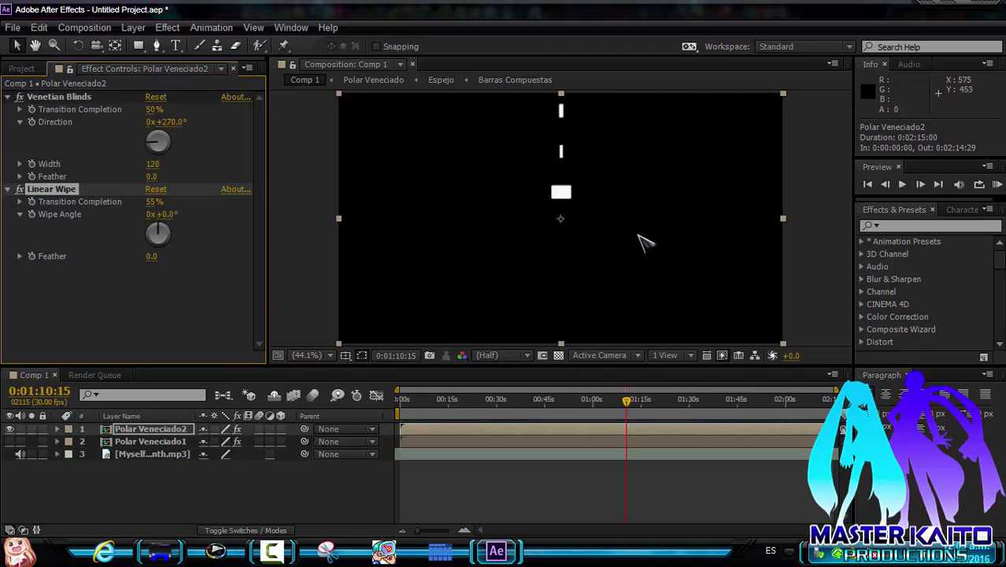
{"action": "left_click", "coordinate": [307, 355]}
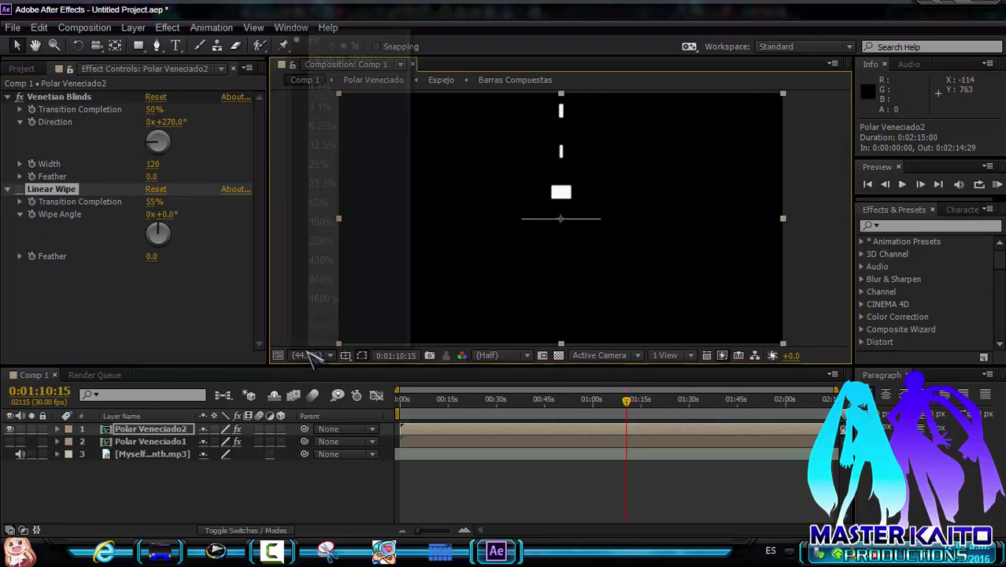
{"action": "left_click", "coordinate": [319, 221]}
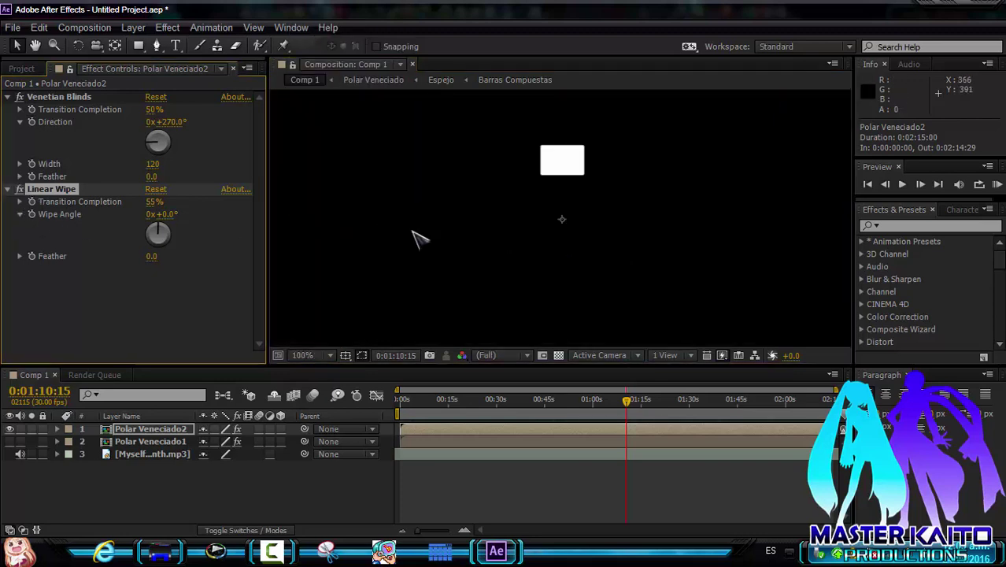
{"action": "left_click", "coordinate": [330, 357]}
{"action": "left_click", "coordinate": [297, 221]}
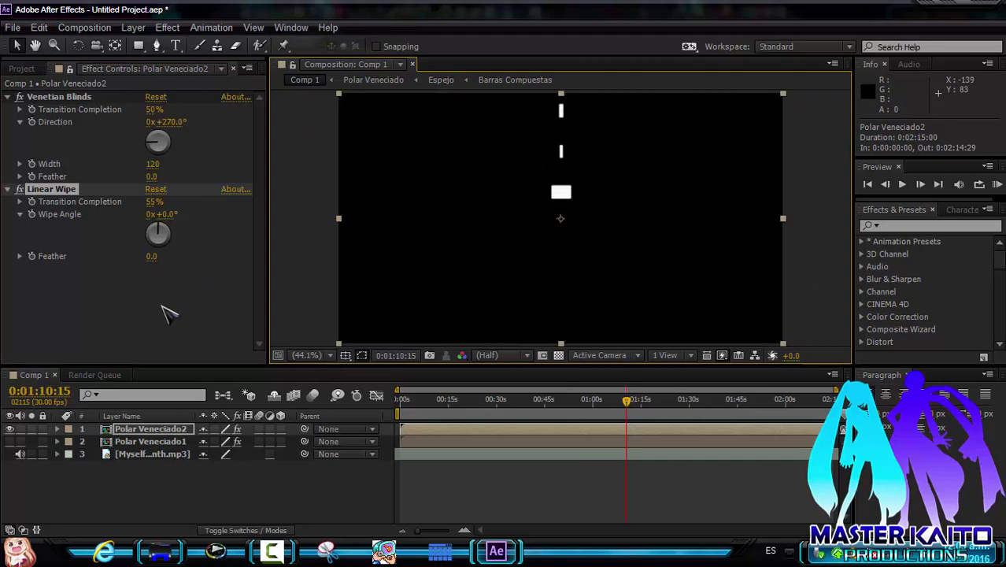
Step: Add Distort > Polar Coordinates to Polar Veneciado2, using Rect to Polar with 100% interpolation
{"action": "right_click", "coordinate": [126, 430]}
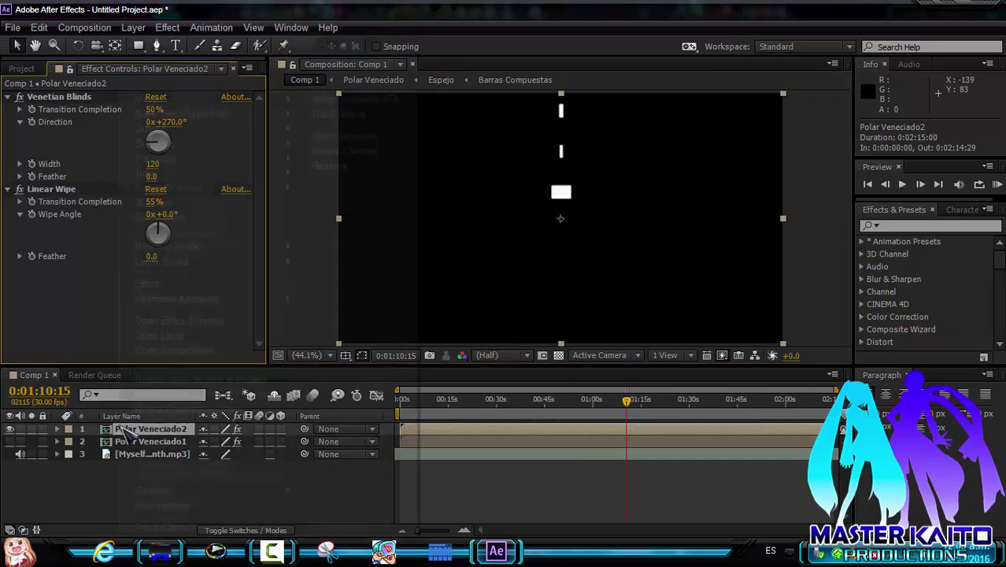
{"action": "mouse_move", "coordinate": [209, 285]}
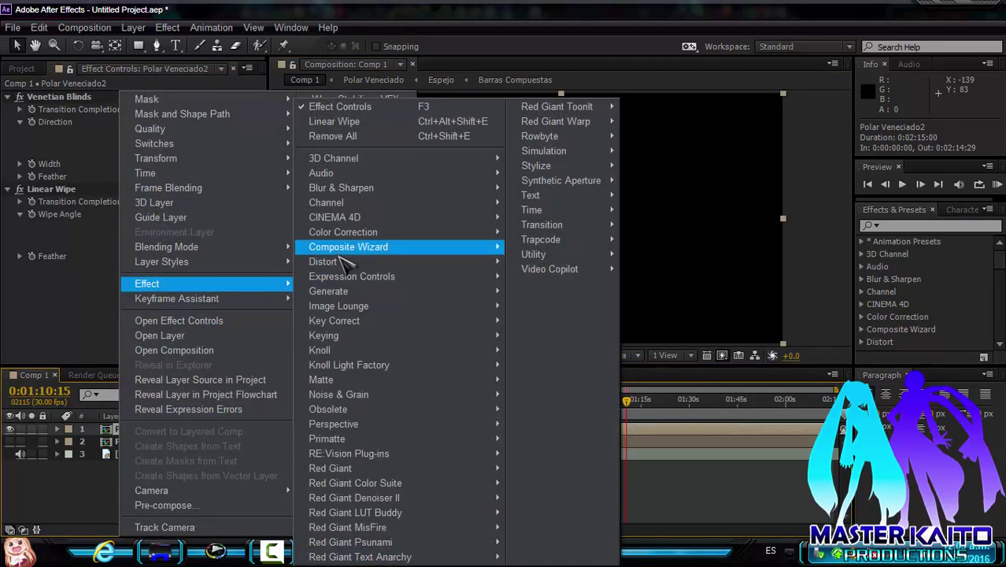
{"action": "mouse_move", "coordinate": [339, 263]}
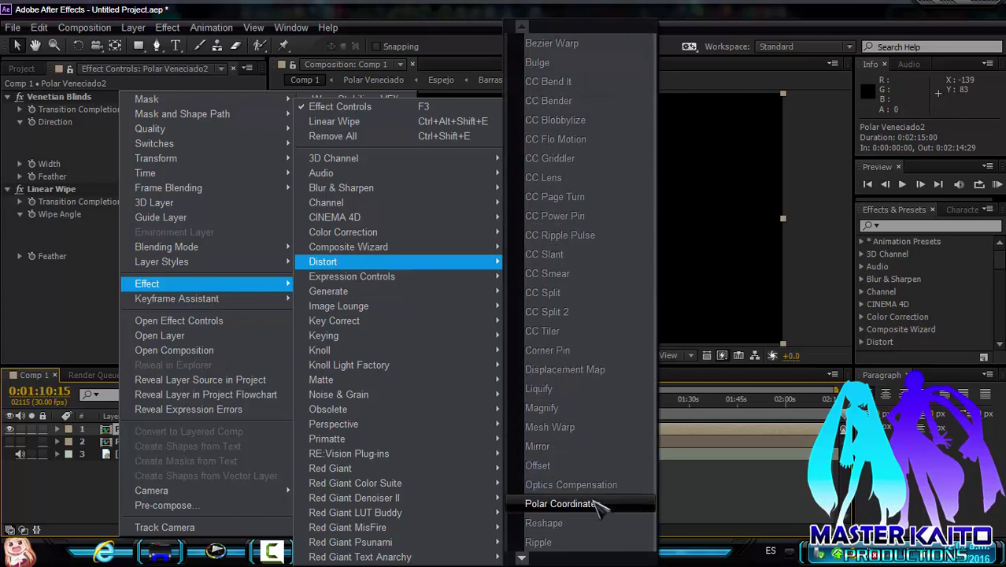
{"action": "left_click", "coordinate": [561, 504]}
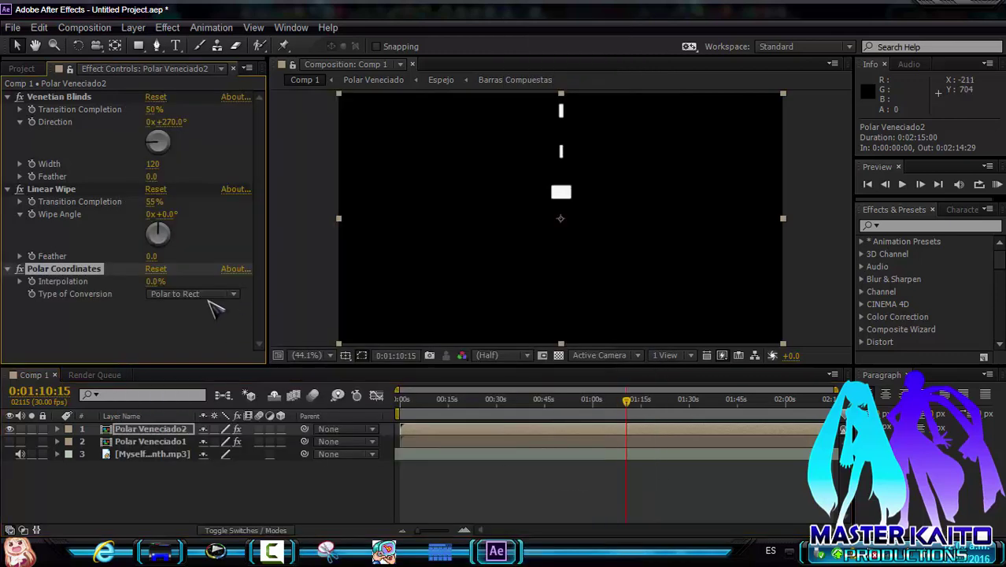
{"action": "left_click", "coordinate": [207, 294]}
{"action": "left_click", "coordinate": [198, 312]}
{"action": "left_click_drag", "start_coordinate": [156, 285], "coordinate": [206, 281]}
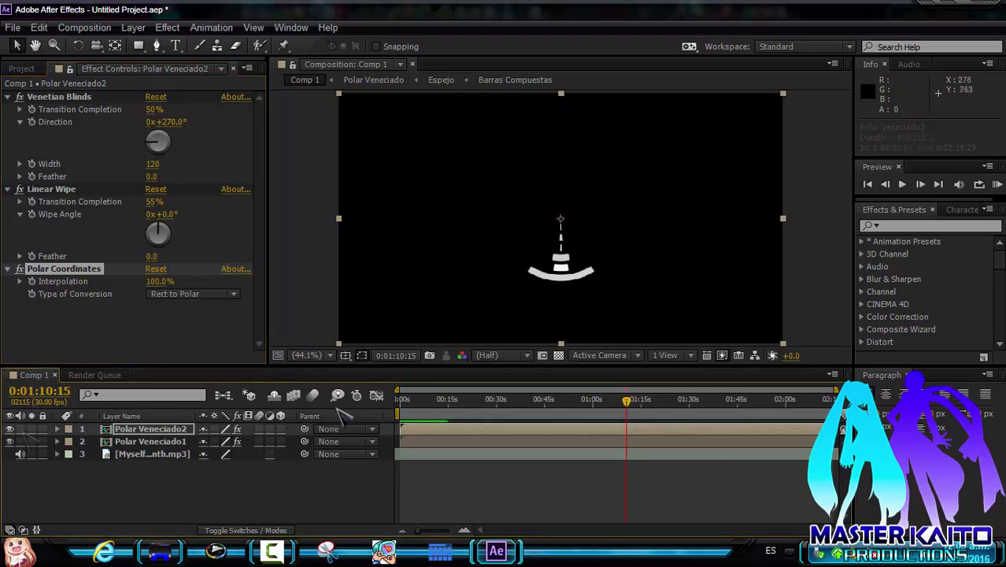
Step: Add two null objects, Null 1 and Null 2, to Comp 1
{"action": "right_click", "coordinate": [161, 494]}
{"action": "mouse_move", "coordinate": [283, 303]}
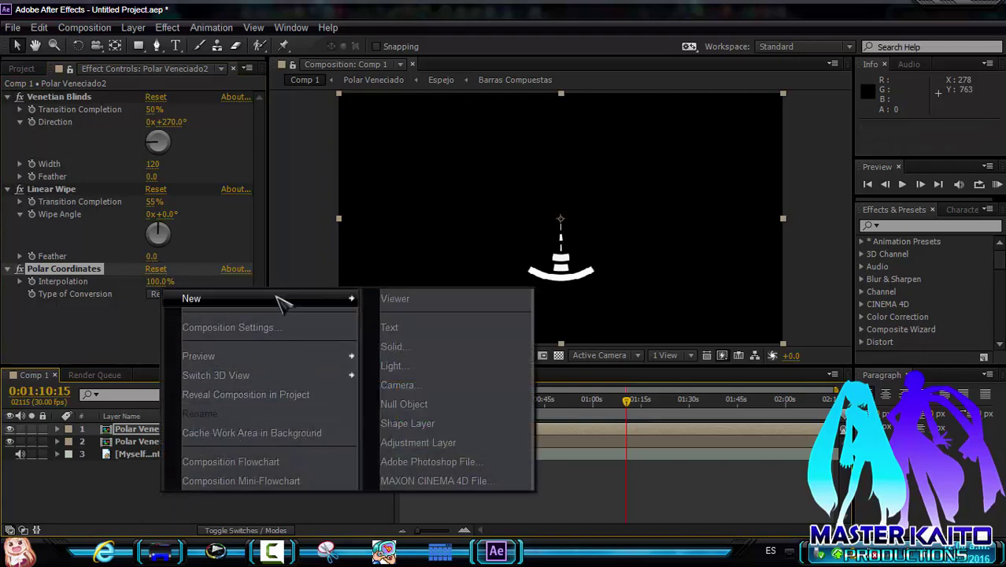
{"action": "left_click", "coordinate": [405, 404]}
{"action": "right_click", "coordinate": [216, 504]}
{"action": "mouse_move", "coordinate": [331, 312]}
{"action": "left_click", "coordinate": [494, 418]}
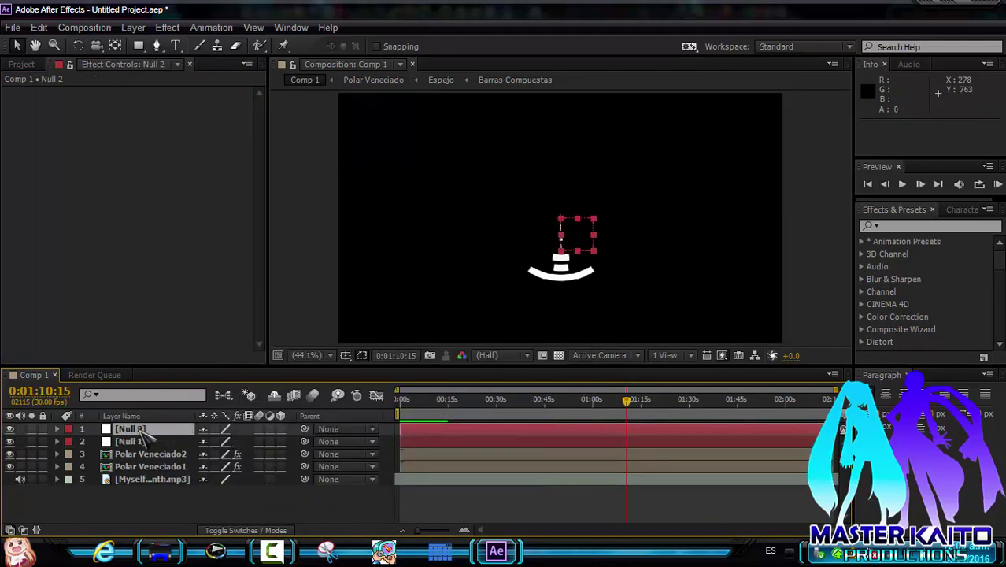
Step: Place Null 2 under Polar Veneciado1 and Null 1 under Polar Veneciado2, then select Polar Veneciado1 with Null 2
{"action": "left_click_drag", "start_coordinate": [143, 439], "coordinate": [148, 470]}
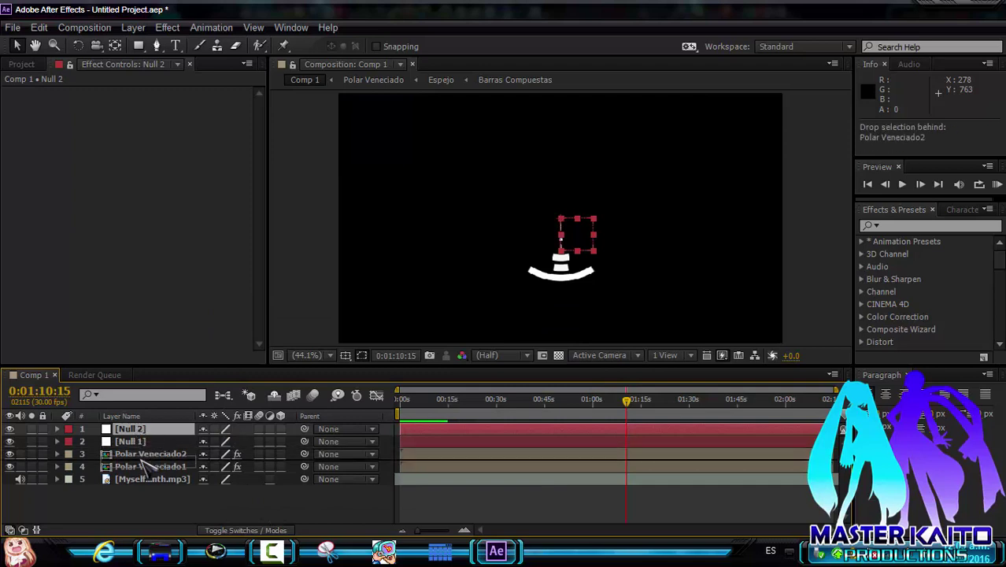
{"action": "left_click_drag", "start_coordinate": [144, 471], "coordinate": [144, 471]}
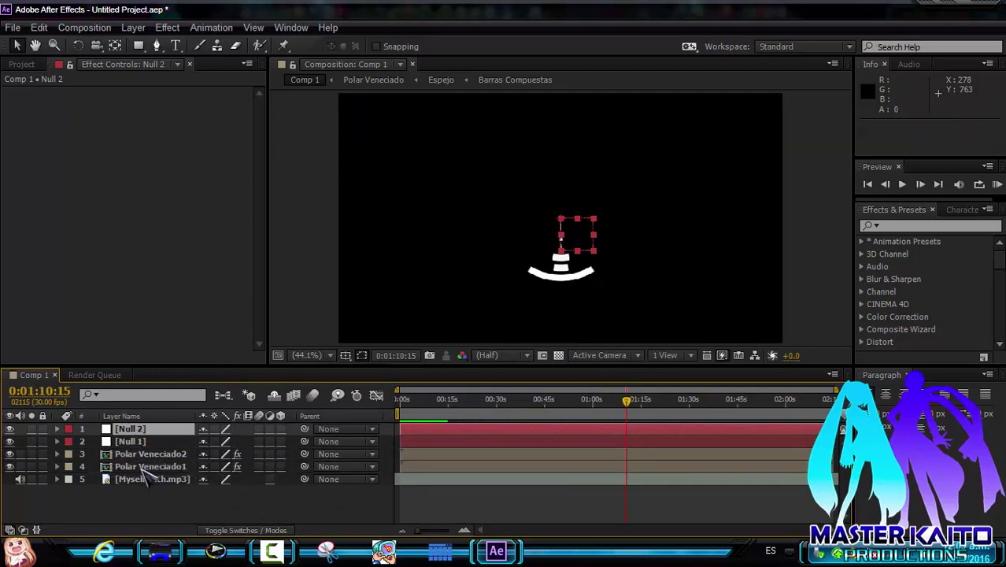
{"action": "left_click", "coordinate": [131, 429]}
{"action": "key", "text": "ctrl+["}
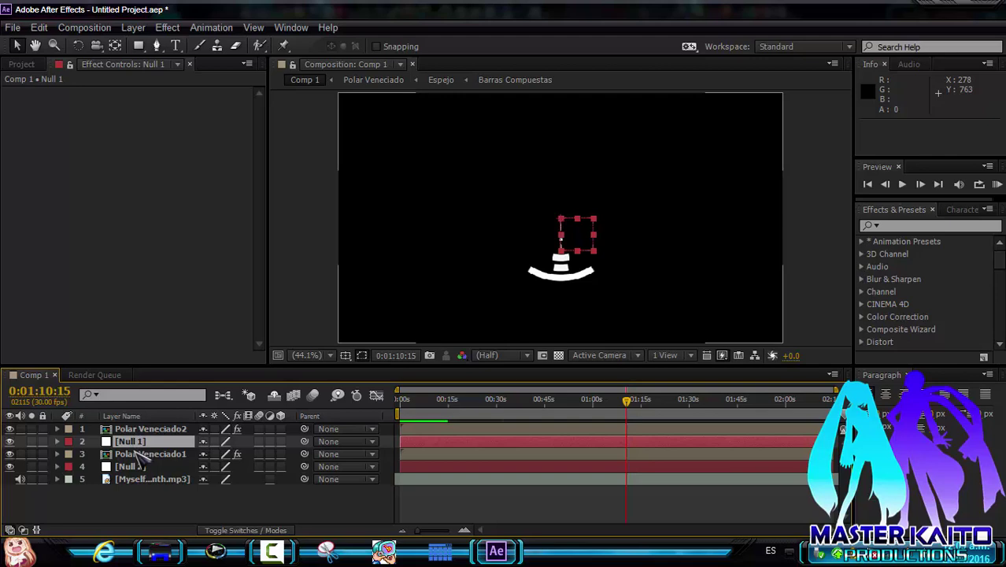
{"action": "left_click", "coordinate": [136, 455]}
{"action": "left_click", "coordinate": [135, 467], "text": "ctrl"}
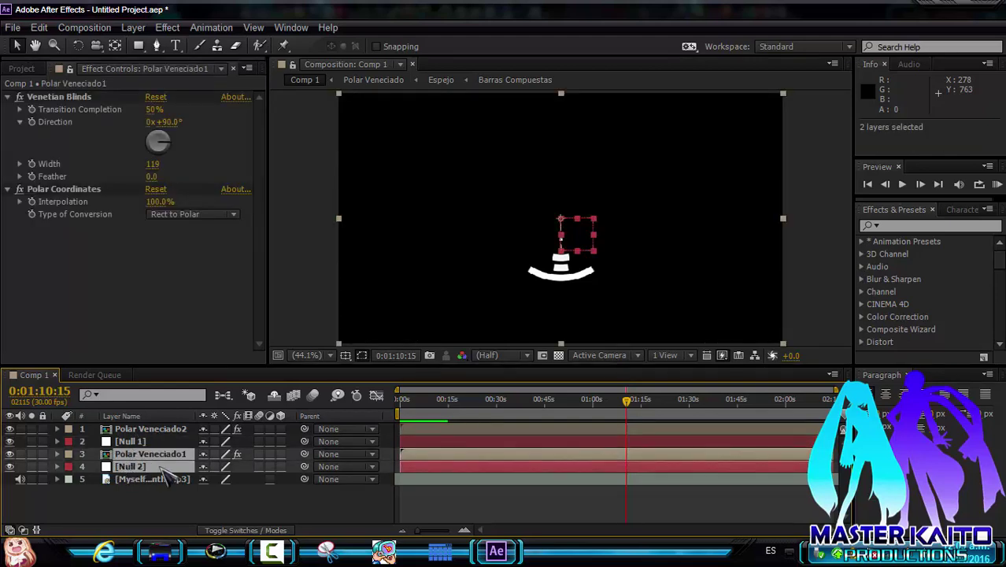
Step: Pre-compose Polar Veneciado1 and Null 2 into a pre-comp named 'Circular 1'
{"action": "right_click", "coordinate": [131, 471]}
{"action": "left_click", "coordinate": [160, 437]}
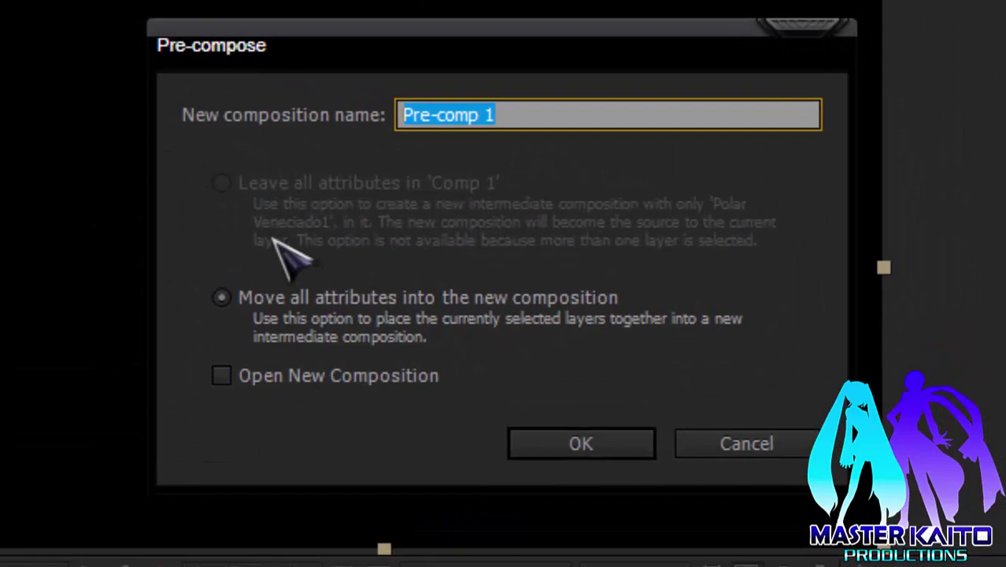
{"action": "type", "text": "Circular "}
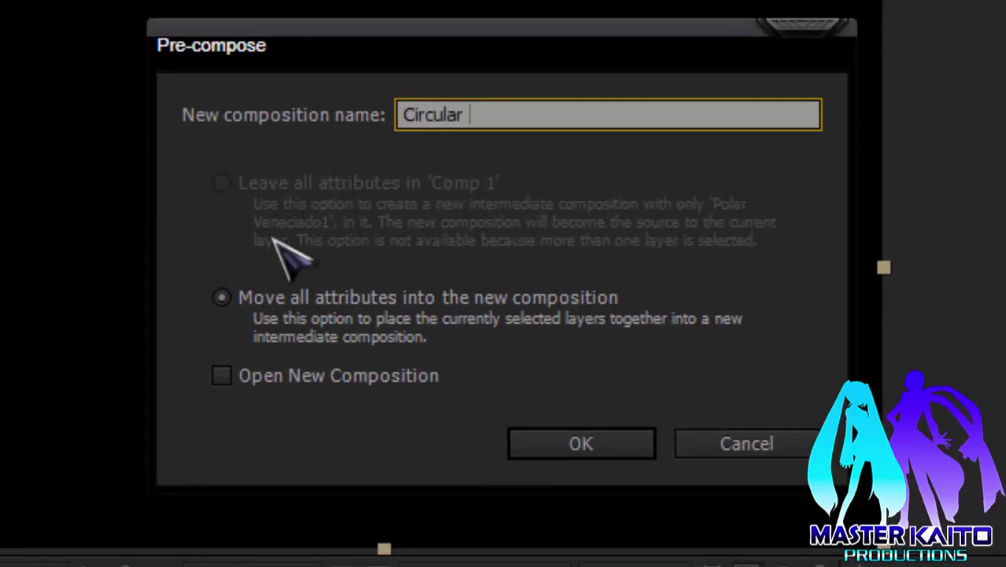
{"action": "type", "text": "1"}
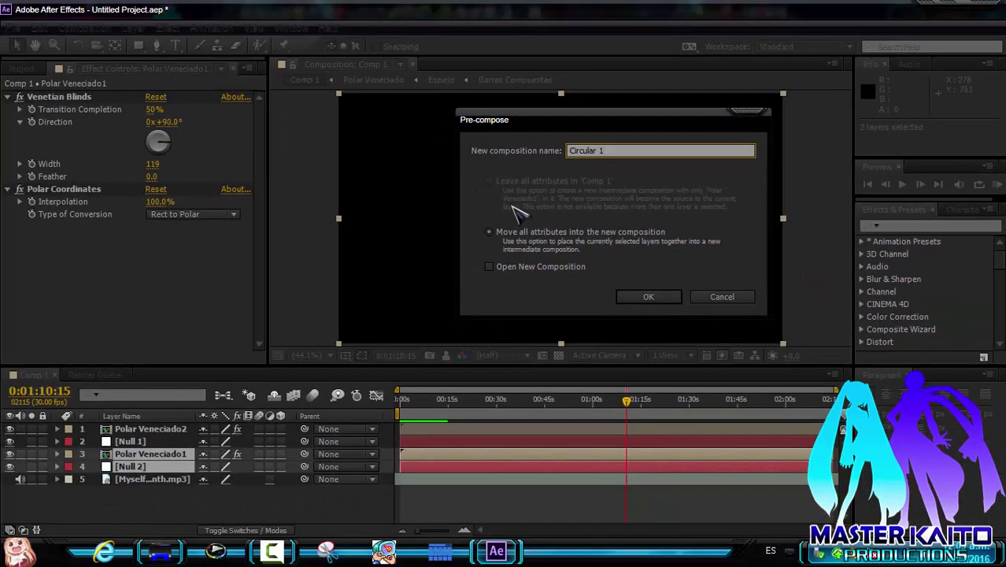
{"action": "key", "text": "Return"}
Step: Pre-compose Polar Veneciado2 and Null 1 into a pre-comp named 'Circular 2'
{"action": "left_click", "coordinate": [148, 429]}
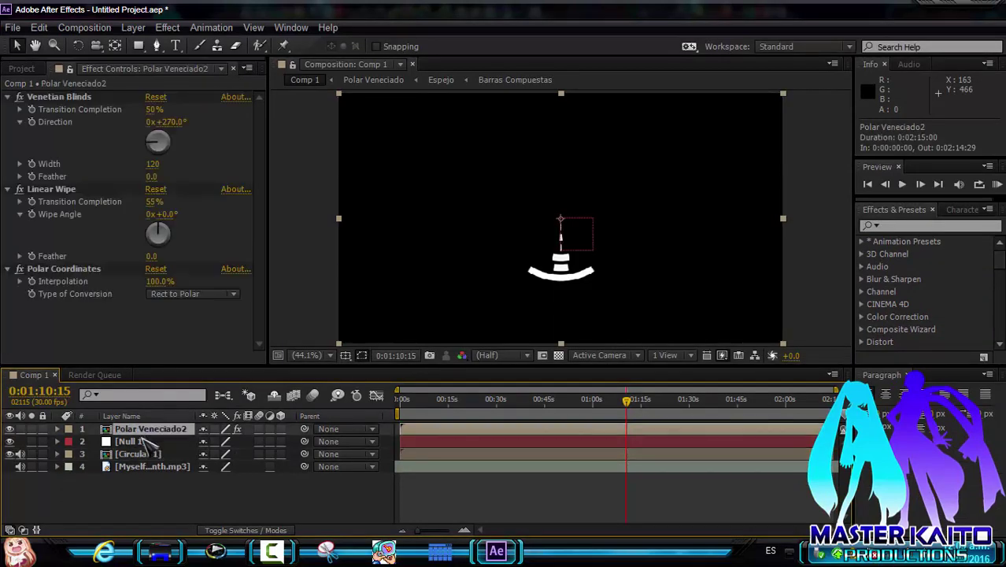
{"action": "left_click", "coordinate": [144, 443], "text": "ctrl"}
{"action": "right_click", "coordinate": [143, 445]}
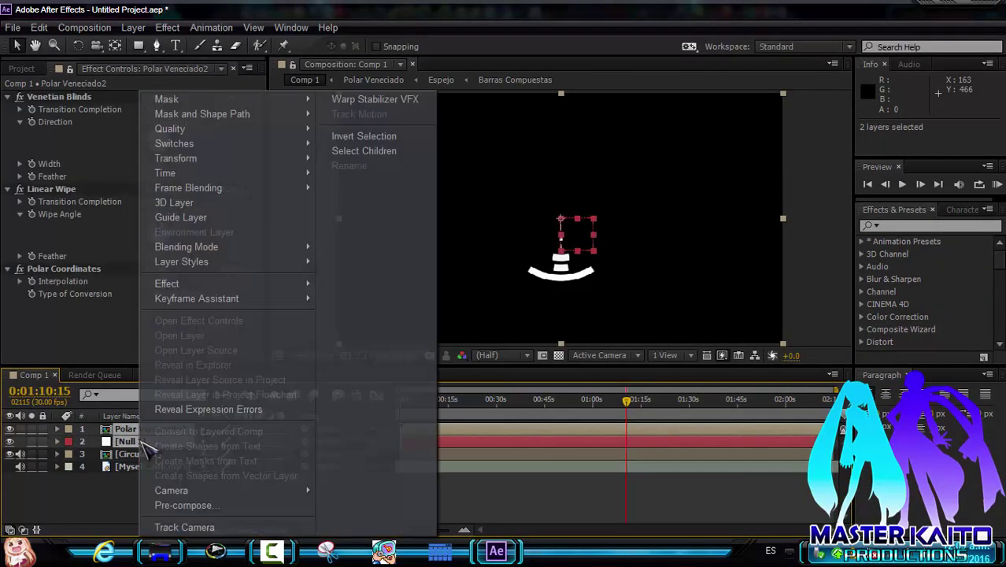
{"action": "left_click", "coordinate": [169, 503]}
{"action": "type", "text": "Circular"}
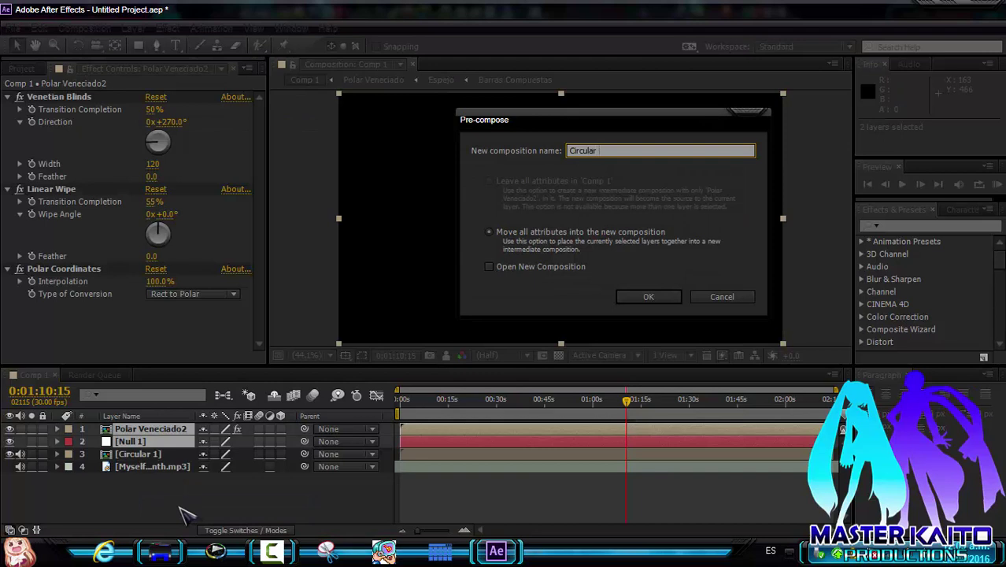
{"action": "type", "text": "2"}
{"action": "key", "text": "Return"}
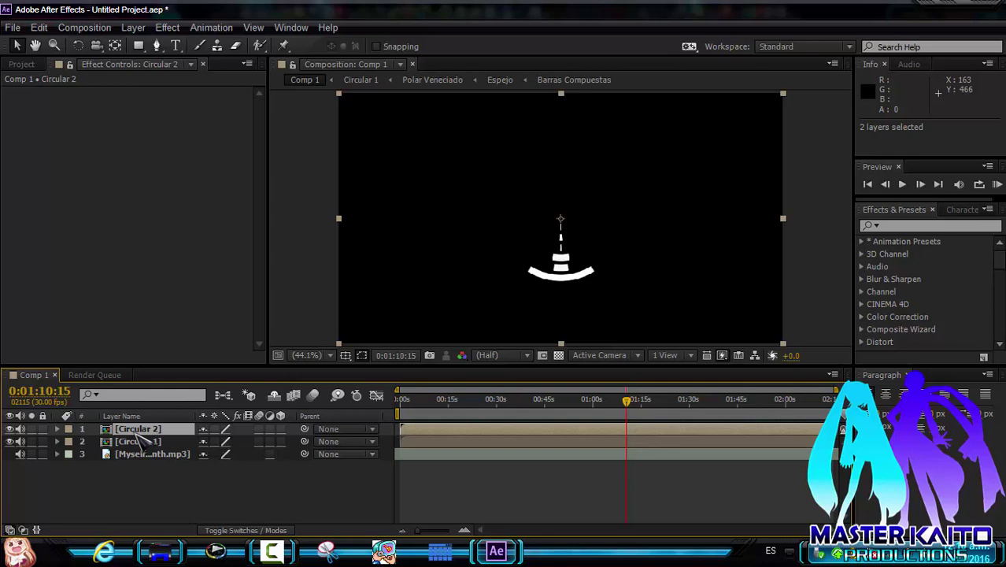
Step: Inside Circular 2, pre-compose Polar Veneciado2 and Null 1 into a precomp named EQ2
{"action": "double_click", "coordinate": [139, 429]}
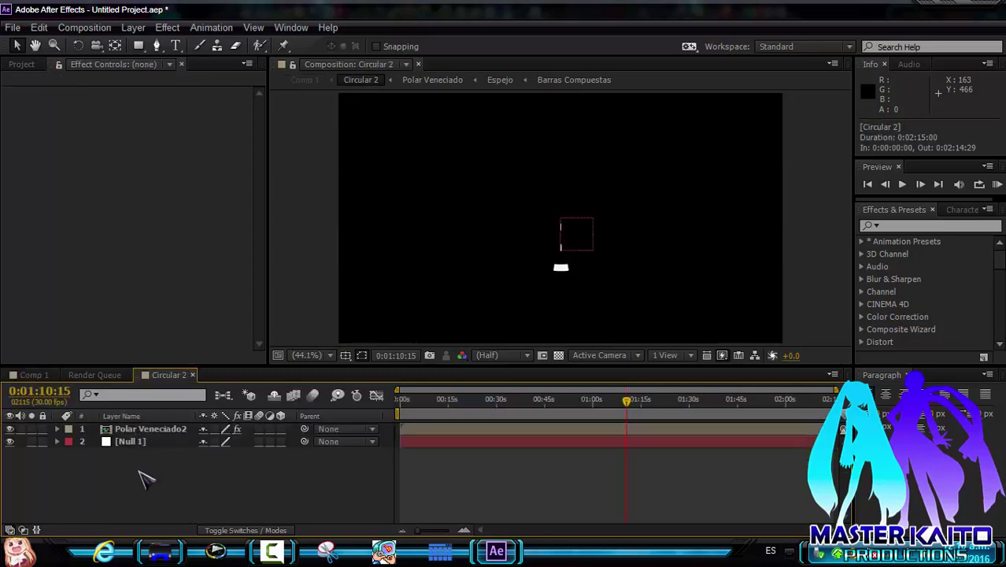
{"action": "left_click", "coordinate": [144, 430]}
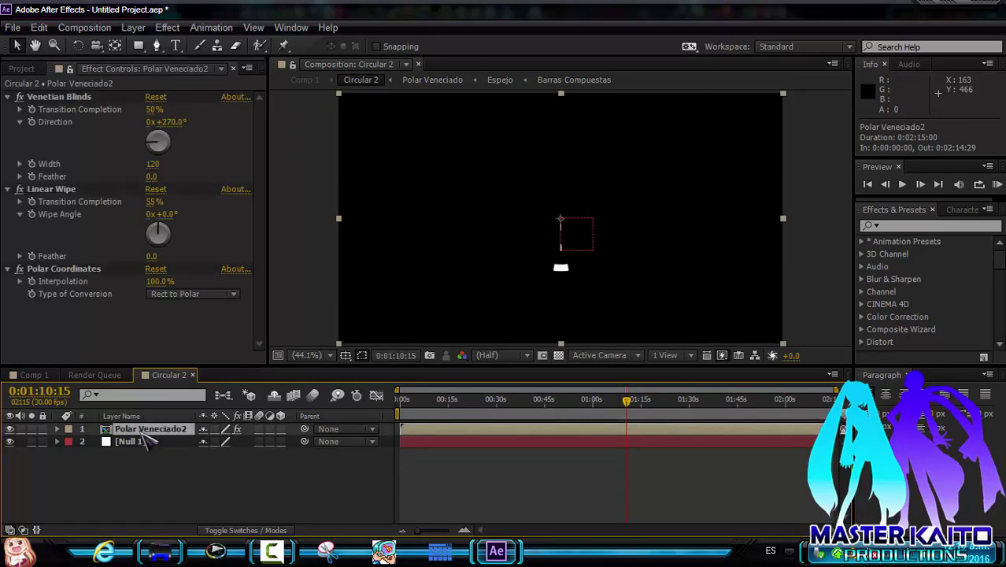
{"action": "left_click", "coordinate": [130, 442], "text": "shift"}
{"action": "right_click", "coordinate": [126, 435]}
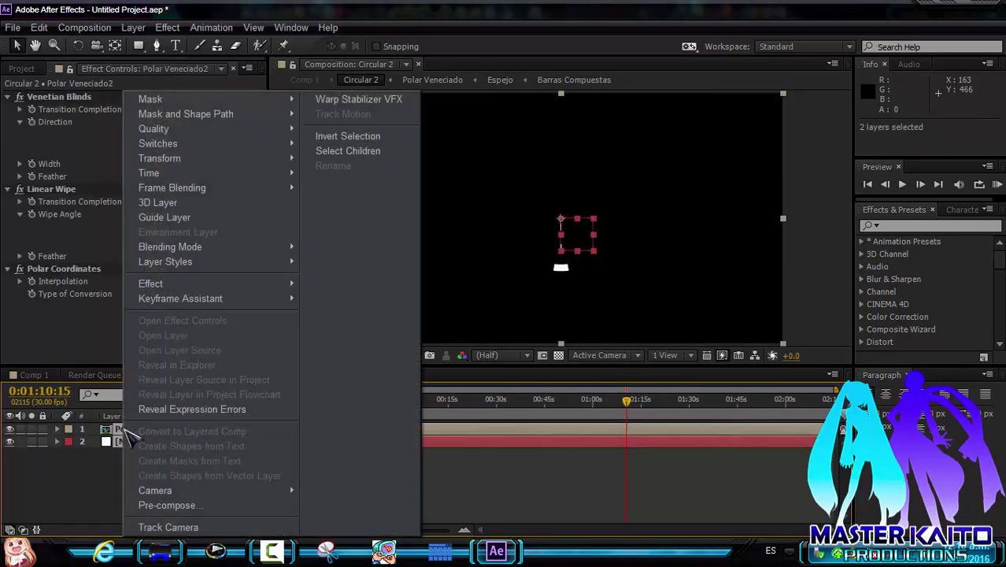
{"action": "left_click", "coordinate": [162, 507]}
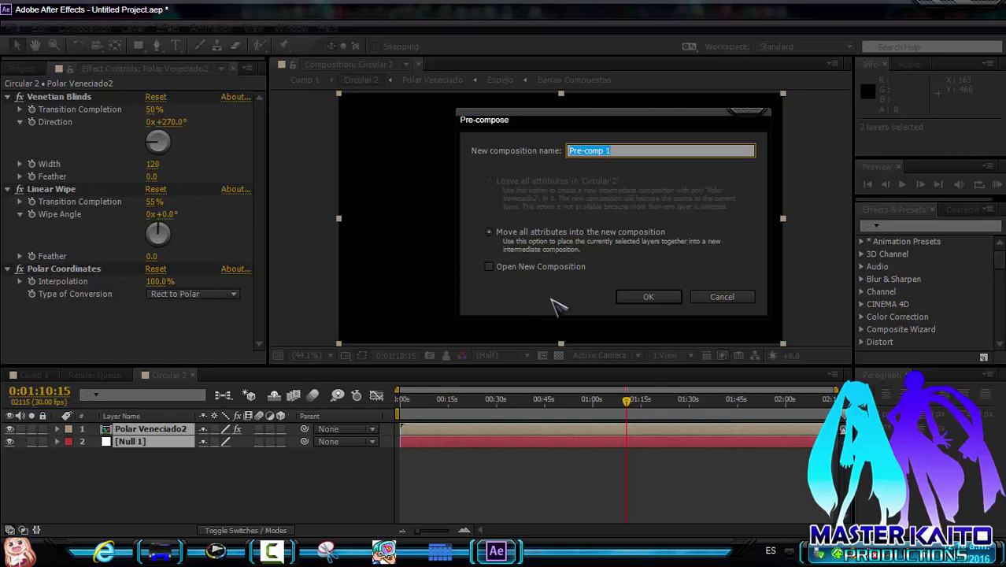
{"action": "type", "text": "EQ2"}
{"action": "key", "text": "Return"}
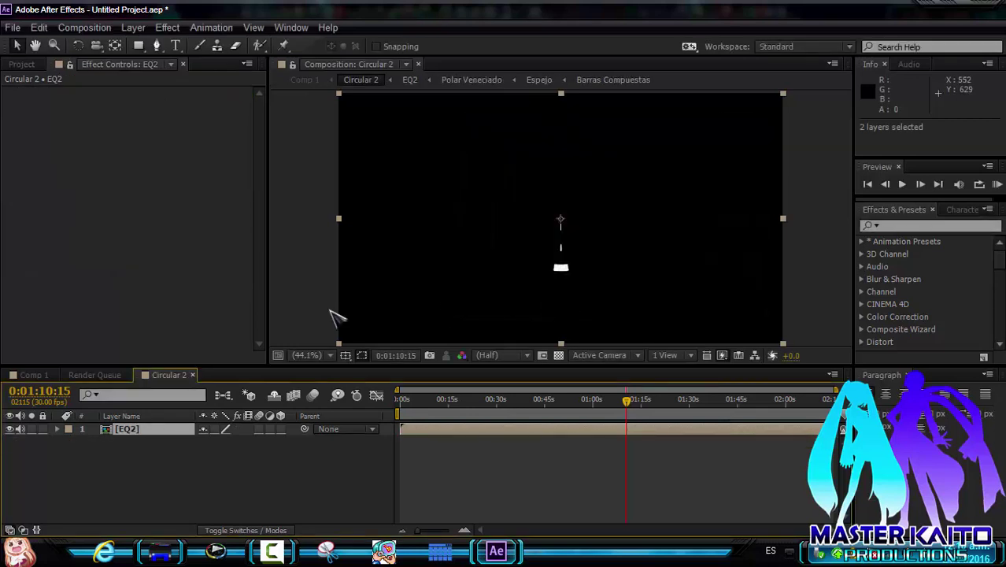
Step: Open Circular 1 from Comp 1 and pre-compose its two layers into EQ1
{"action": "left_click_drag", "start_coordinate": [168, 375], "coordinate": [101, 376]}
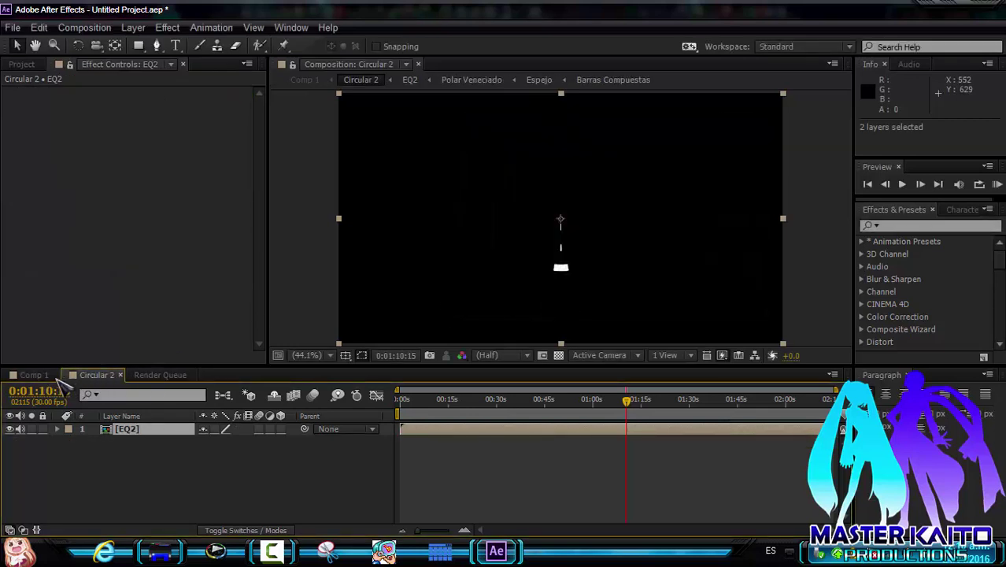
{"action": "left_click", "coordinate": [33, 375]}
{"action": "double_click", "coordinate": [124, 443]}
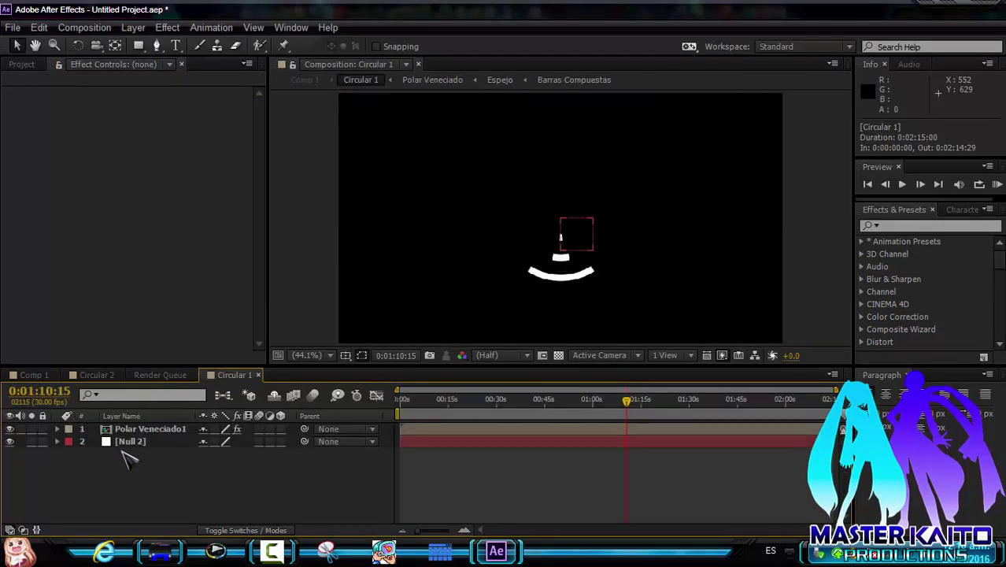
{"action": "left_click_drag", "start_coordinate": [124, 464], "coordinate": [128, 437]}
{"action": "right_click", "coordinate": [123, 431]}
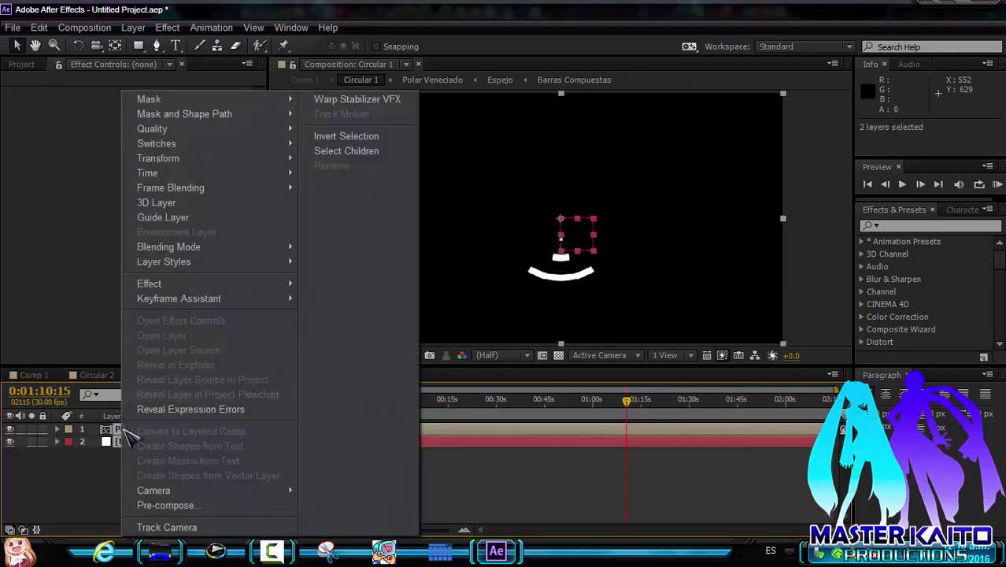
{"action": "left_click", "coordinate": [157, 505]}
{"action": "type", "text": "EQ1"}
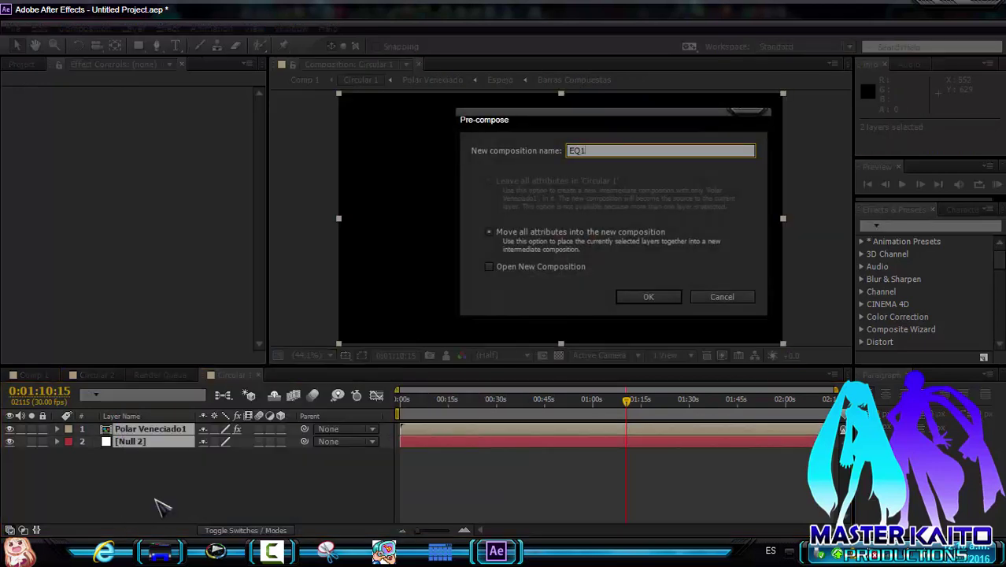
{"action": "key", "text": "Return"}
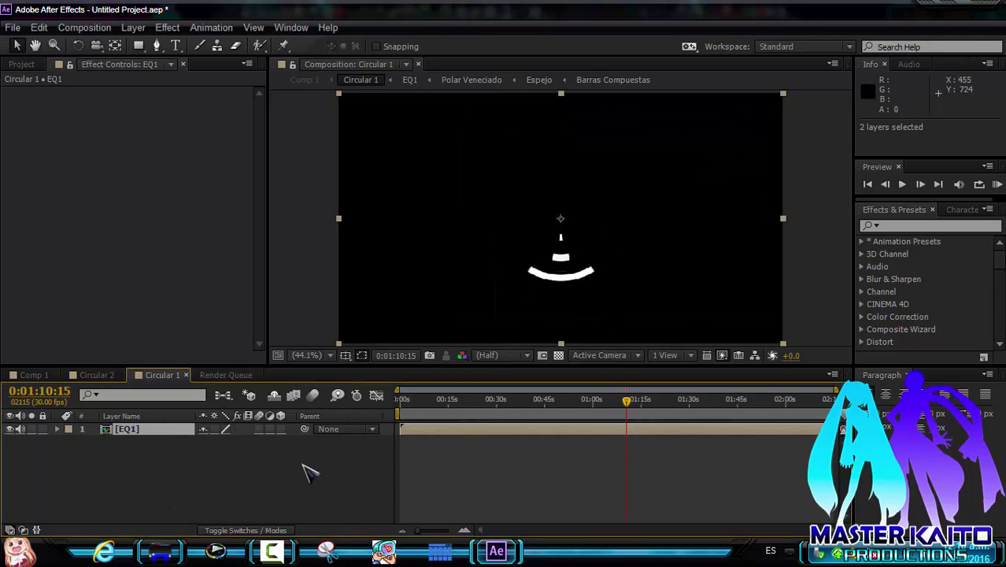
Step: Duplicate EQ1 and give the lower copy a Mirror effect centred at 683,384 with a 240° angle
{"action": "left_click", "coordinate": [126, 433]}
{"action": "key", "text": "ctrl+d"}
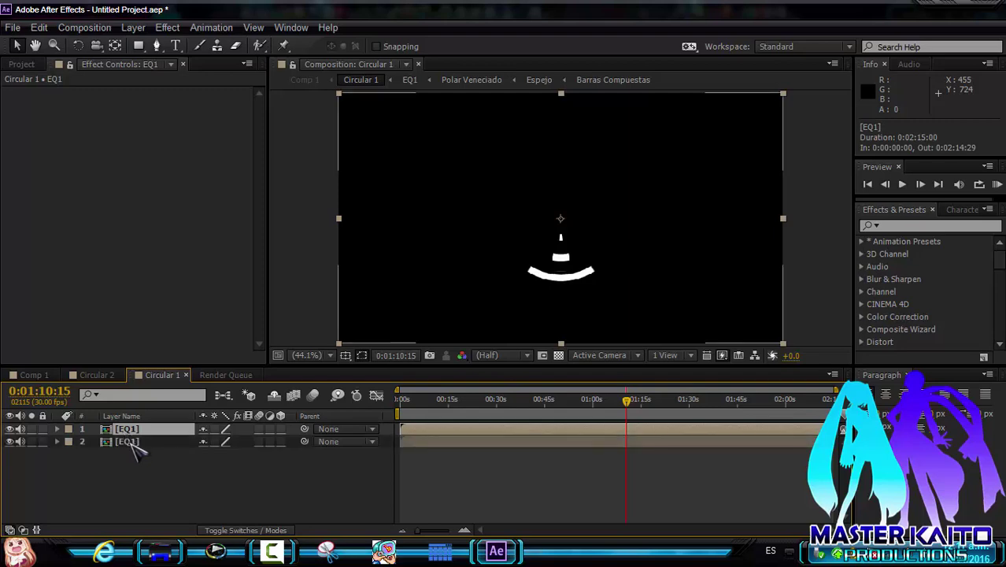
{"action": "left_click", "coordinate": [125, 442]}
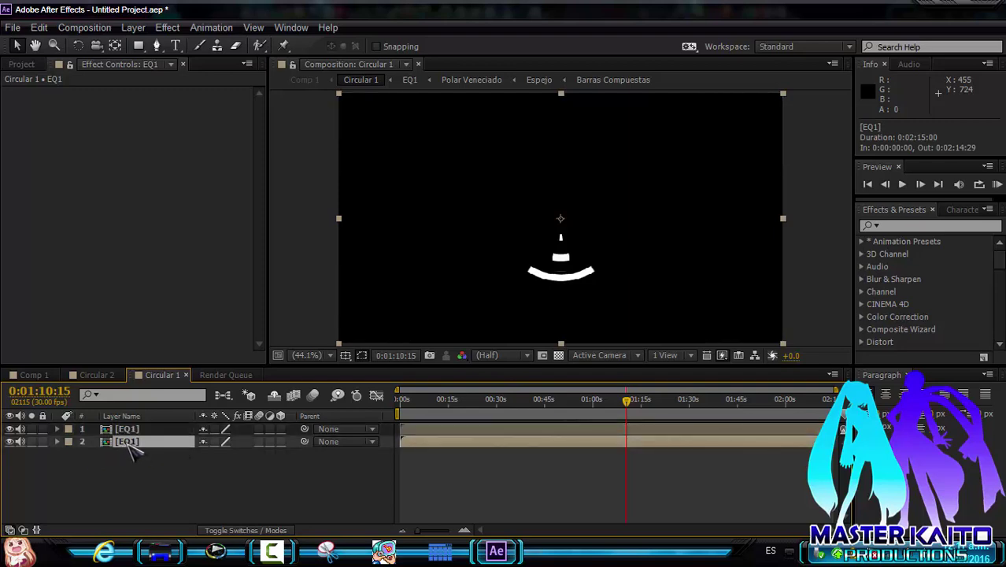
{"action": "right_click", "coordinate": [134, 442]}
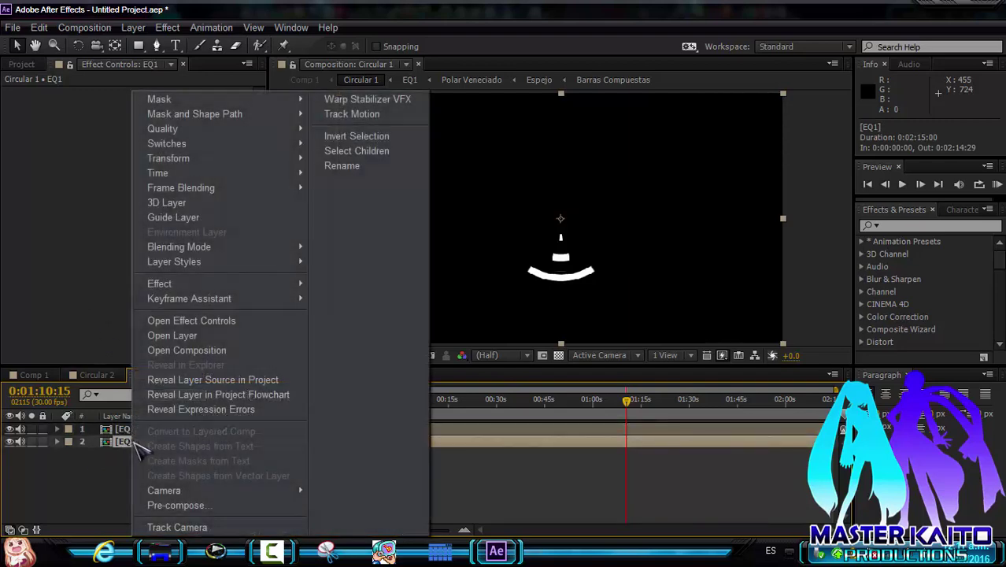
{"action": "mouse_move", "coordinate": [228, 286]}
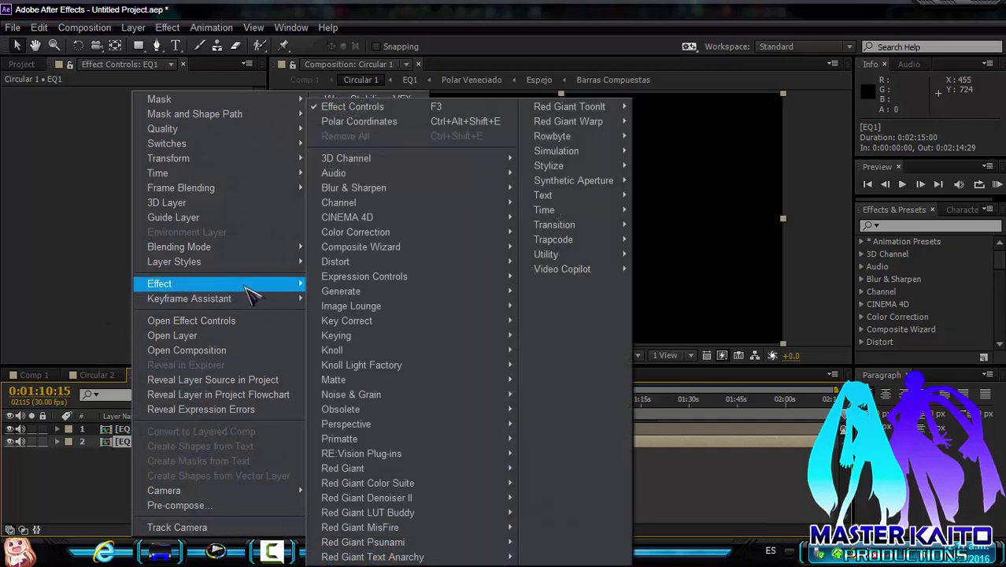
{"action": "mouse_move", "coordinate": [355, 266]}
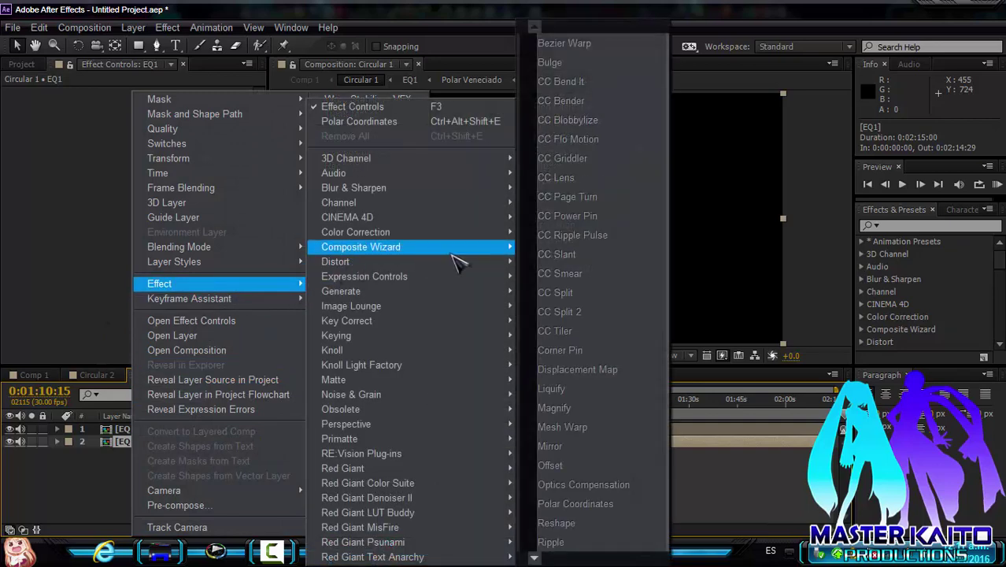
{"action": "left_click", "coordinate": [602, 446]}
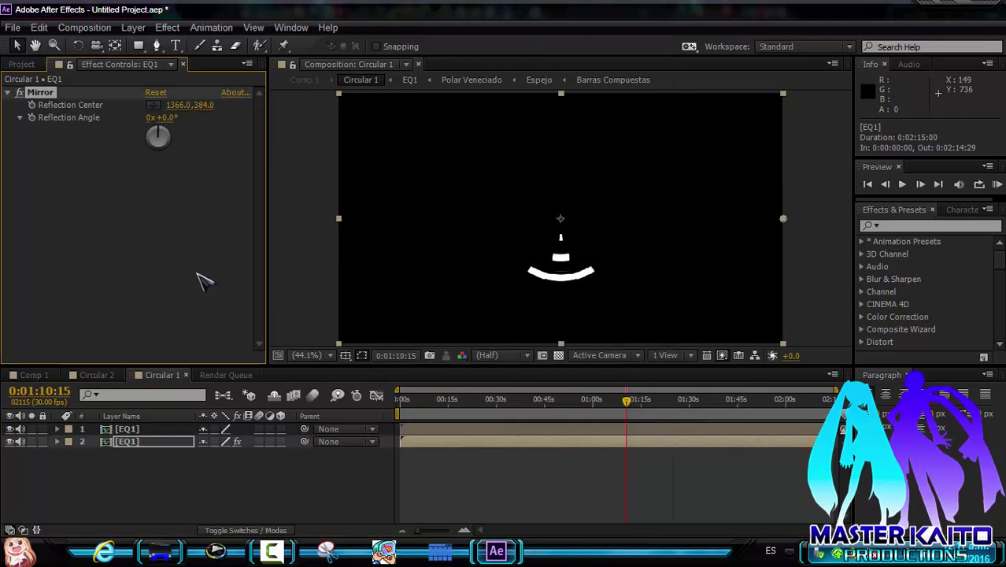
{"action": "left_click", "coordinate": [176, 105]}
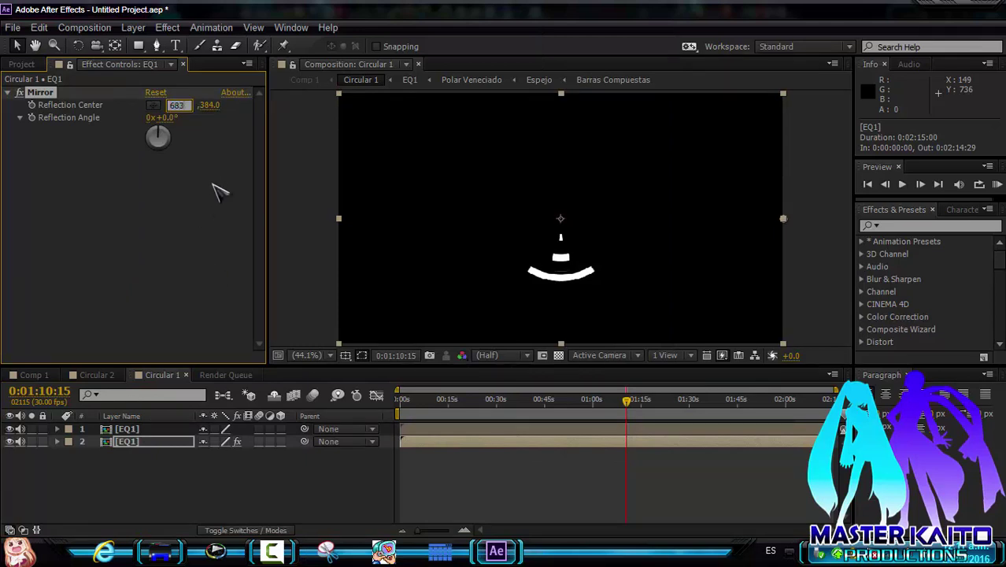
{"action": "key", "text": "Return"}
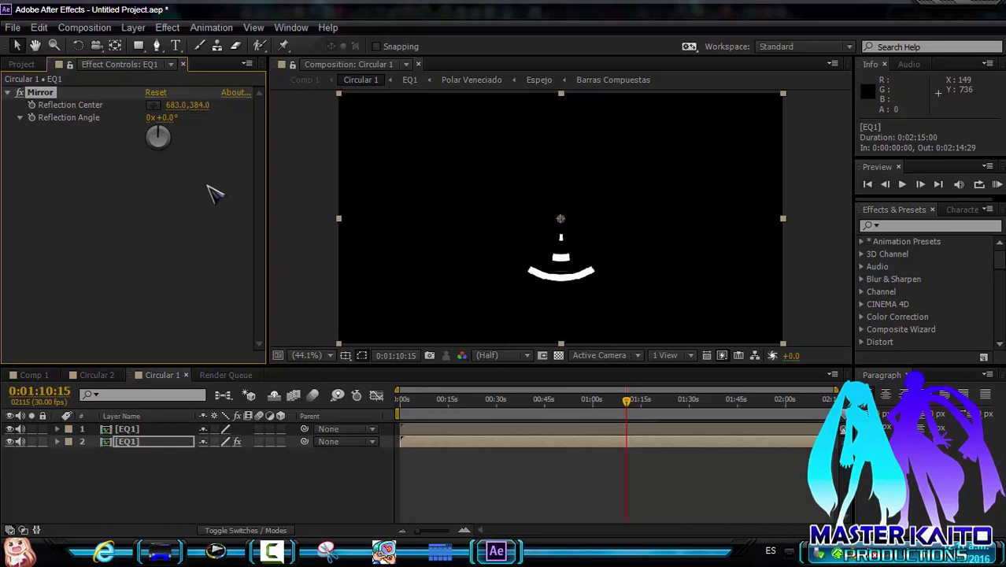
{"action": "left_click", "coordinate": [170, 117]}
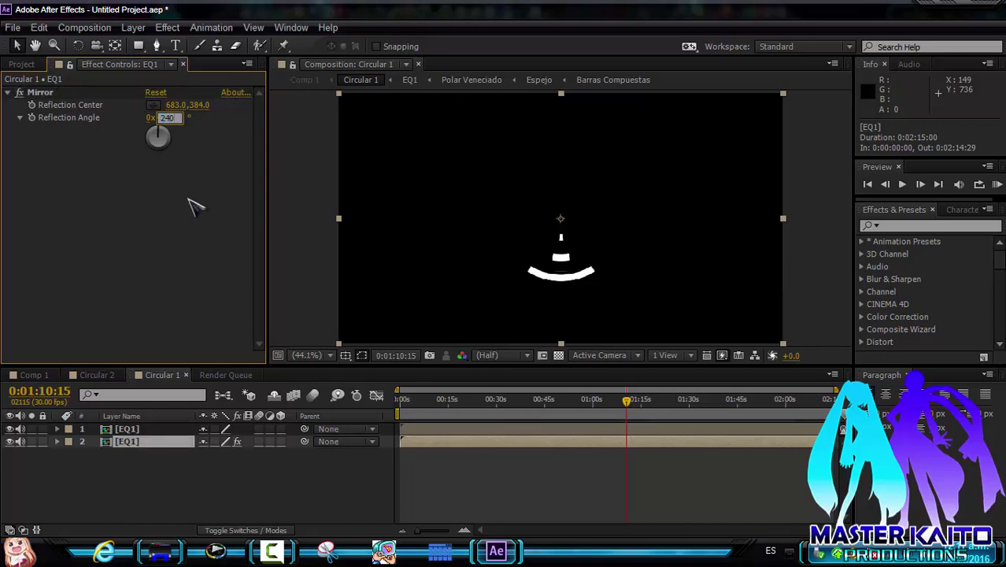
{"action": "key", "text": "Return"}
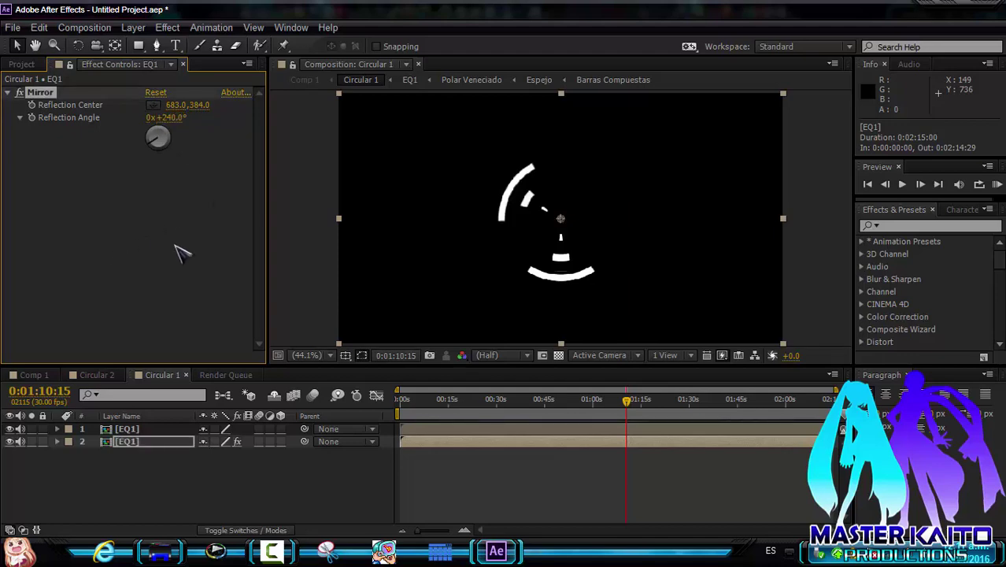
Step: Add a second Mirror effect to the lower EQ1 with reflection centre 683,384
{"action": "right_click", "coordinate": [131, 447]}
{"action": "left_click", "coordinate": [567, 445]}
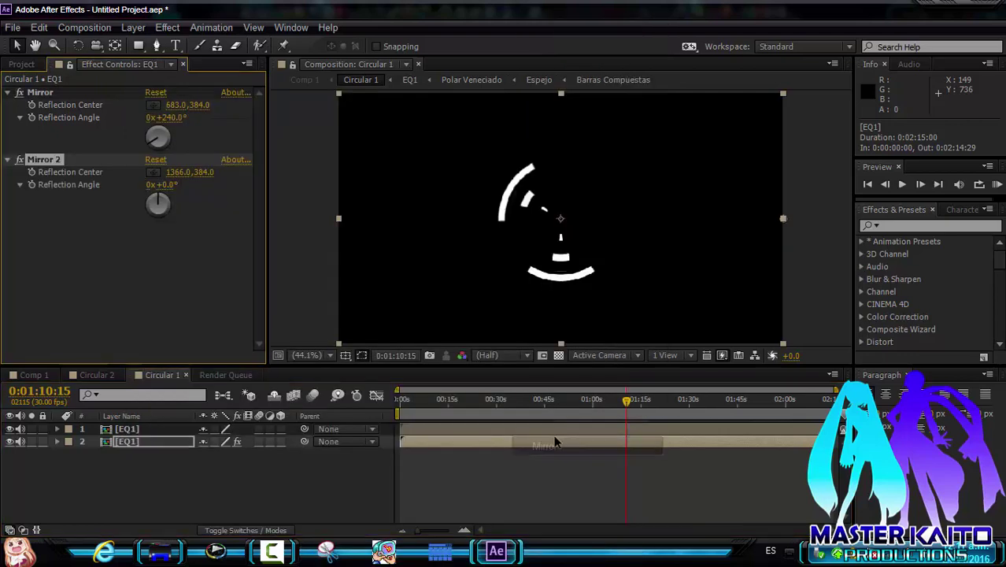
{"action": "left_click", "coordinate": [176, 172]}
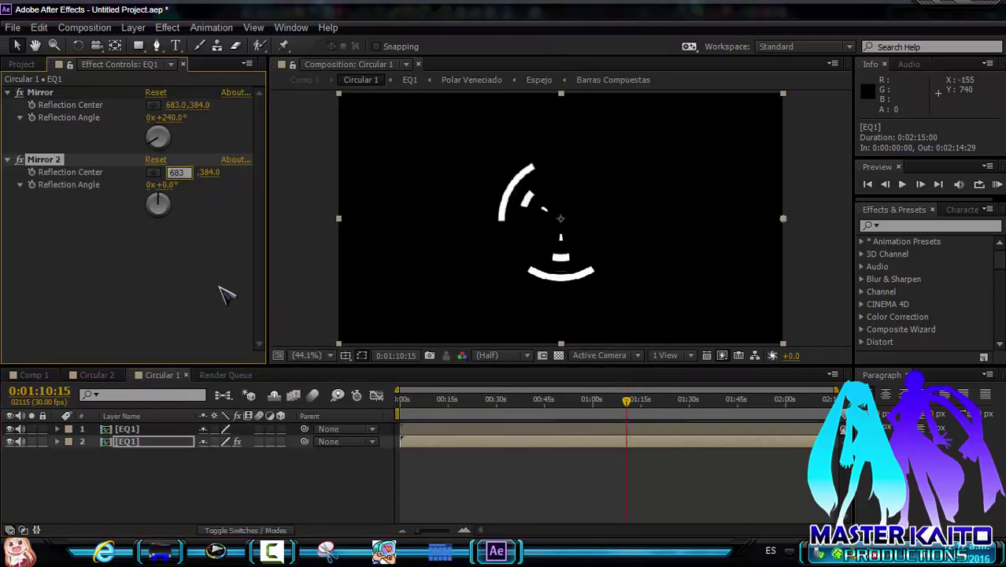
{"action": "key", "text": "Return"}
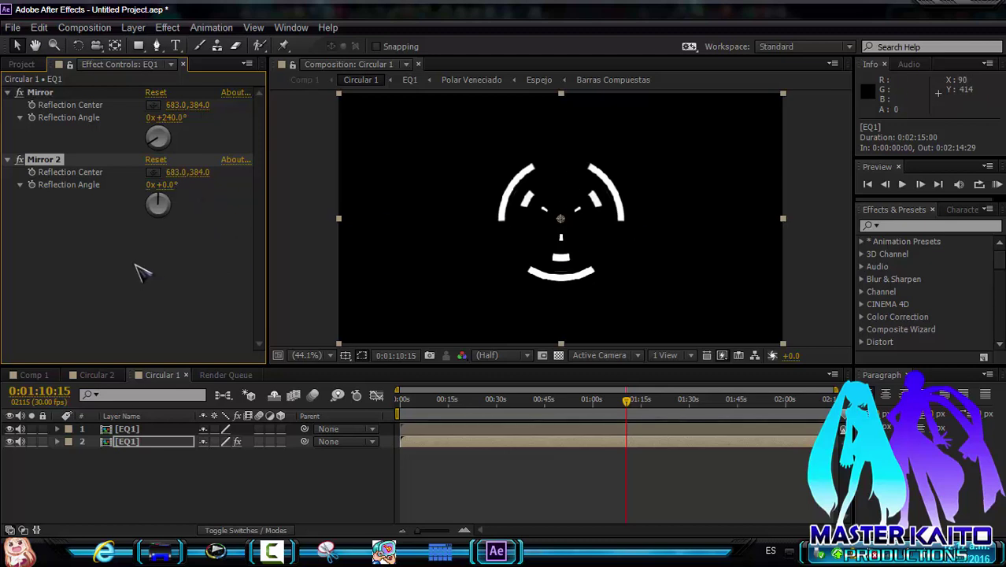
{"action": "left_click", "coordinate": [125, 430]}
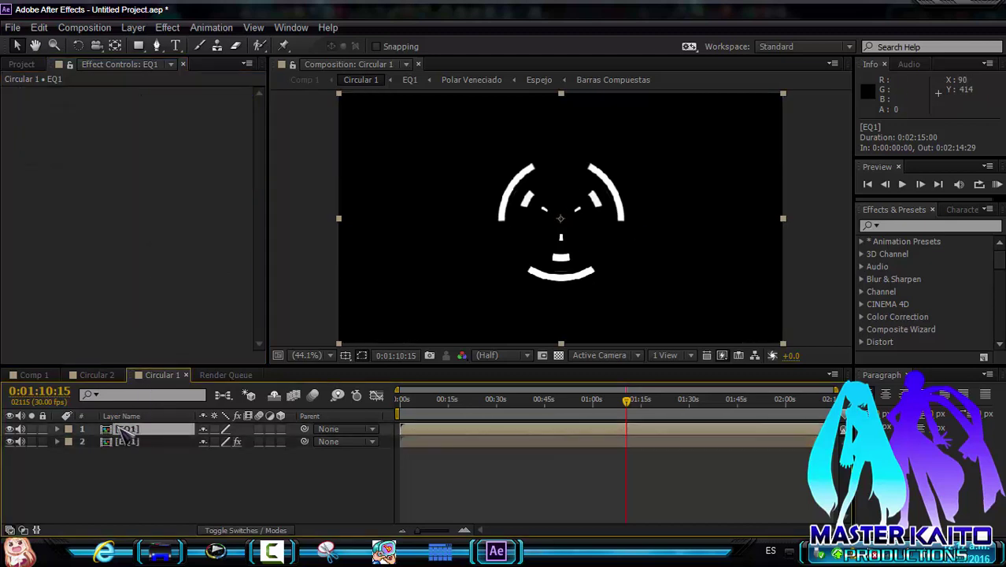
Step: Set the top EQ1 layer's Rotation to 180°
{"action": "left_click", "coordinate": [57, 430]}
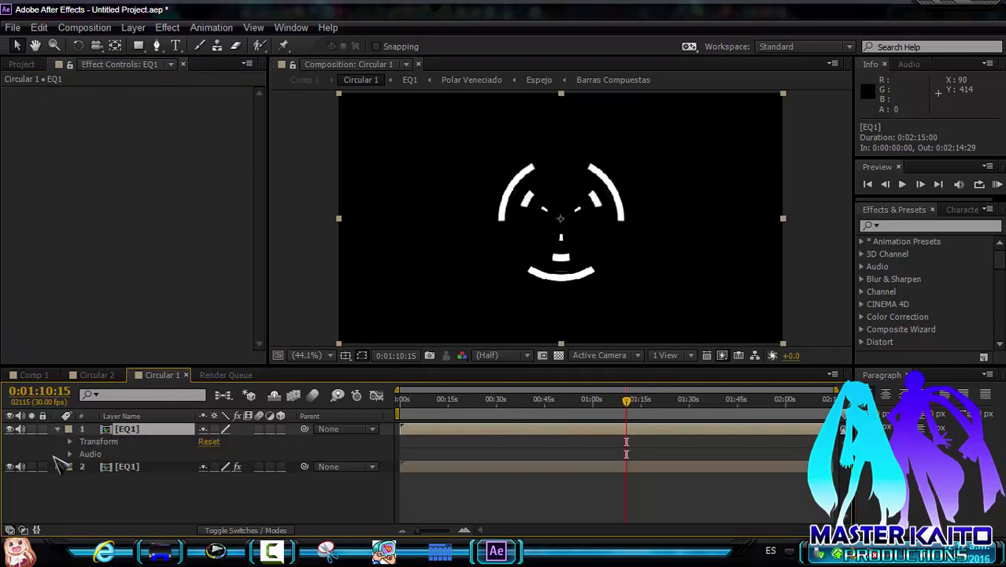
{"action": "left_click", "coordinate": [71, 442]}
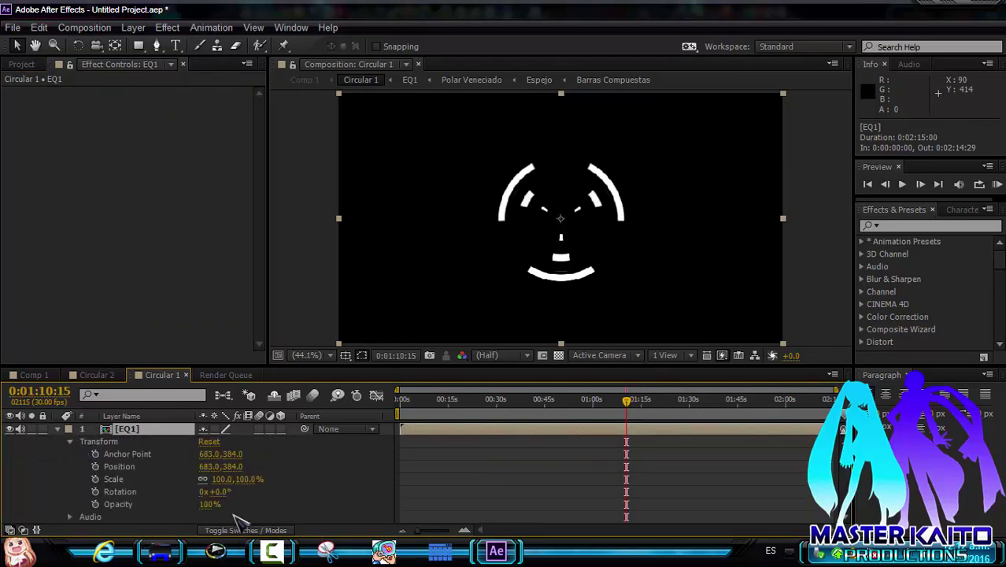
{"action": "mouse_move", "coordinate": [228, 492]}
{"action": "left_mouse_down"}
{"action": "mouse_move", "coordinate": [358, 491]}
{"action": "mouse_move", "coordinate": [347, 491]}
{"action": "left_mouse_up"}
{"action": "key", "text": "Return"}
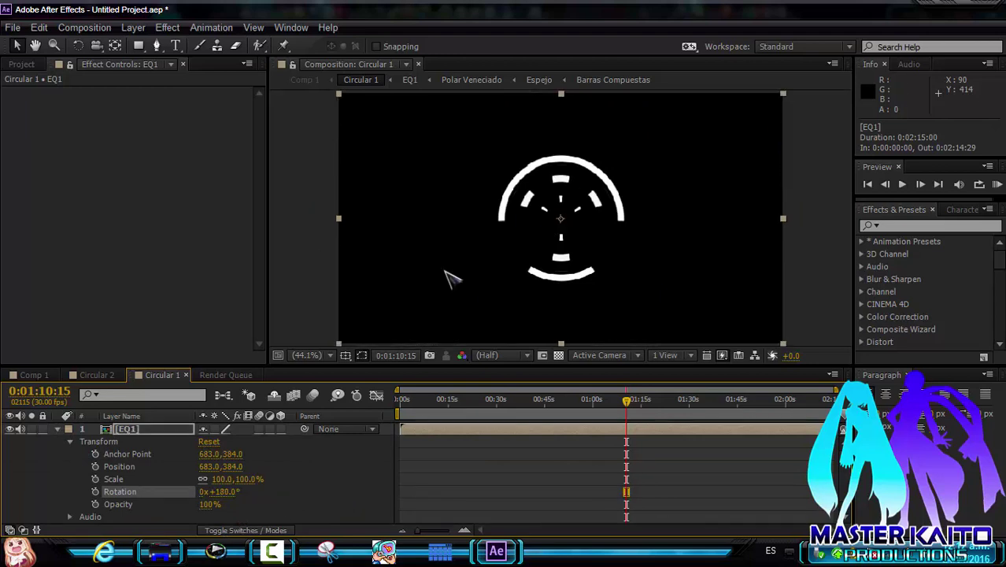
Step: Check the top arc at 100% magnification, then return the viewer to Fit
{"action": "left_click", "coordinate": [331, 355]}
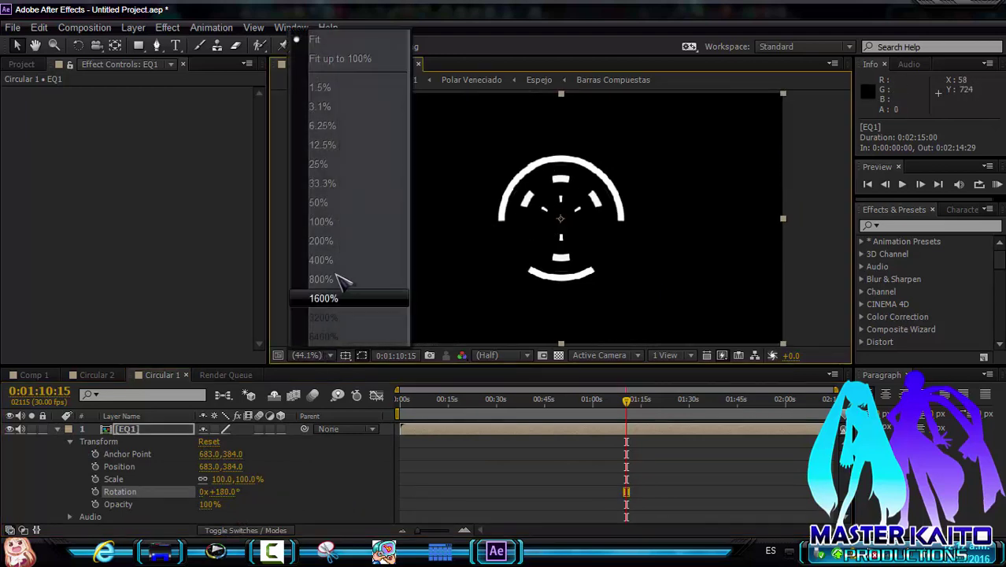
{"action": "left_click", "coordinate": [322, 221]}
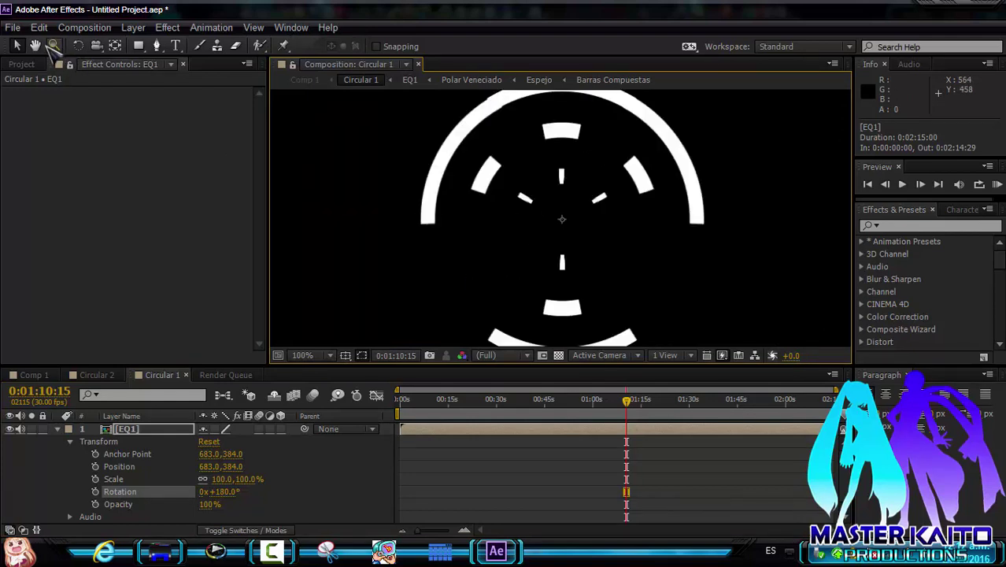
{"action": "left_click", "coordinate": [35, 45]}
{"action": "left_click_drag", "start_coordinate": [524, 202], "coordinate": [528, 225]}
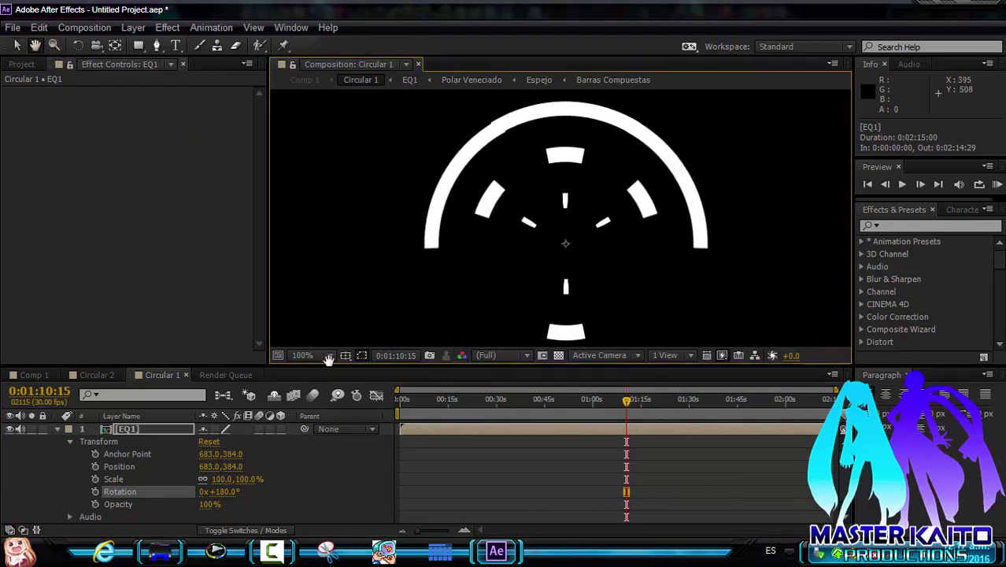
{"action": "left_click", "coordinate": [329, 356]}
{"action": "left_click", "coordinate": [331, 106]}
Step: Collapse the top EQ1 layer and select the lower EQ1's first Mirror effect
{"action": "left_click", "coordinate": [17, 45]}
{"action": "left_click", "coordinate": [62, 435]}
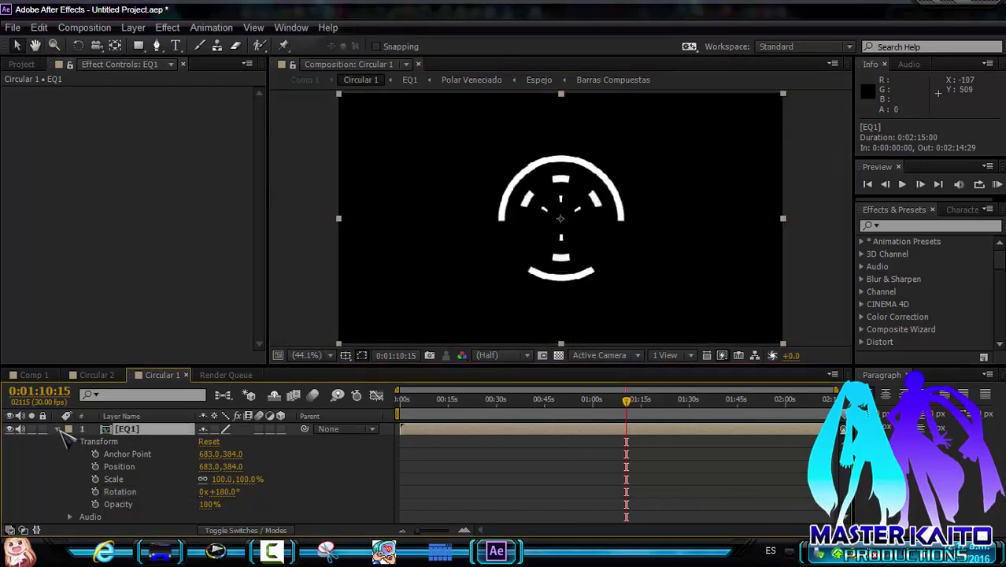
{"action": "left_click", "coordinate": [58, 429]}
{"action": "left_click", "coordinate": [126, 442]}
{"action": "left_click", "coordinate": [40, 92]}
Step: Copy both Mirror effects onto the lower EQ2 layer in Circular 2
{"action": "left_click", "coordinate": [51, 161]}
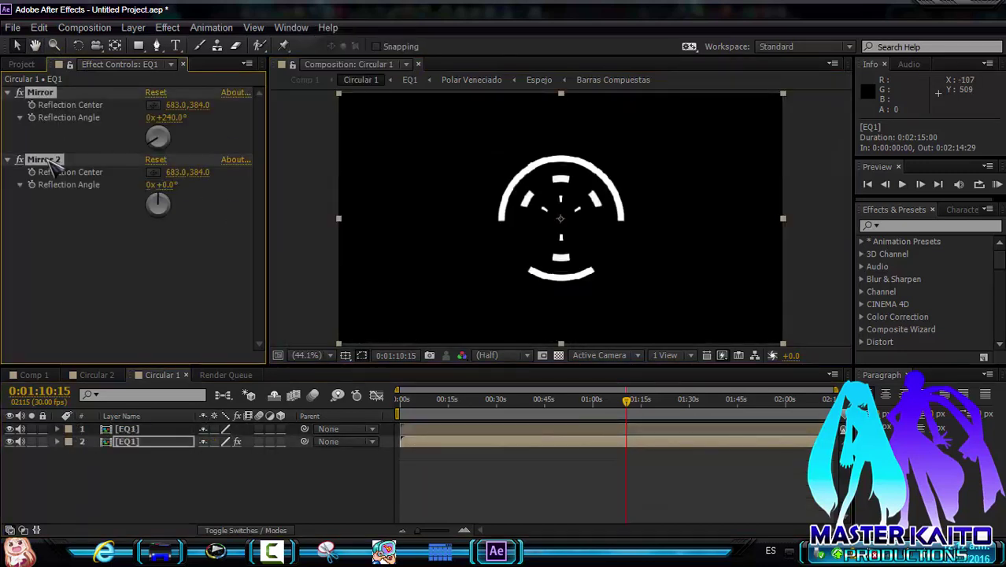
{"action": "left_click", "coordinate": [96, 375]}
{"action": "left_click", "coordinate": [127, 442]}
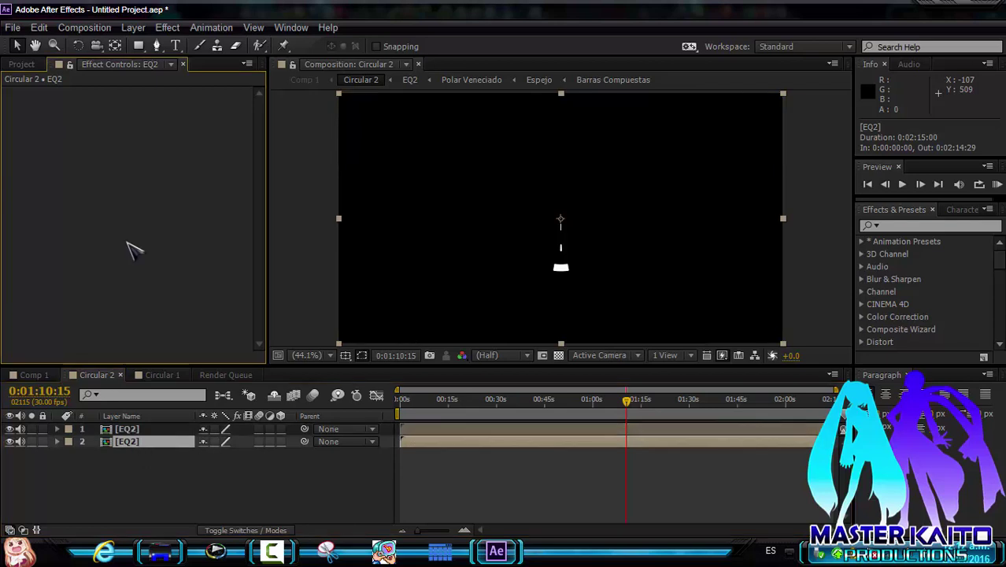
{"action": "left_click", "coordinate": [126, 429]}
Step: Set the top EQ2 layer's Rotation to 180°
{"action": "left_click", "coordinate": [57, 429]}
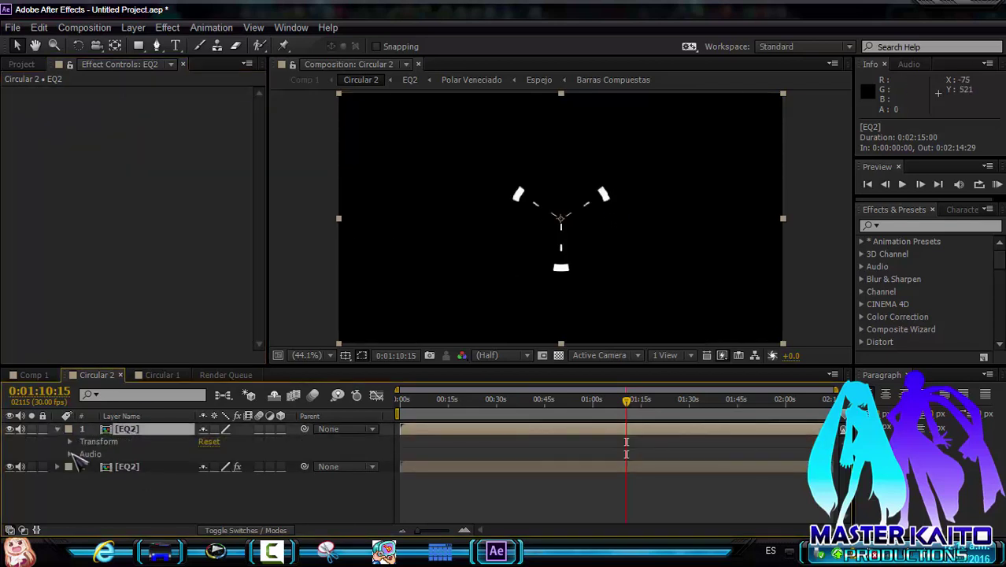
{"action": "left_click", "coordinate": [69, 442]}
{"action": "left_click", "coordinate": [227, 491]}
{"action": "type", "text": "180"}
{"action": "key", "text": "Return"}
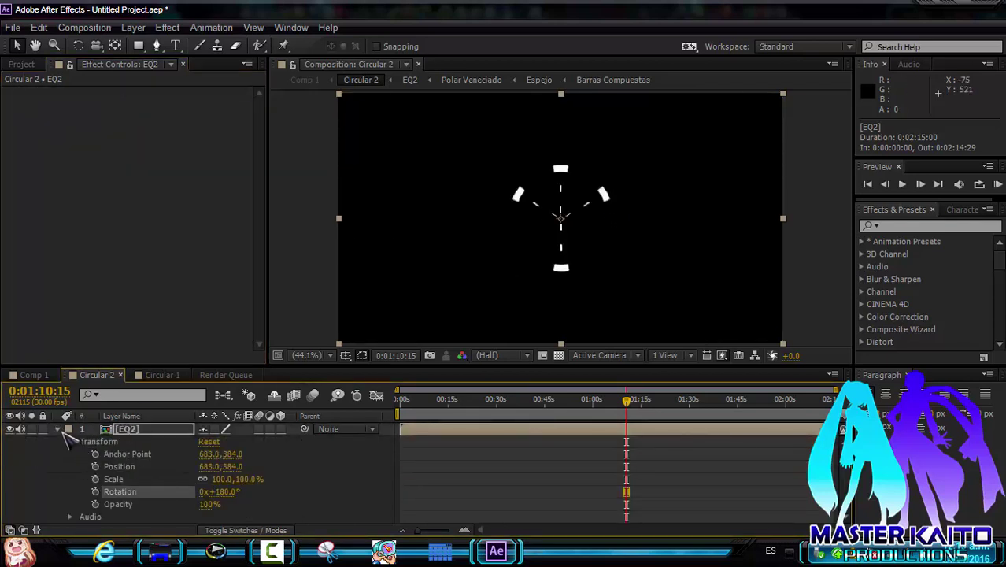
{"action": "left_click", "coordinate": [57, 429]}
Step: Review Circular 1, close both Circular timelines and return to Comp 1
{"action": "left_click", "coordinate": [162, 375]}
{"action": "left_click", "coordinate": [183, 374]}
{"action": "left_click", "coordinate": [121, 375]}
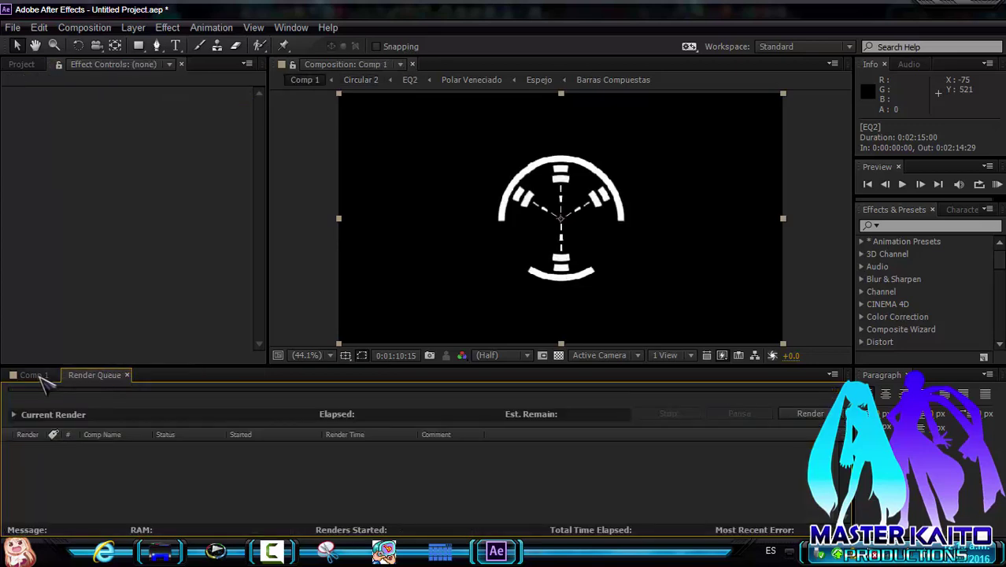
{"action": "left_click", "coordinate": [32, 375]}
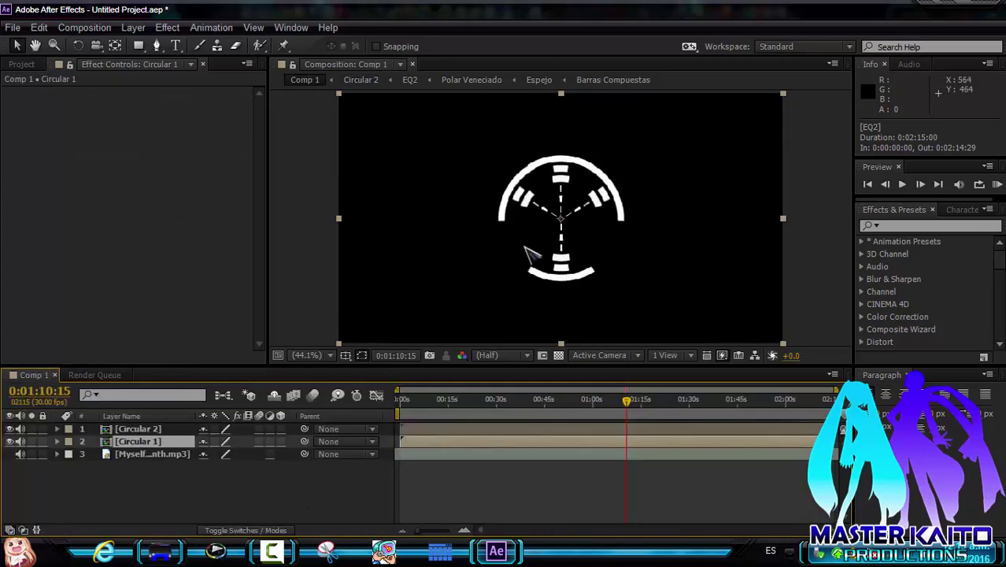